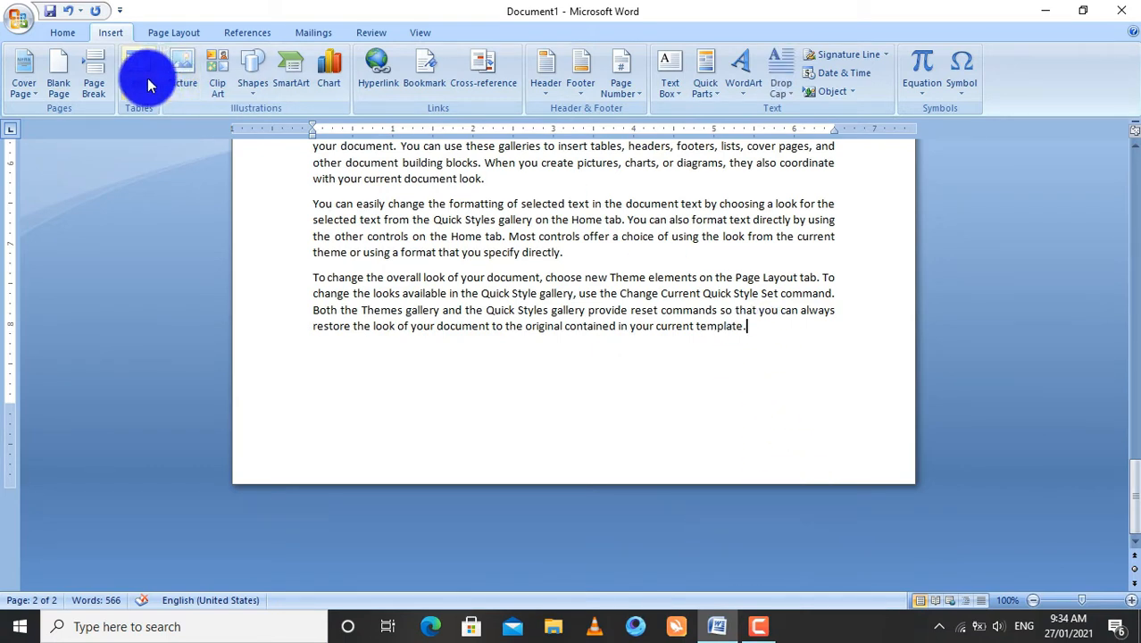
# Step: Insert a blank page after the document's last paragraph and delete it again
pyautogui.doubleClick(332, 375)
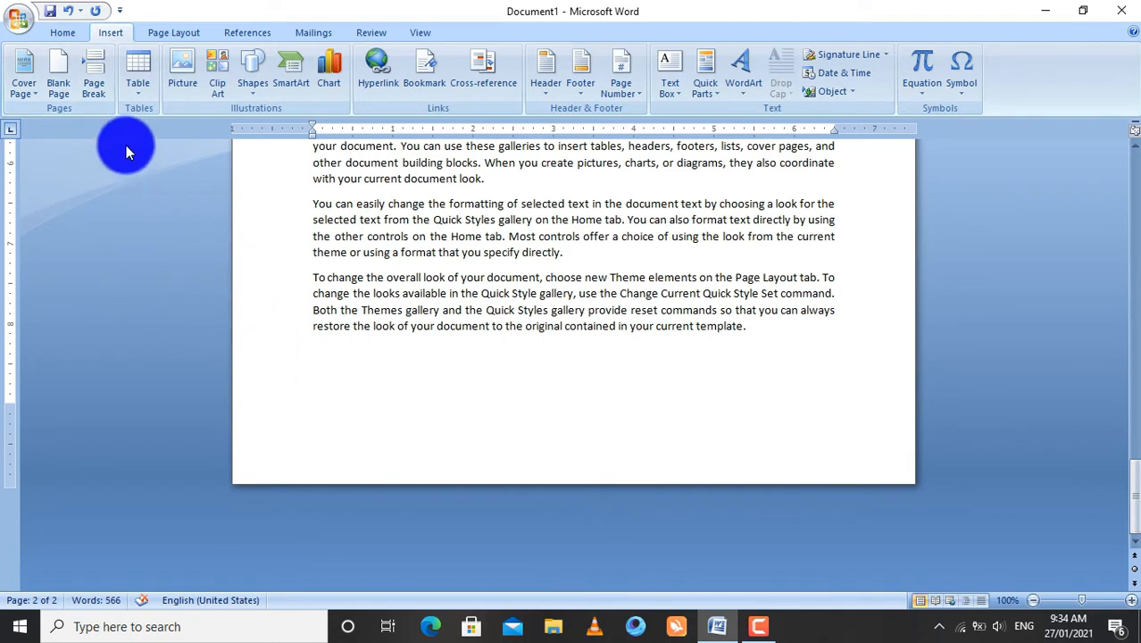
pyautogui.click(62, 87)
pyautogui.scroll(3, 403, 353)
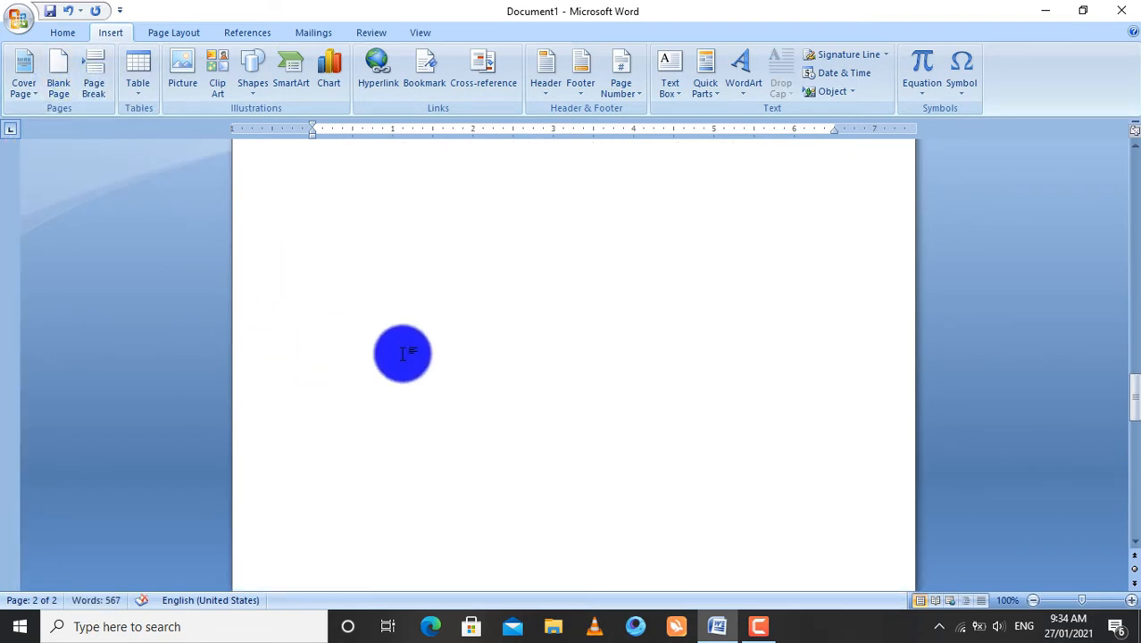
pyautogui.scroll(3, 403, 354)
pyautogui.scroll(-3, 407, 353)
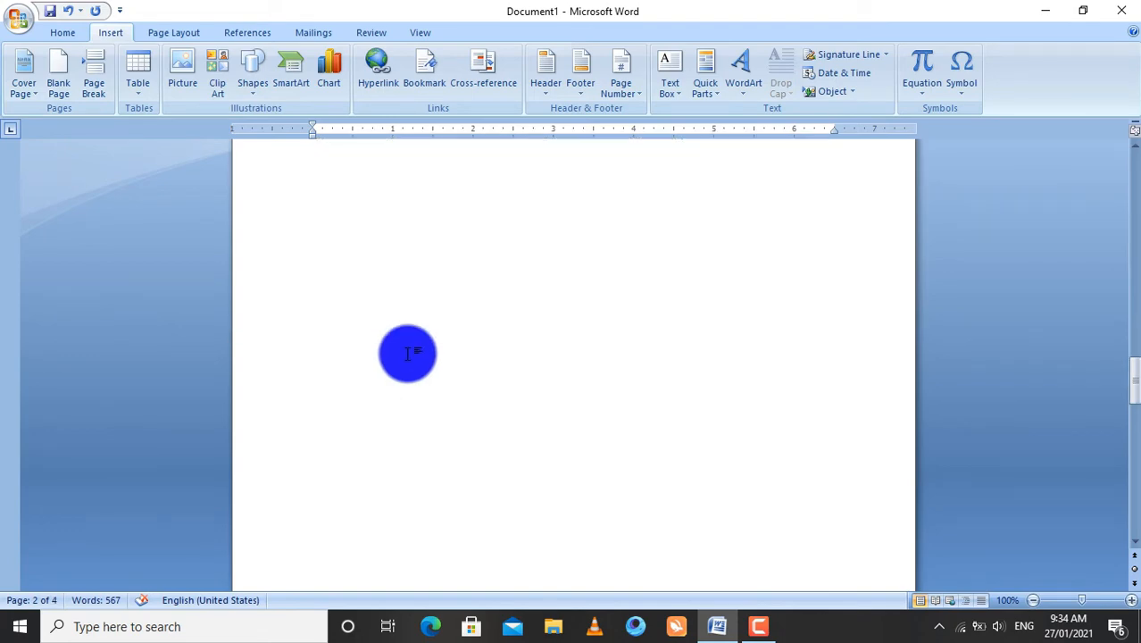
pyautogui.press('BackSpace')
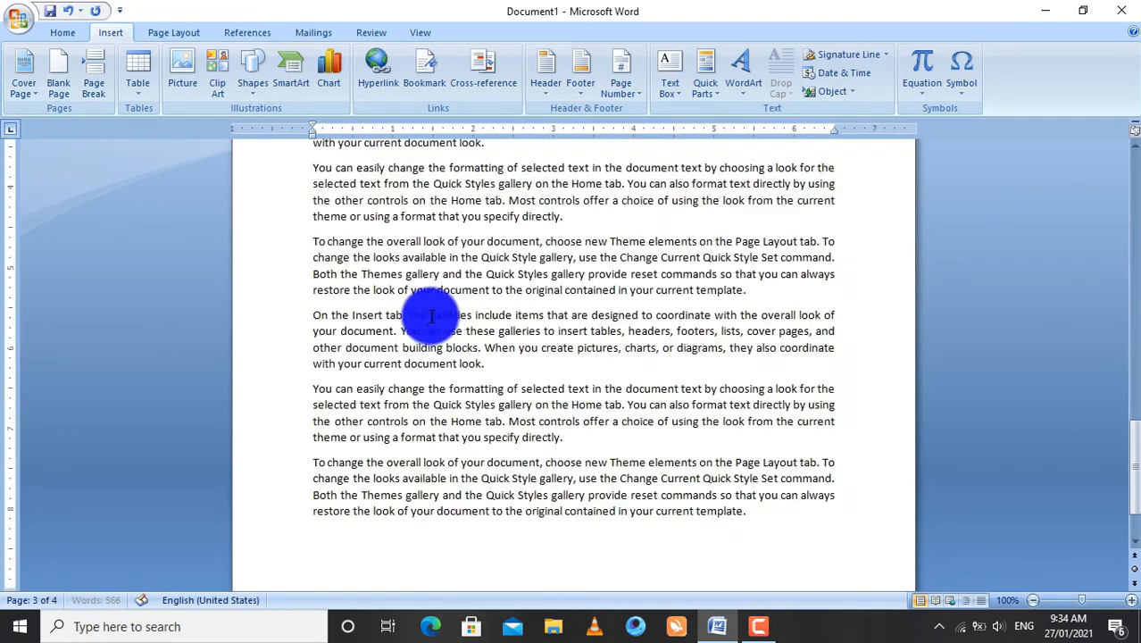
# Step: Insert a blank page between the cover page and the first paragraph, check it, and remove it again
pyautogui.scroll(5, 427, 310)
pyautogui.scroll(4, 470, 310)
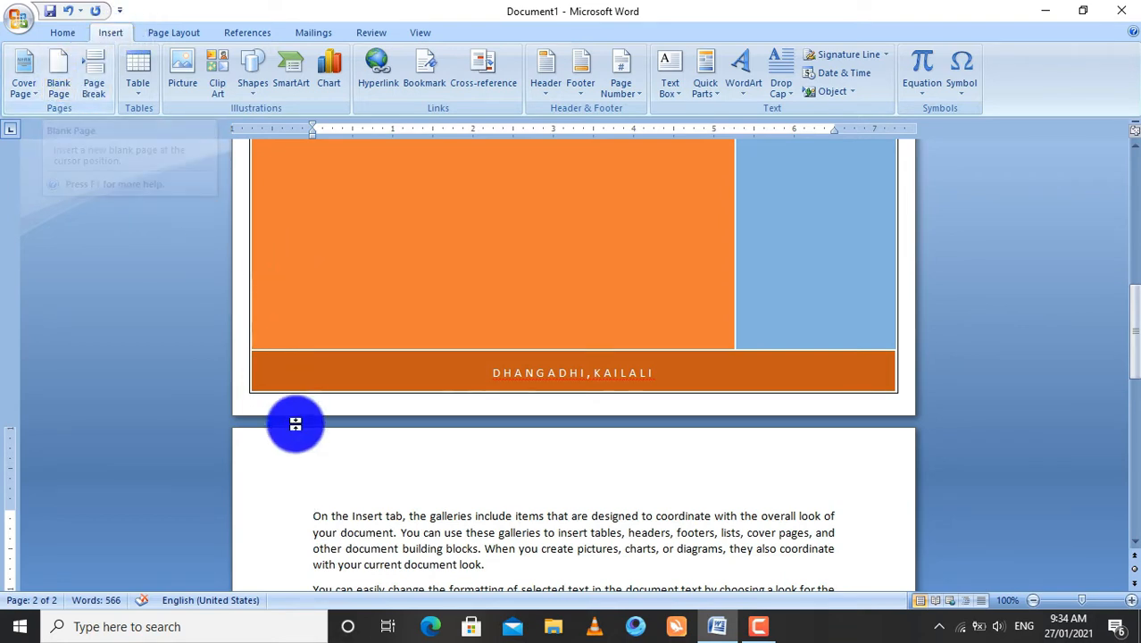
pyautogui.click(70, 89)
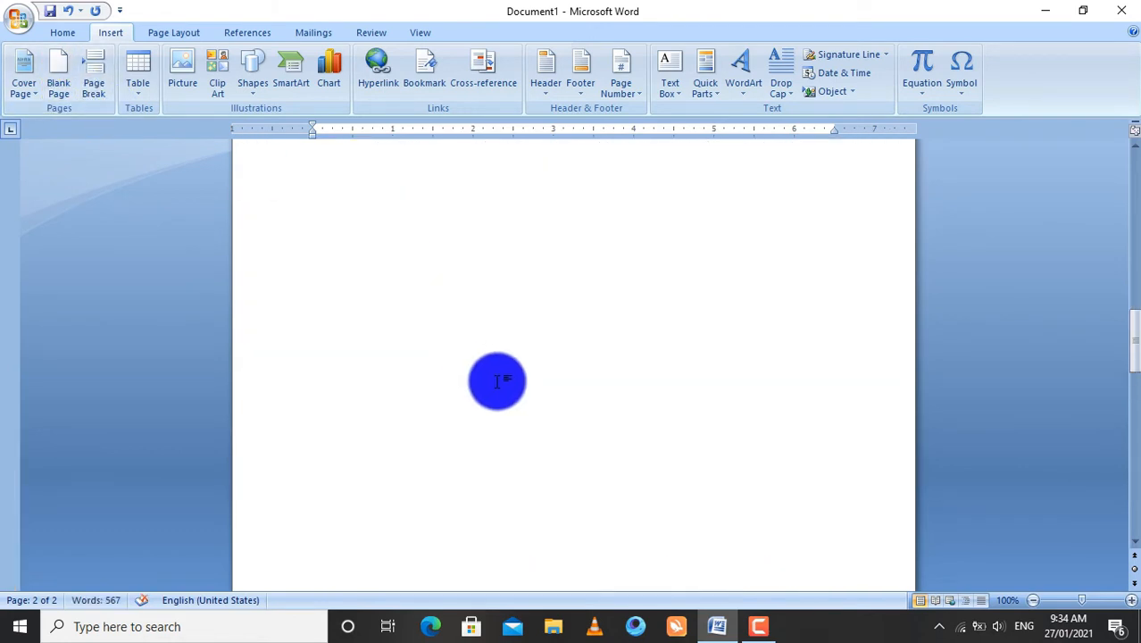
pyautogui.scroll(5, 495, 384)
pyautogui.scroll(-5, 494, 384)
pyautogui.scroll(4, 495, 384)
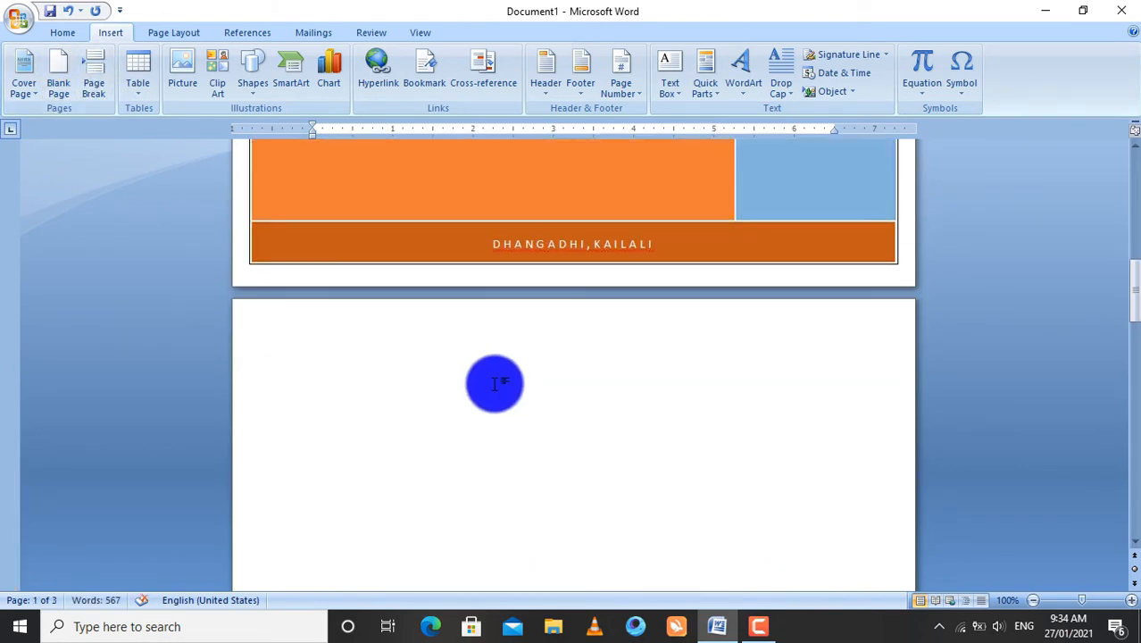
pyautogui.scroll(-5, 495, 384)
pyautogui.scroll(-5, 494, 384)
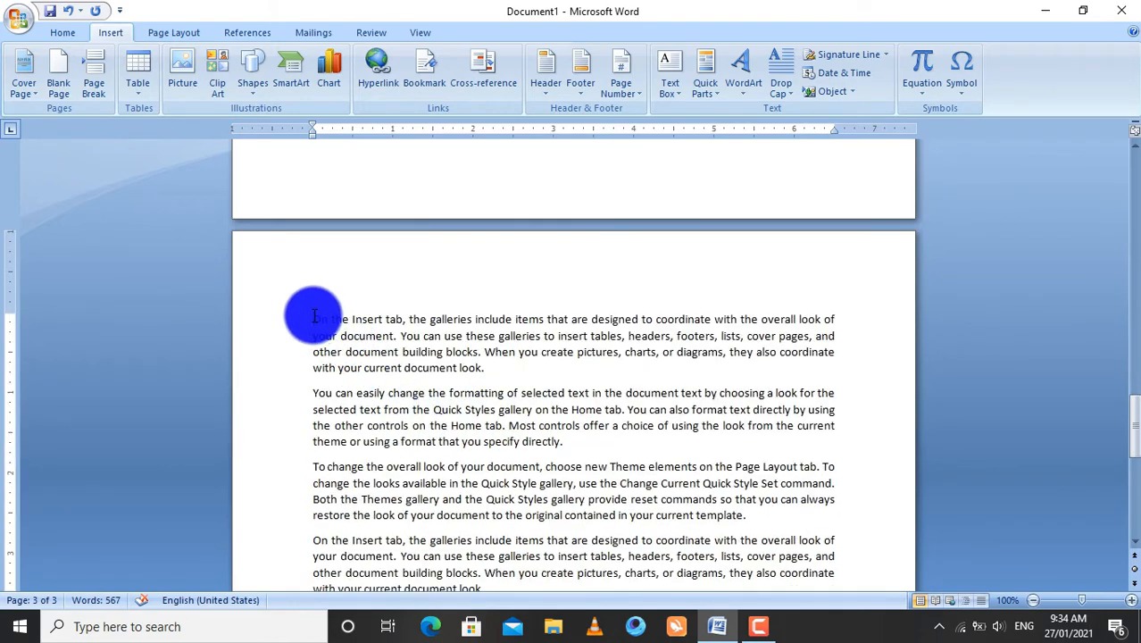
pyautogui.scroll(5, 364, 298)
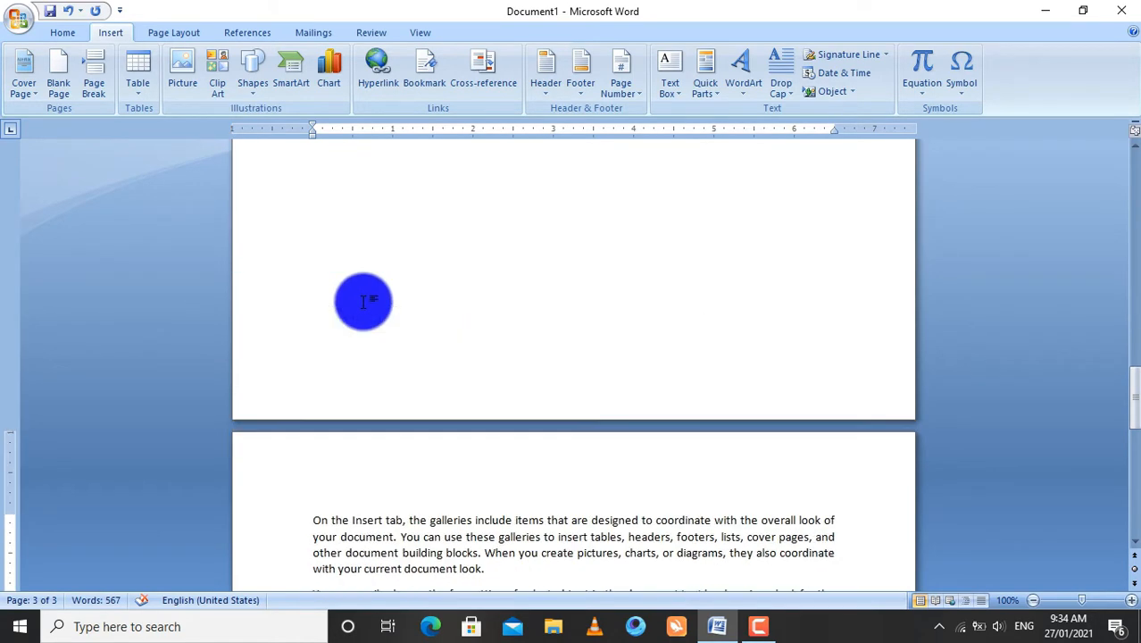
pyautogui.scroll(-7, 388, 305)
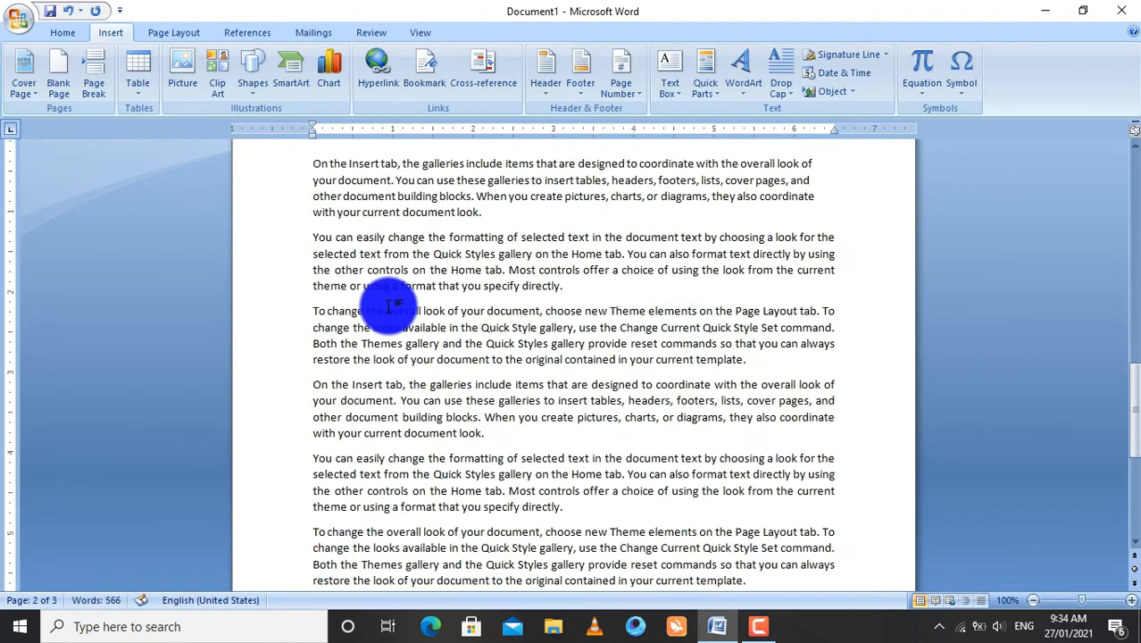
pyautogui.scroll(3, 465, 223)
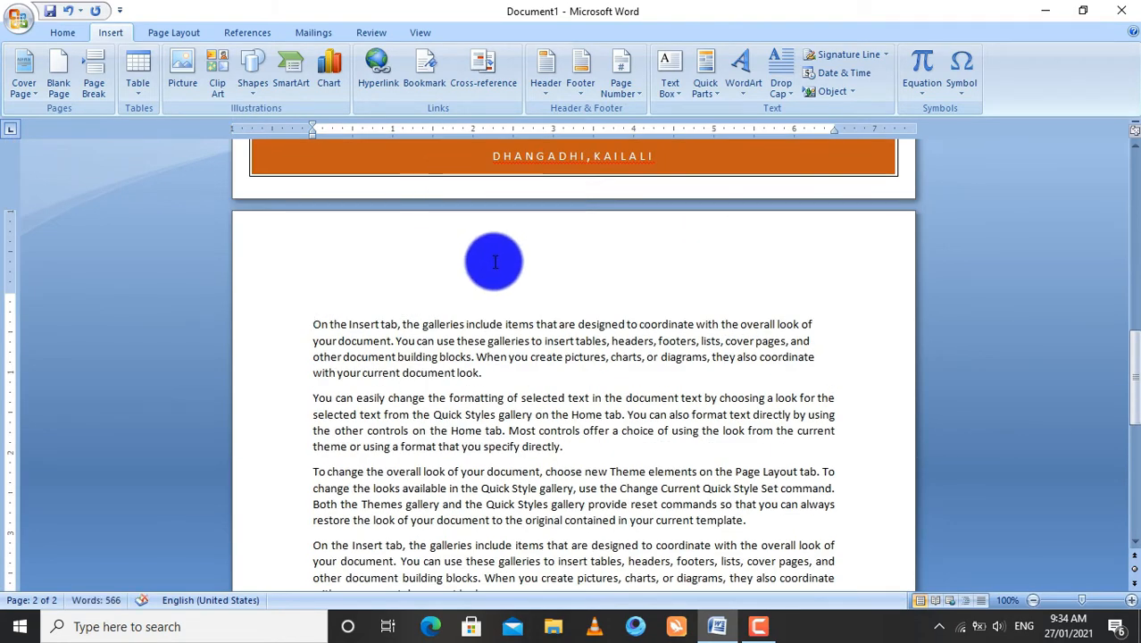
# Step: Try a page break in front of the last paragraph, "To change the overall look of your document", and undo it
pyautogui.scroll(-7, 400, 375)
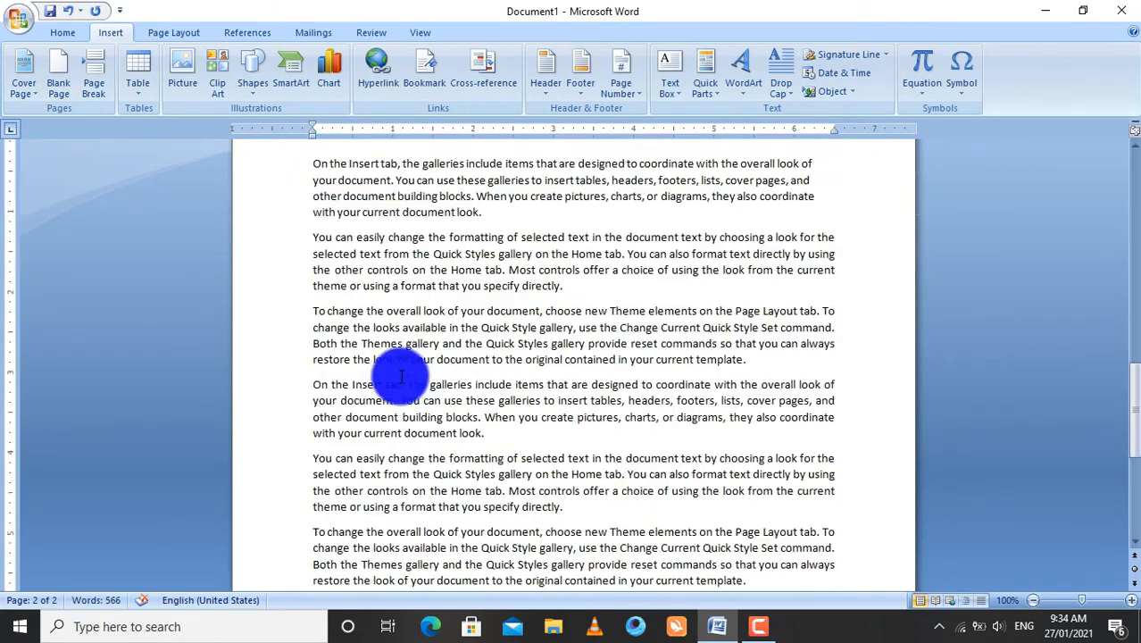
pyautogui.scroll(-3, 448, 357)
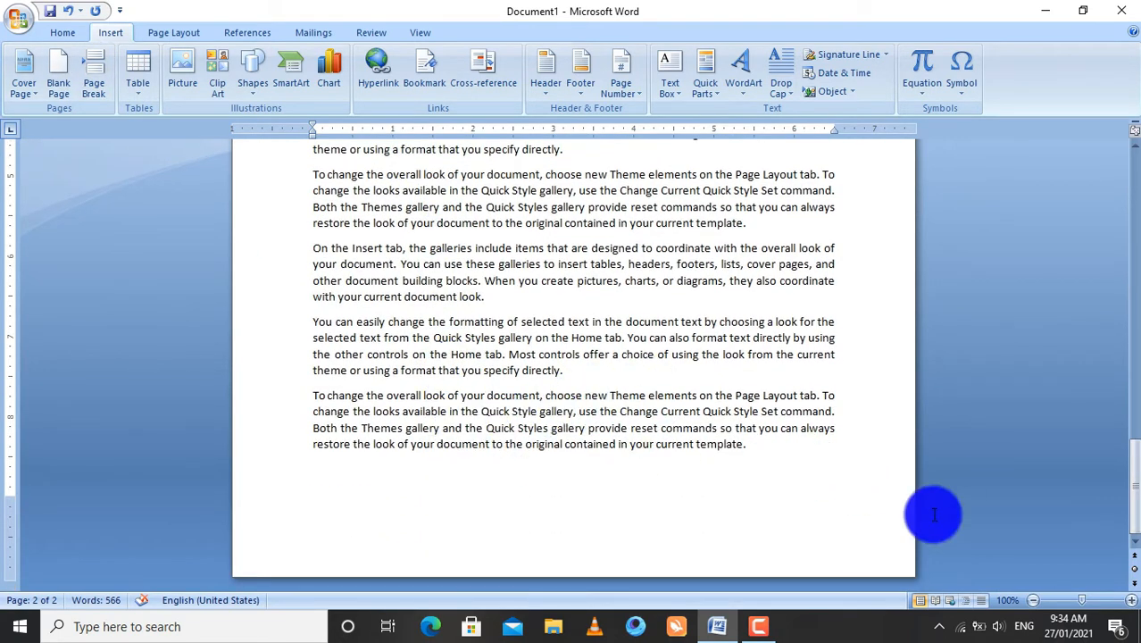
pyautogui.moveTo(799, 453); pyautogui.dragTo(303, 402)
pyautogui.click(315, 404)
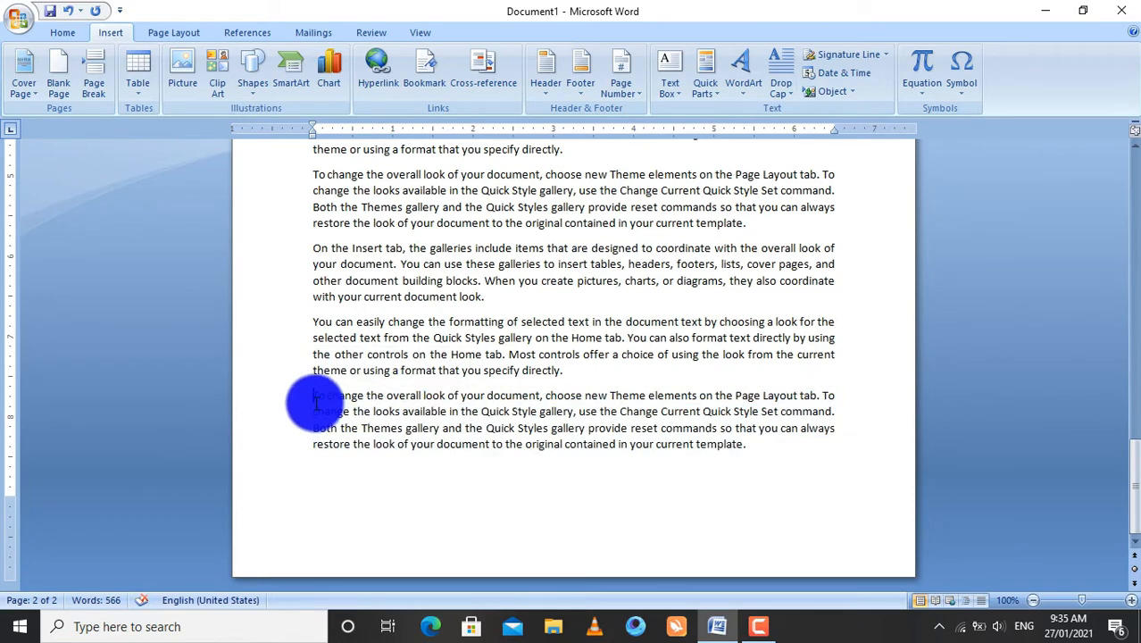
pyautogui.click(103, 96)
pyautogui.scroll(-5, 570, 477)
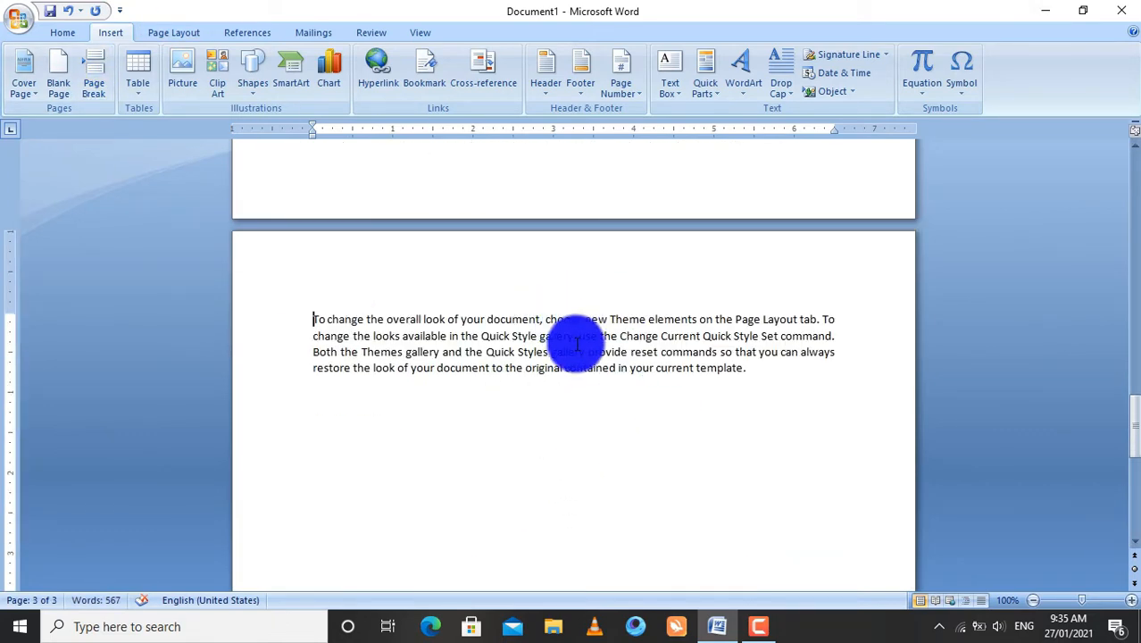
pyautogui.hotkey('ctrl', 'z')
pyautogui.scroll(3, 545, 322)
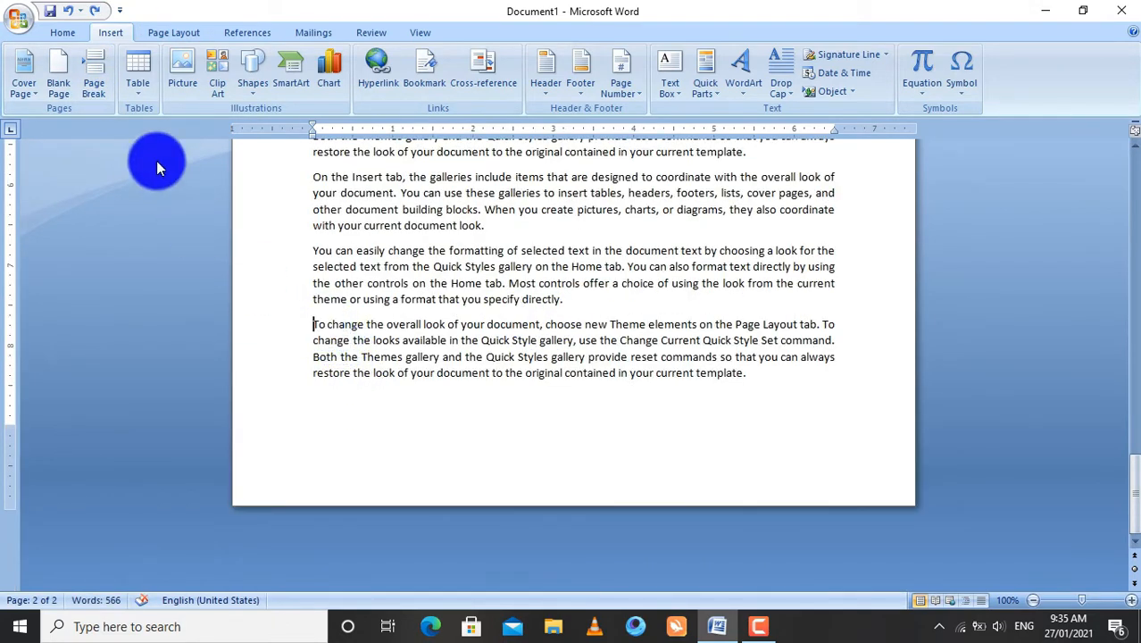
# Step: Insert a page break so that the last paragraph starts on a new page
pyautogui.click(94, 85)
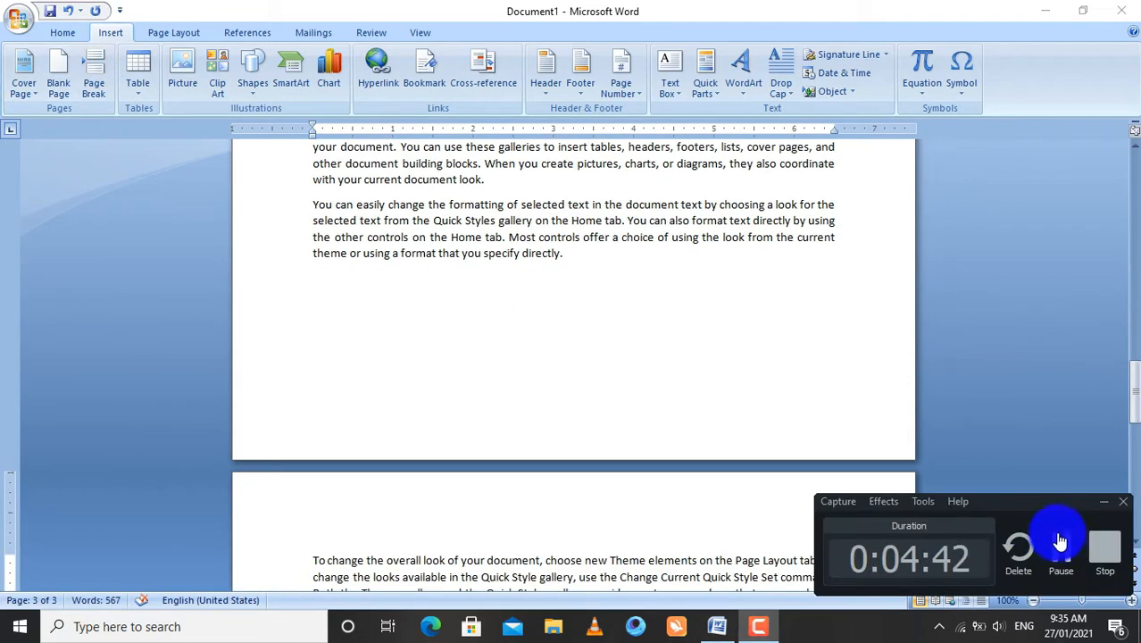
pyautogui.click(1082, 557)
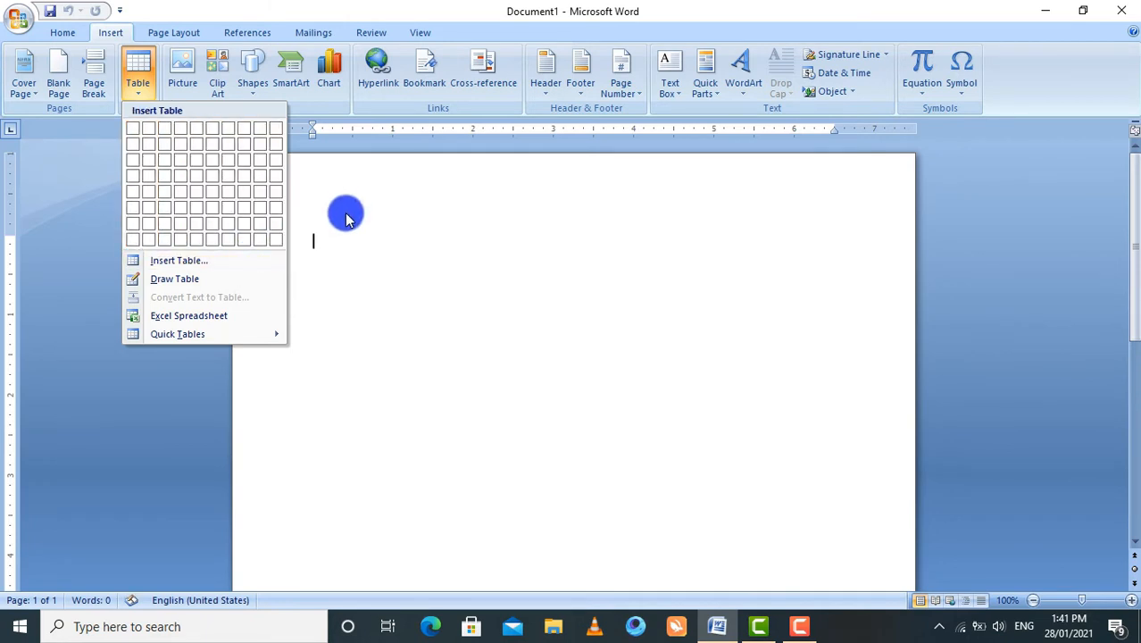
# Step: Insert a table with 4 columns and 3 rows at the start of the blank document
pyautogui.click(208, 262)
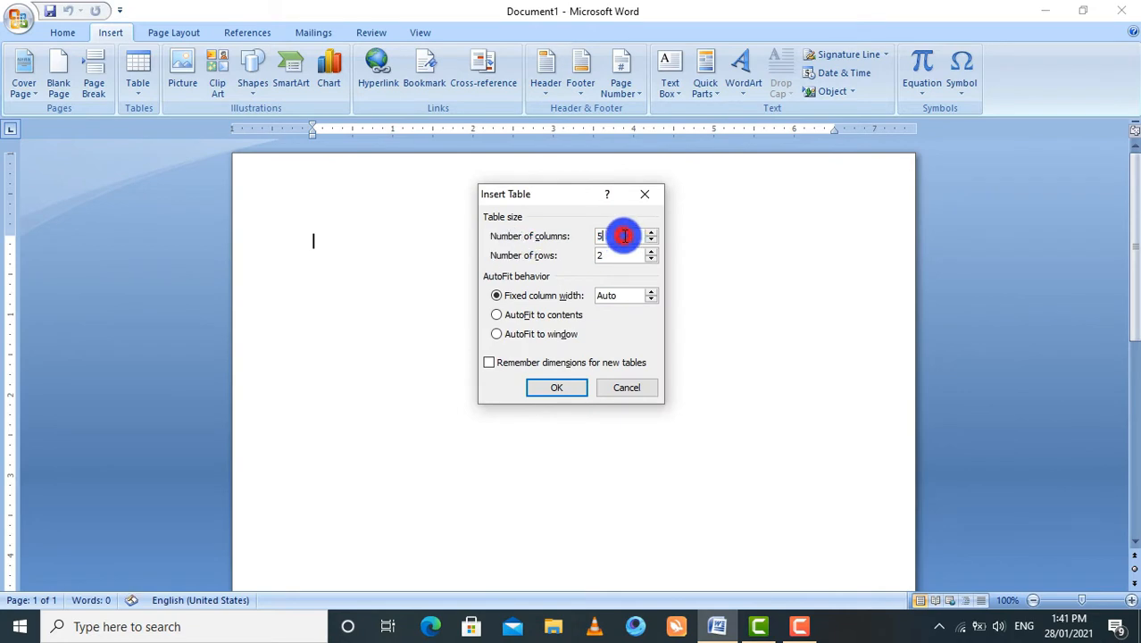
pyautogui.press('BackSpace')
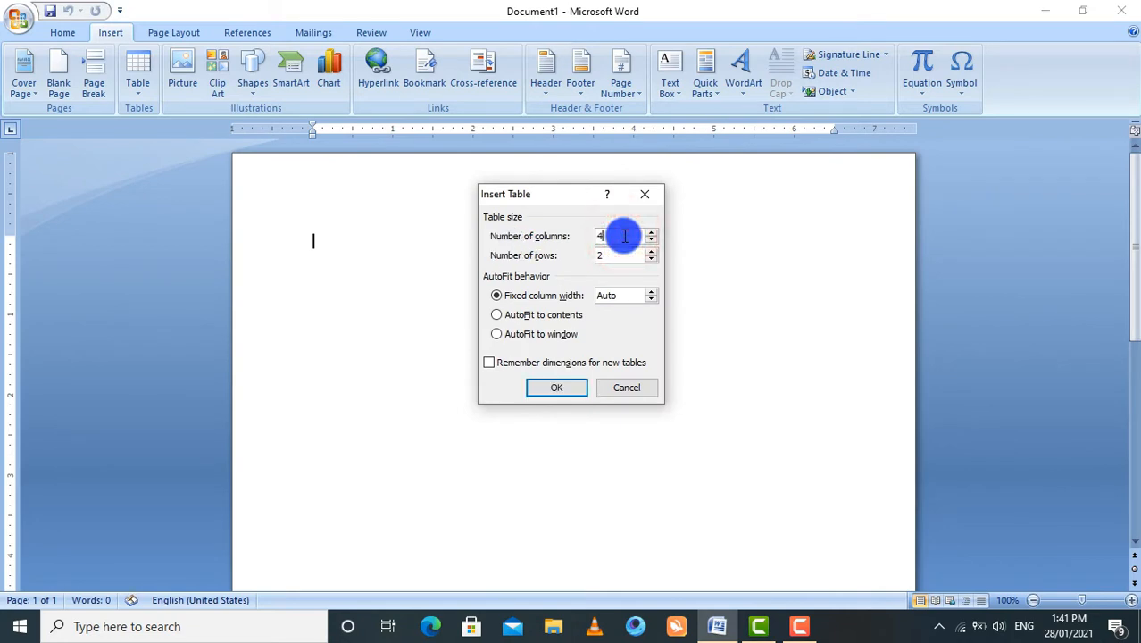
pyautogui.write('3')
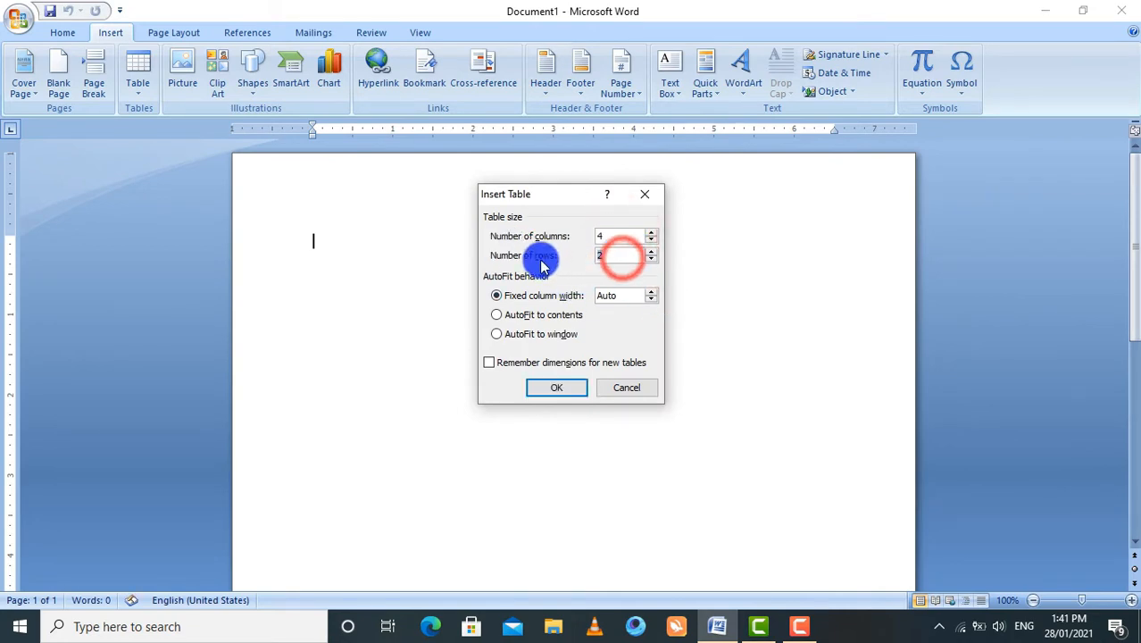
pyautogui.click(563, 389)
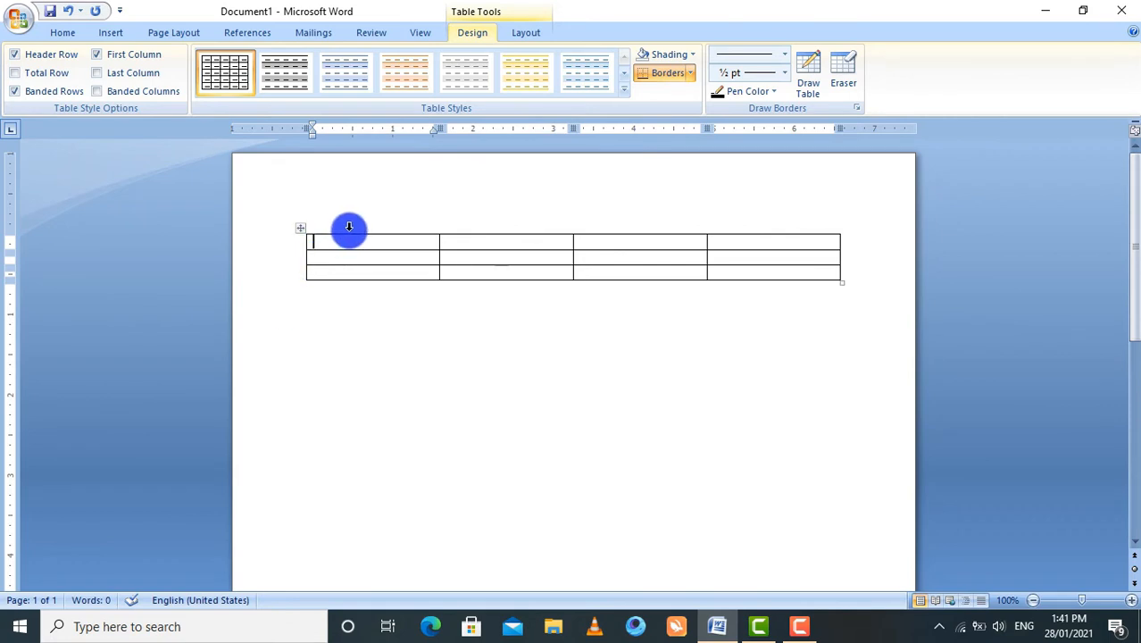
# Step: Set all cells of the table to a height of 0.6" and a width of 1.7"
pyautogui.moveTo(341, 242); pyautogui.dragTo(728, 269)
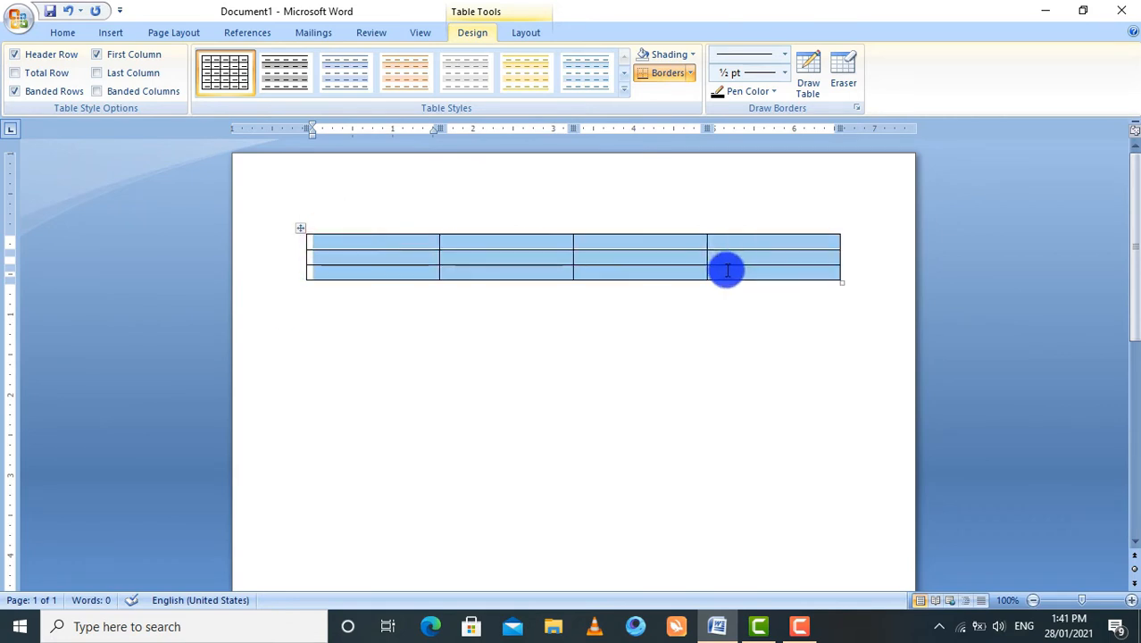
pyautogui.click(528, 32)
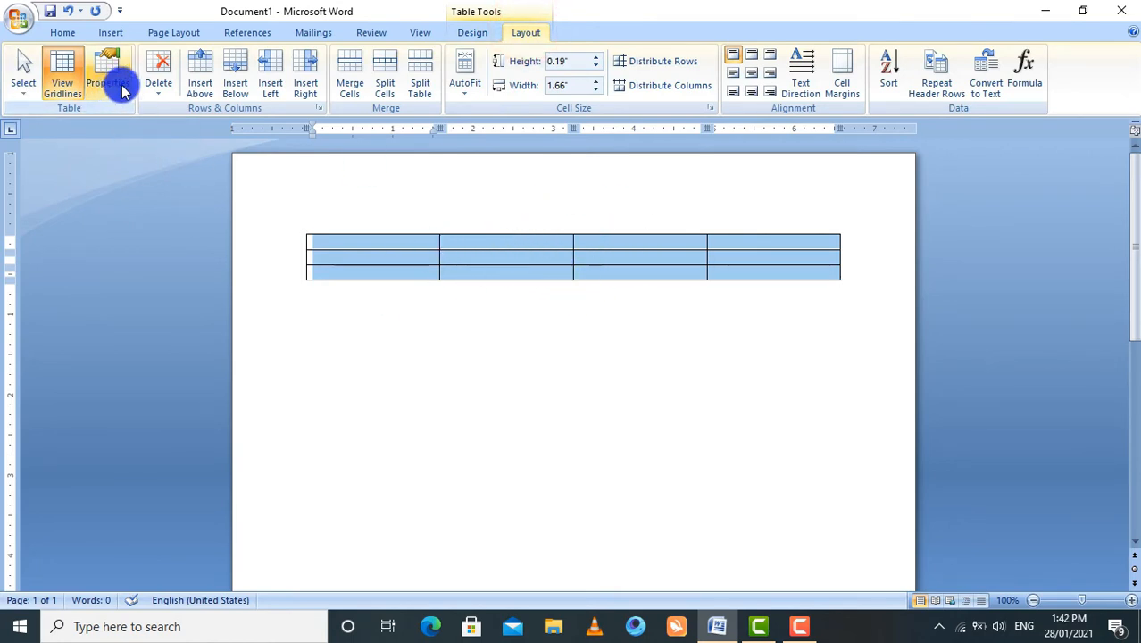
pyautogui.click(594, 57)
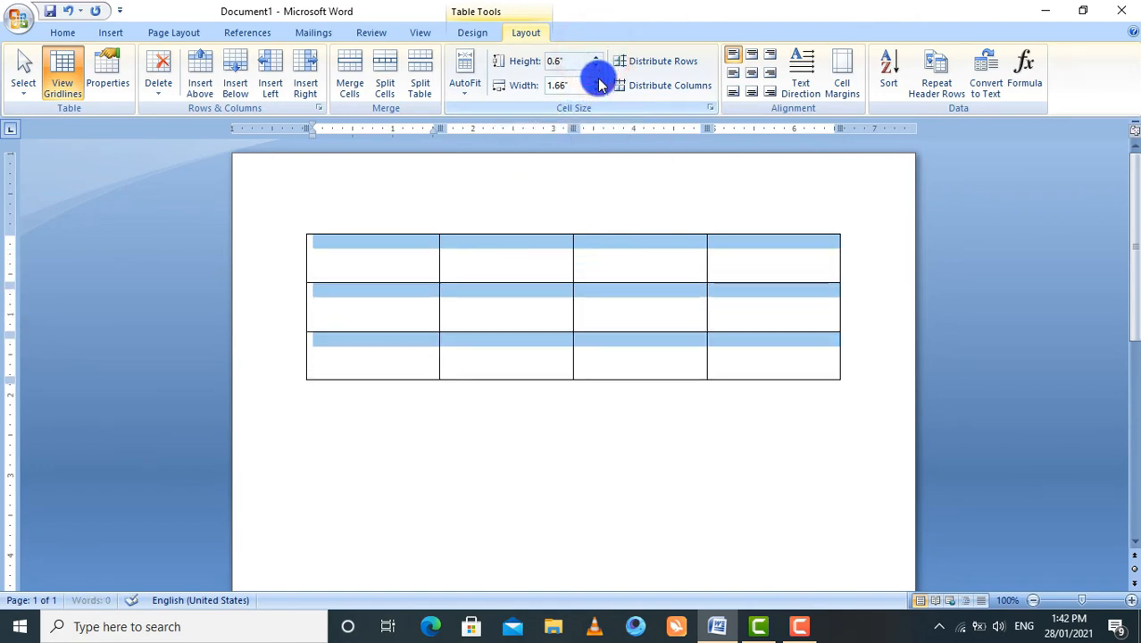
pyautogui.click(596, 81)
pyautogui.click(596, 81)
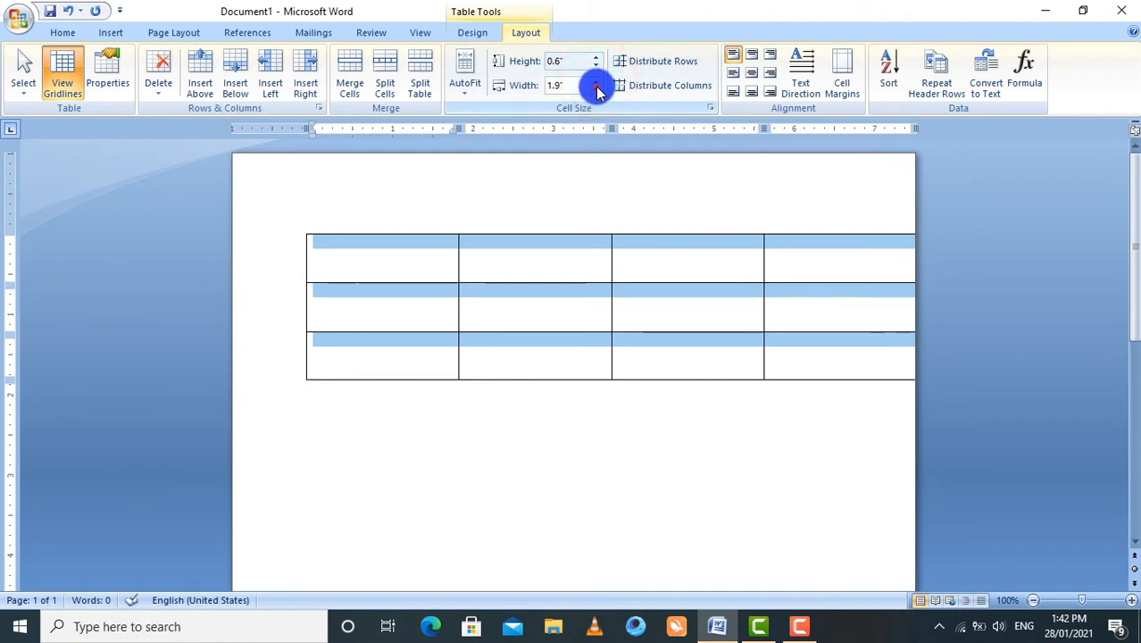
pyautogui.click(596, 90)
pyautogui.click(595, 89)
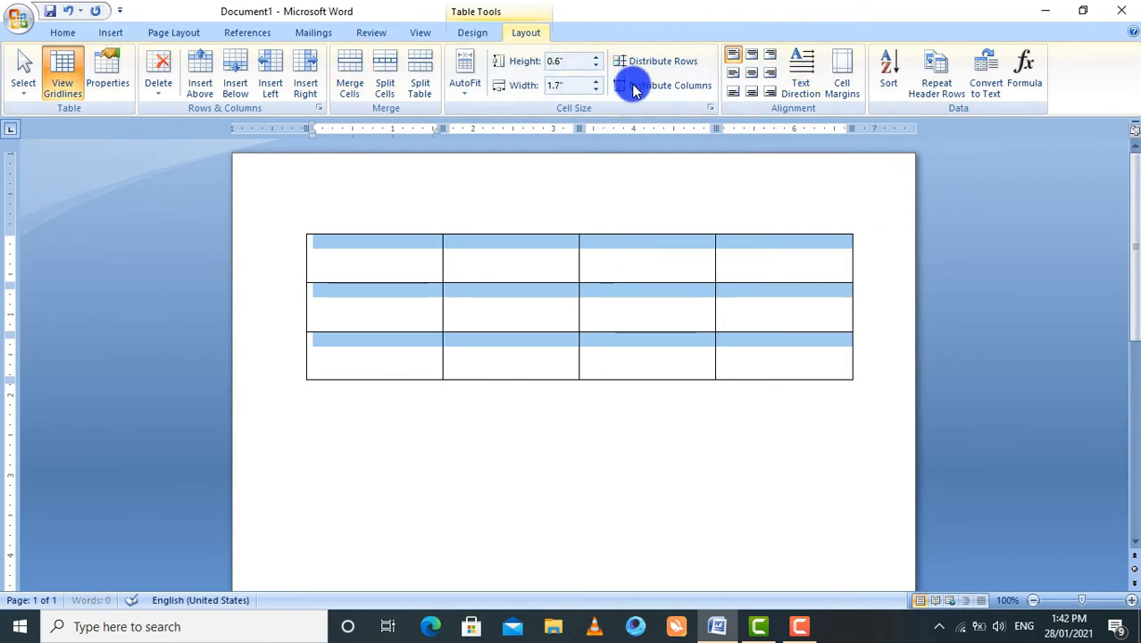
# Step: In the table properties, enter a preferred cell width of 2 inches and a row height of 3 inches for all rows
pyautogui.click(114, 80)
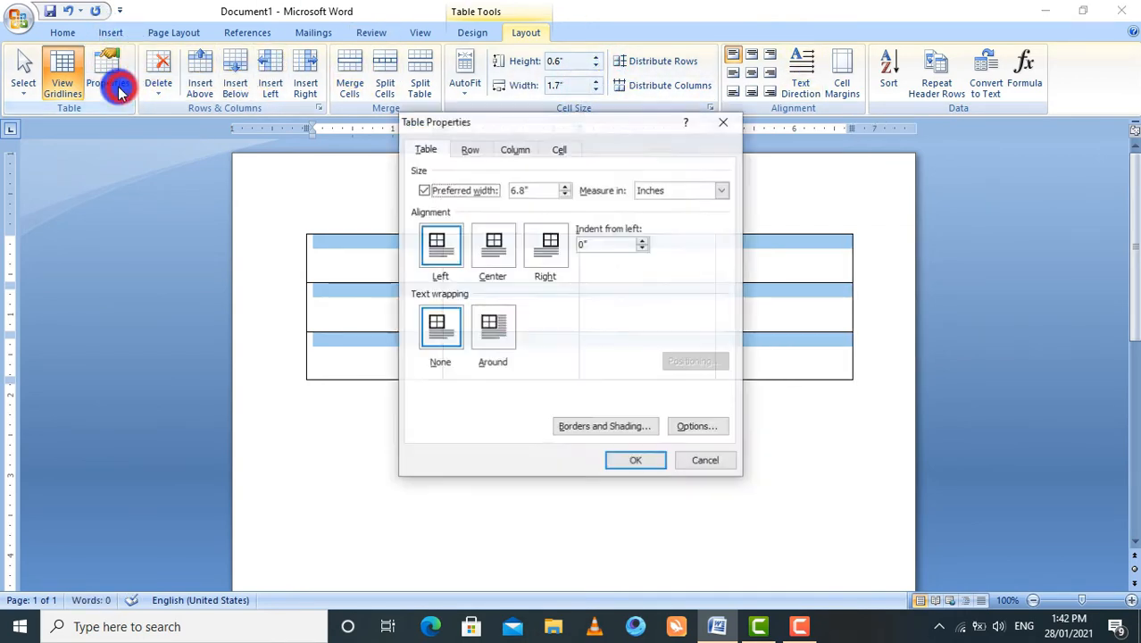
pyautogui.click(561, 150)
pyautogui.doubleClick(533, 189)
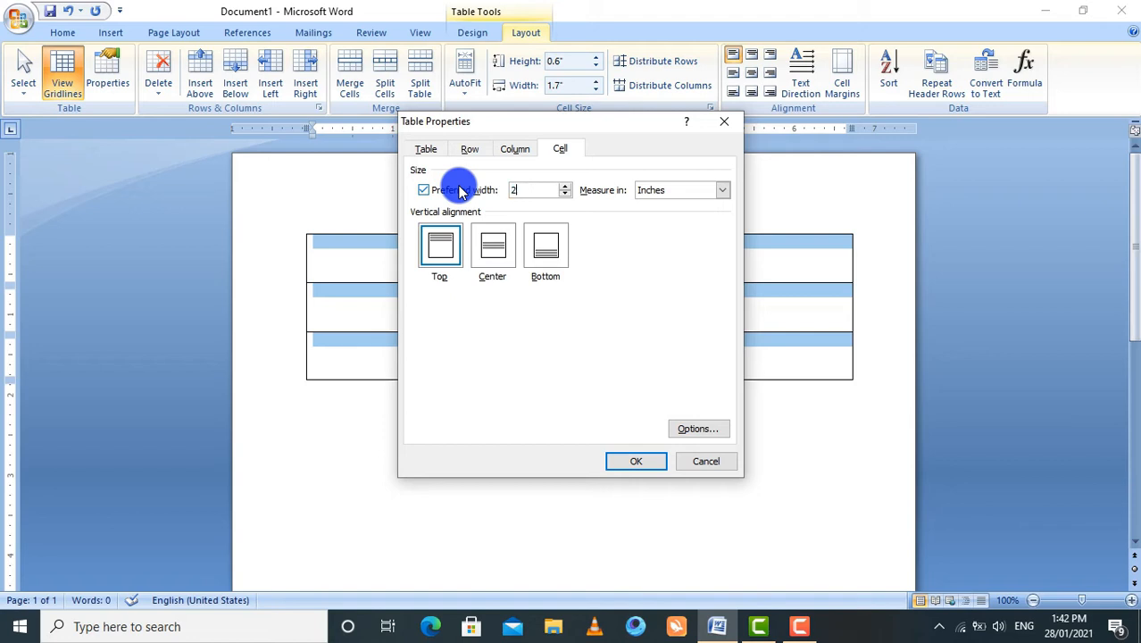
pyautogui.click(472, 149)
pyautogui.doubleClick(536, 203)
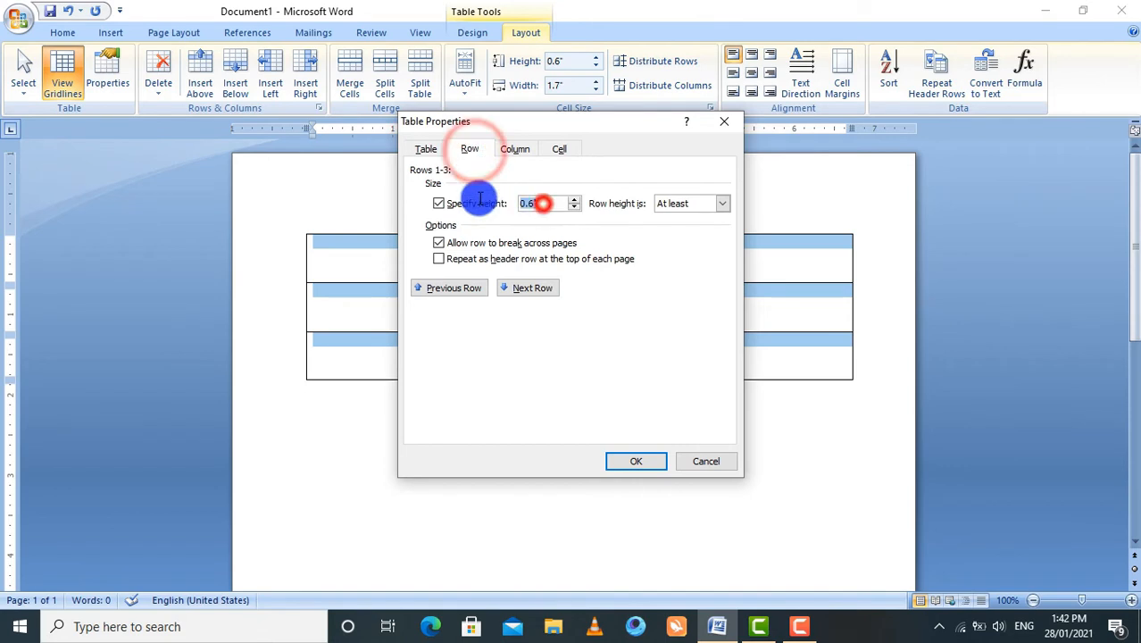
pyautogui.write('3')
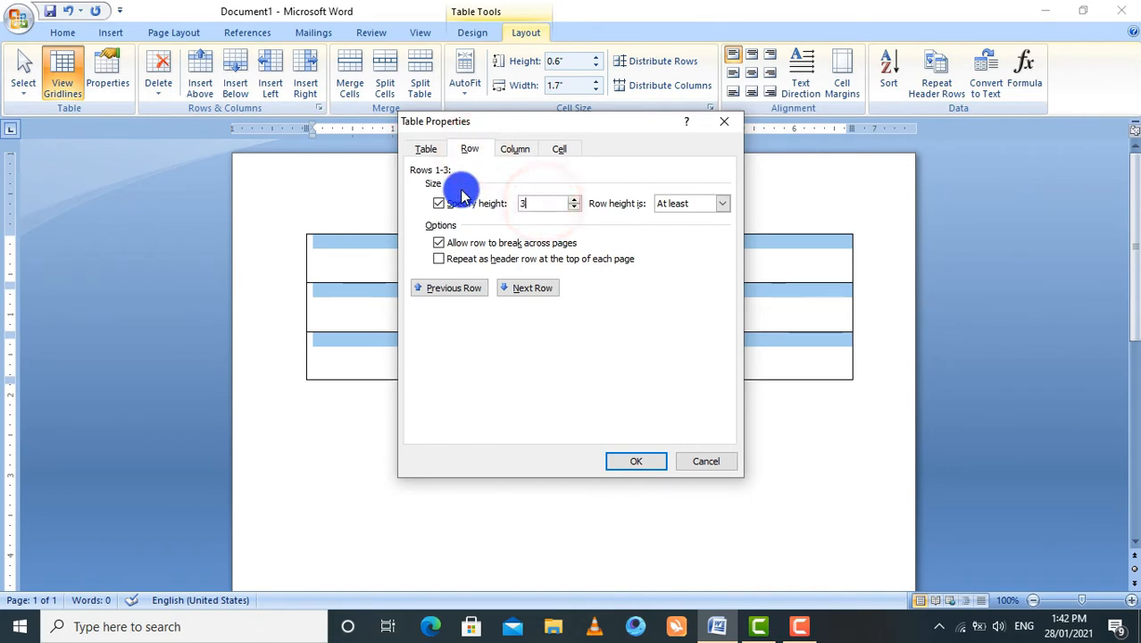
pyautogui.click(634, 461)
pyautogui.moveTo(1133, 162); pyautogui.dragTo(1133, 357)
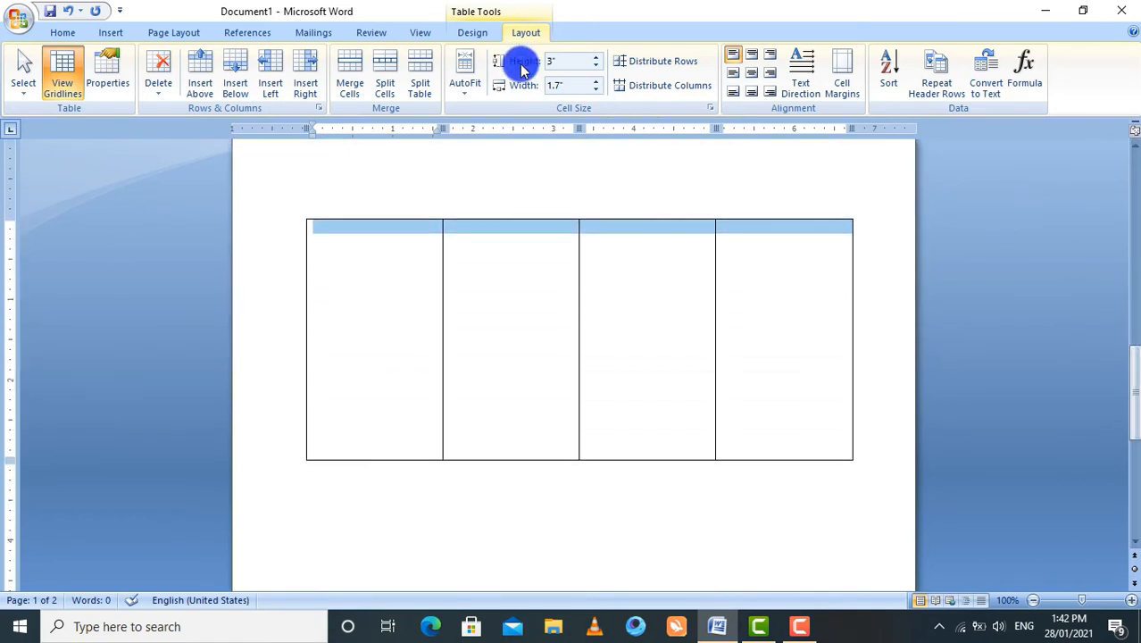
# Step: Erase the table's last row on the second page with the Eraser
pyautogui.click(477, 33)
pyautogui.click(837, 80)
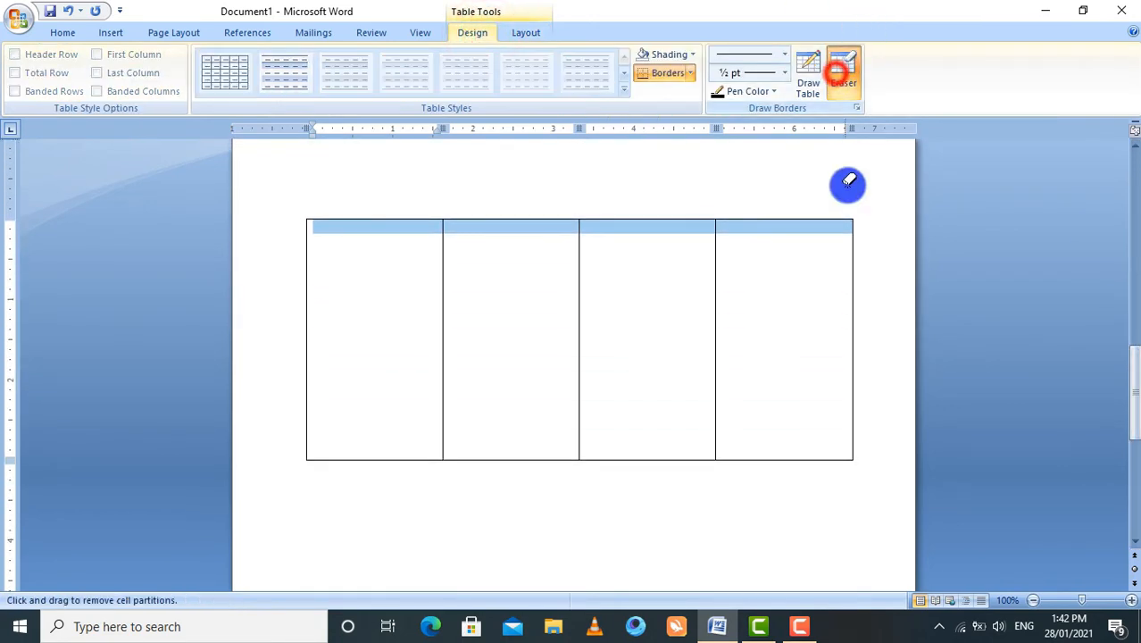
pyautogui.moveTo(879, 190)
pyautogui.mouseDown()
pyautogui.moveTo(804, 331)
pyautogui.moveTo(286, 542)
pyautogui.mouseUp()
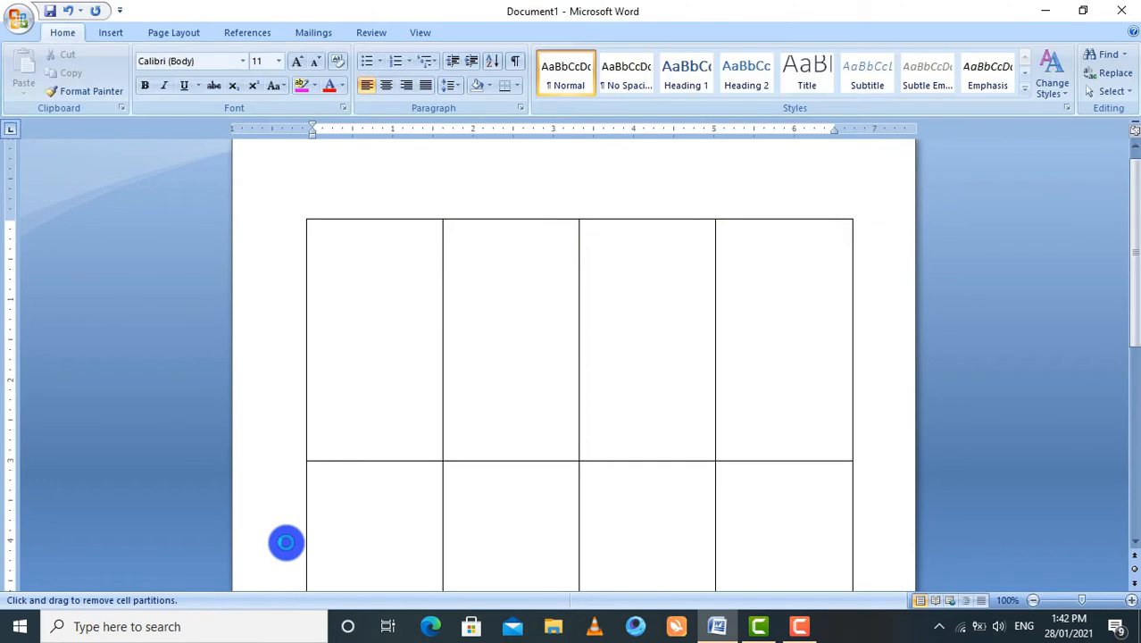
pyautogui.scroll(-5, 571, 321)
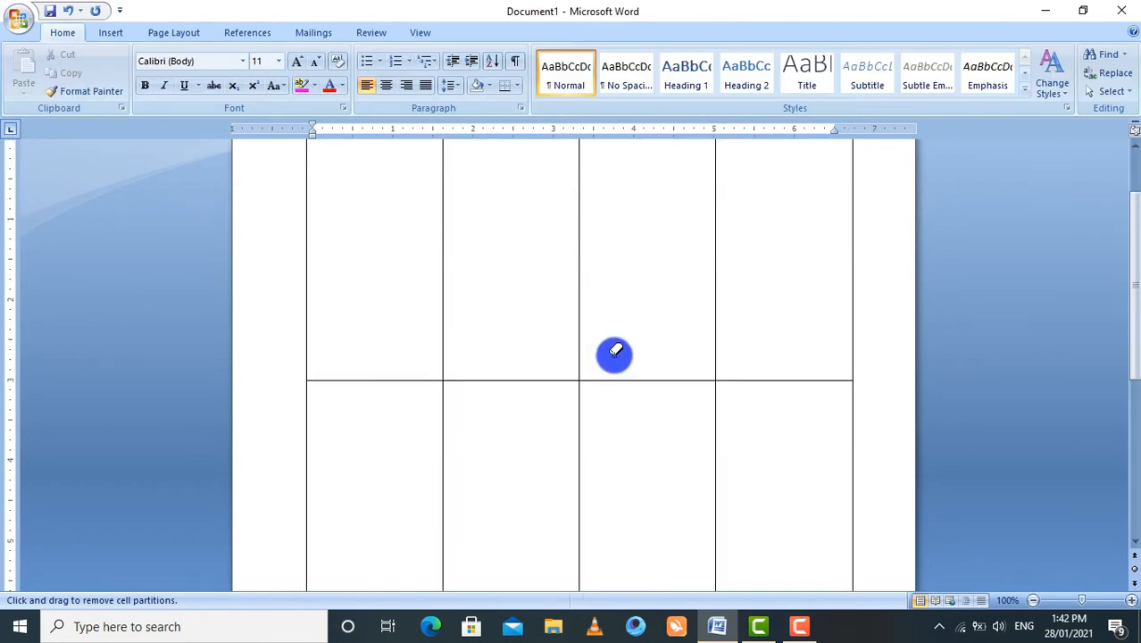
# Step: Erase the whole remaining four-column table from the page with the Eraser
pyautogui.scroll(2, 615, 354)
pyautogui.click(498, 326)
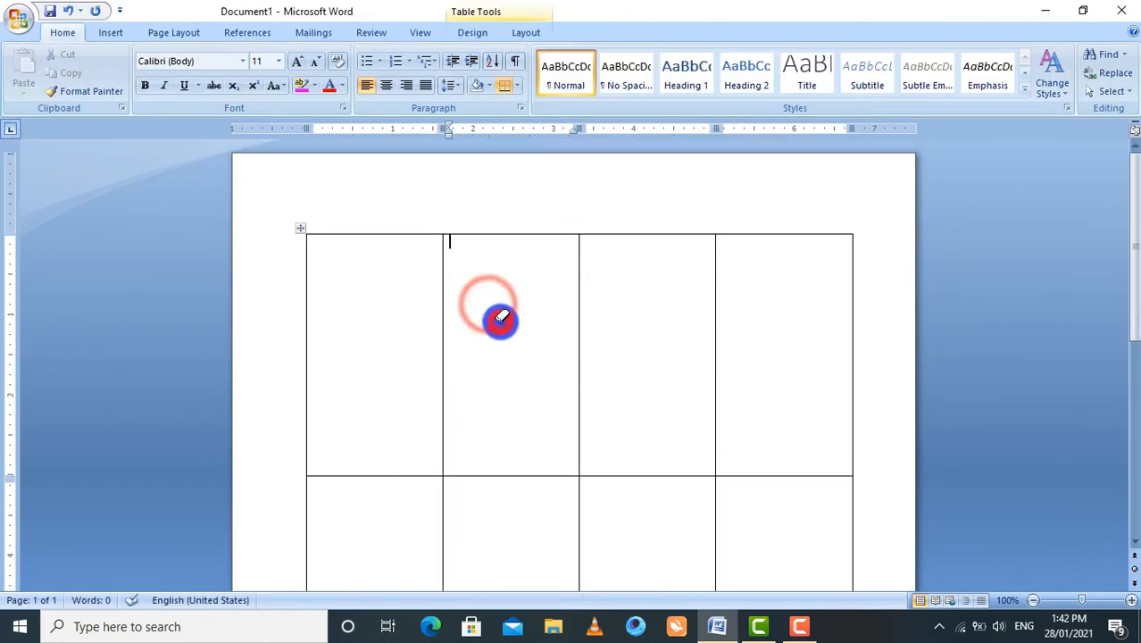
pyautogui.click(350, 265)
pyautogui.moveTo(337, 250); pyautogui.dragTo(393, 299)
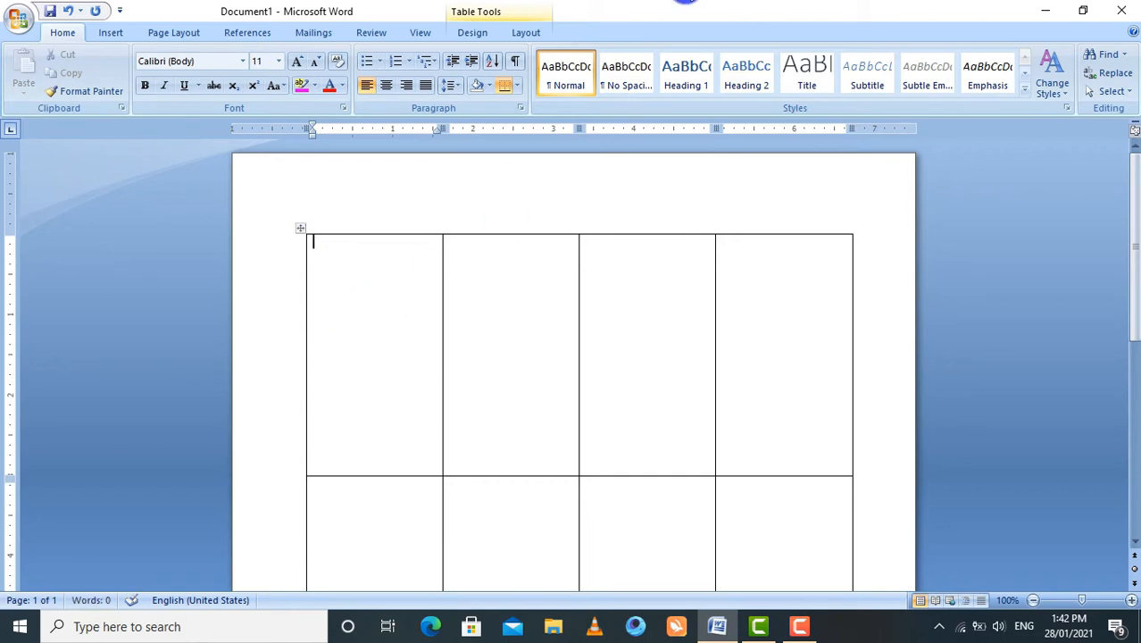
pyautogui.click(526, 32)
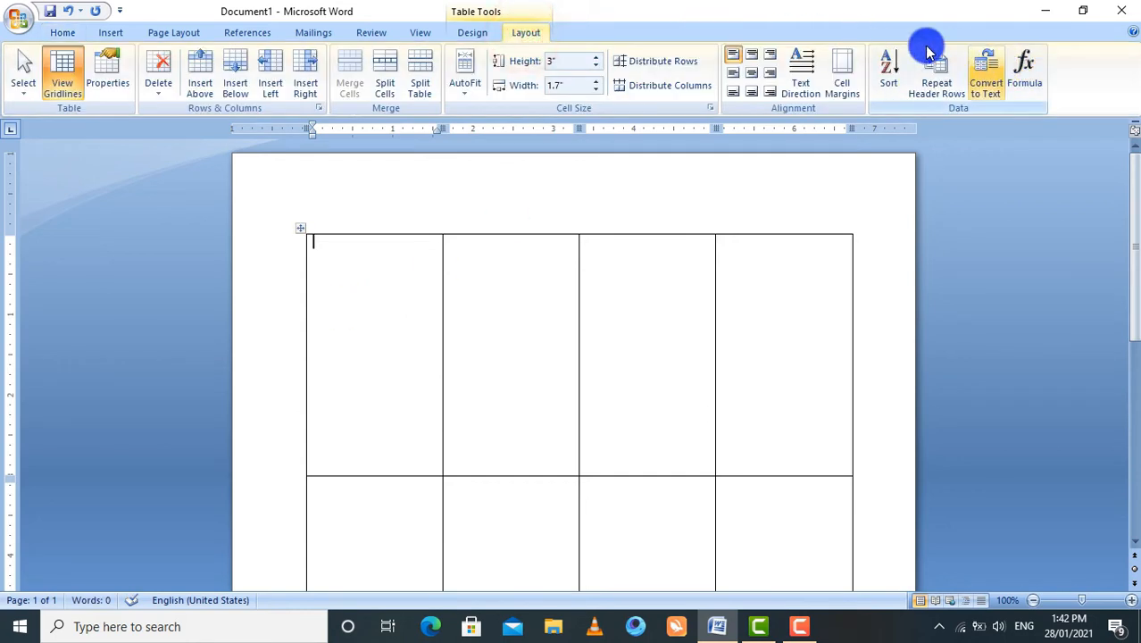
pyautogui.click(477, 32)
pyautogui.click(848, 80)
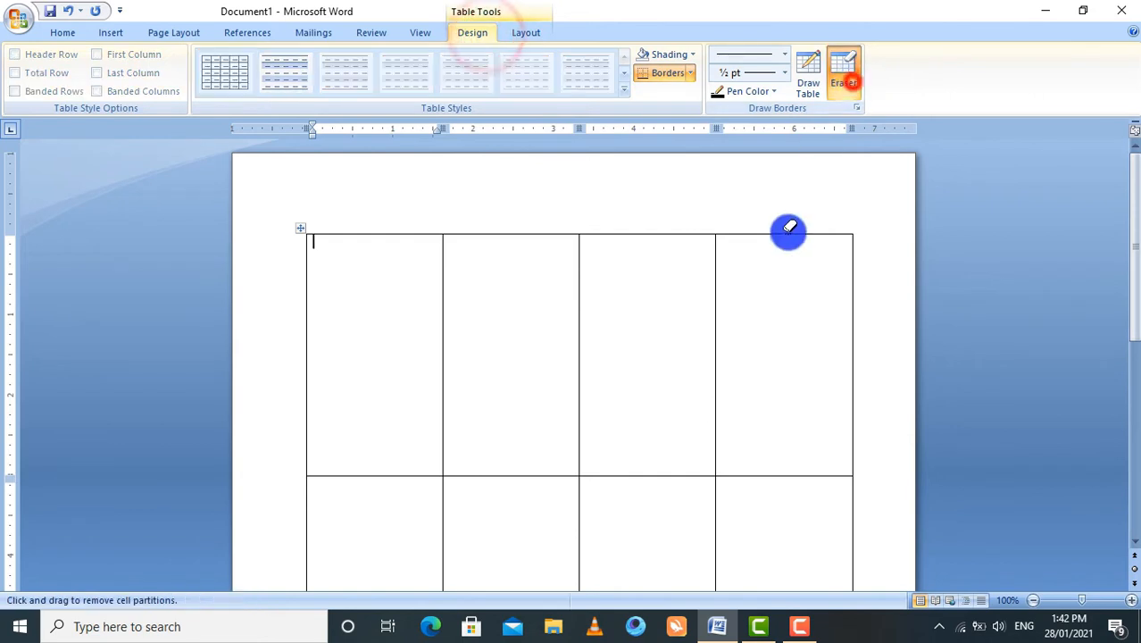
pyautogui.moveTo(871, 188)
pyautogui.mouseDown()
pyautogui.moveTo(762, 324)
pyautogui.moveTo(178, 624)
pyautogui.moveTo(242, 625)
pyautogui.mouseUp()
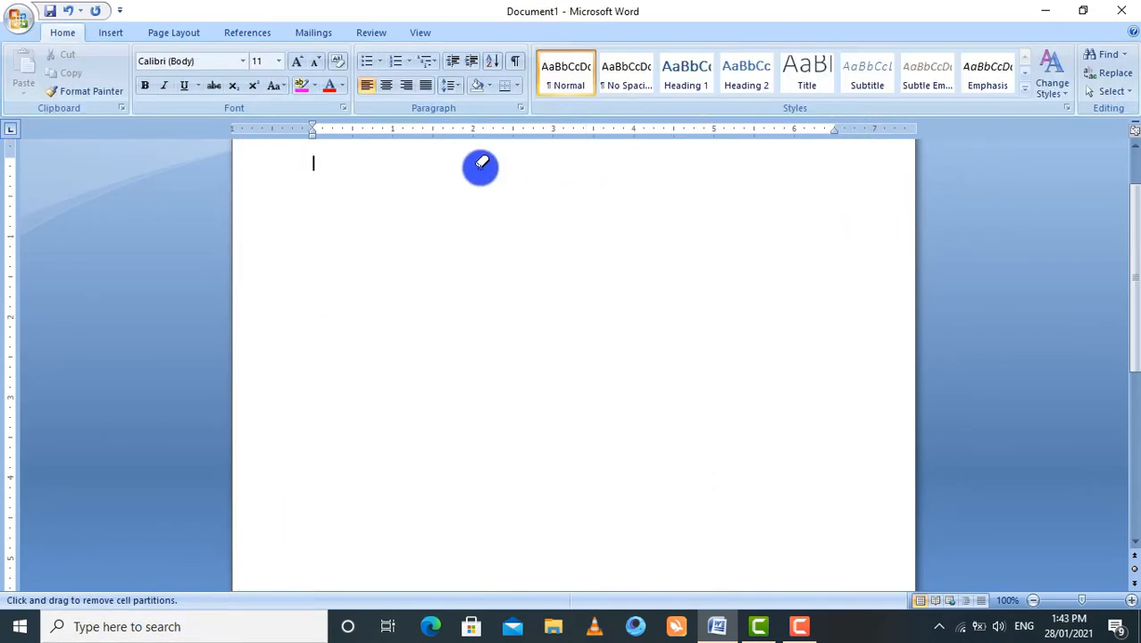
# Step: Generate sample paragraphs on the empty page with the =RAND function and justify all of the text
pyautogui.click(328, 189)
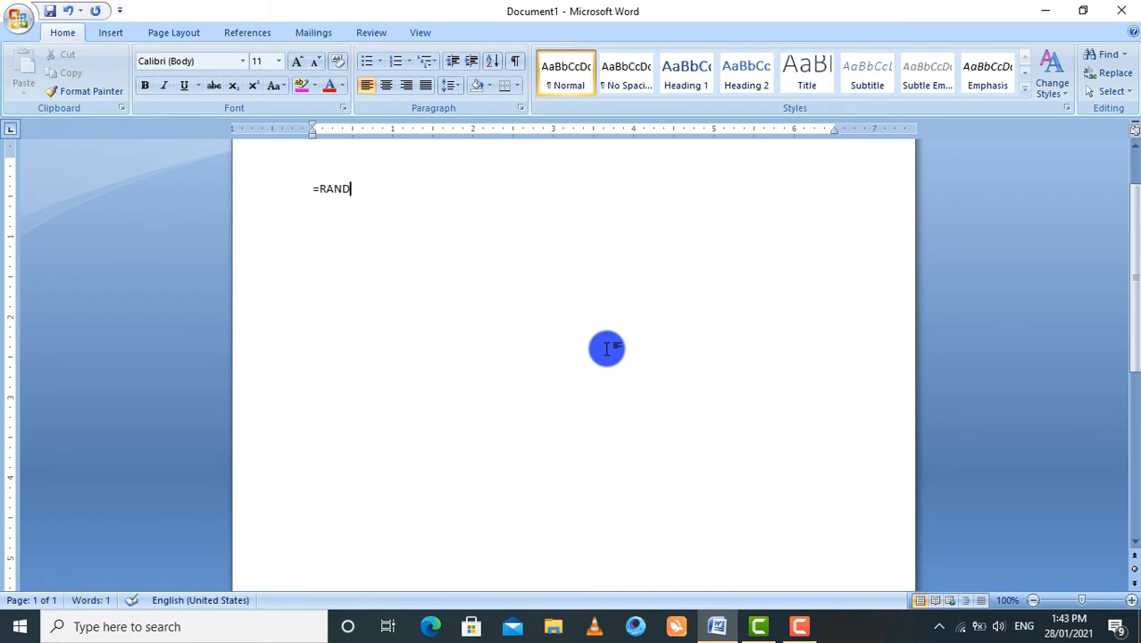
pyautogui.press('Return')
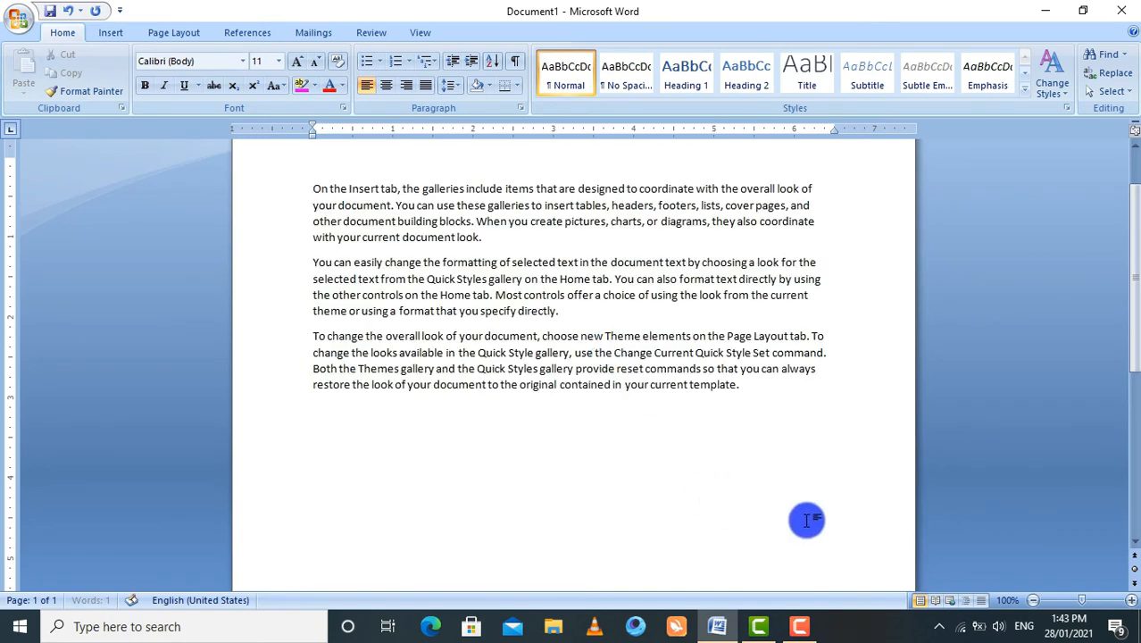
pyautogui.moveTo(789, 395); pyautogui.dragTo(295, 186)
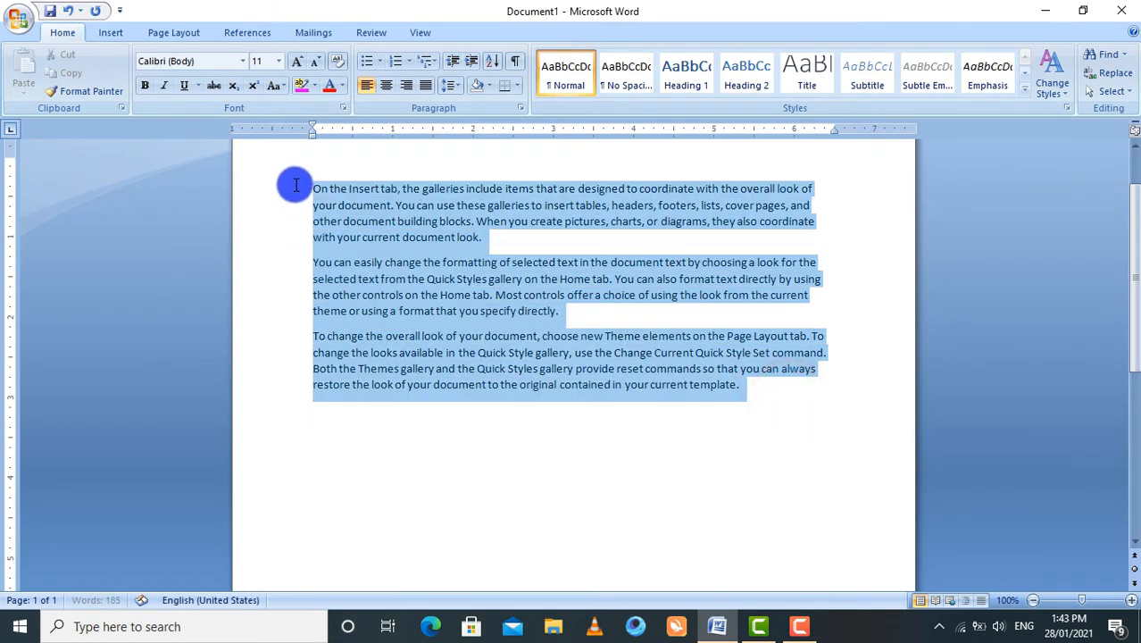
pyautogui.click(426, 84)
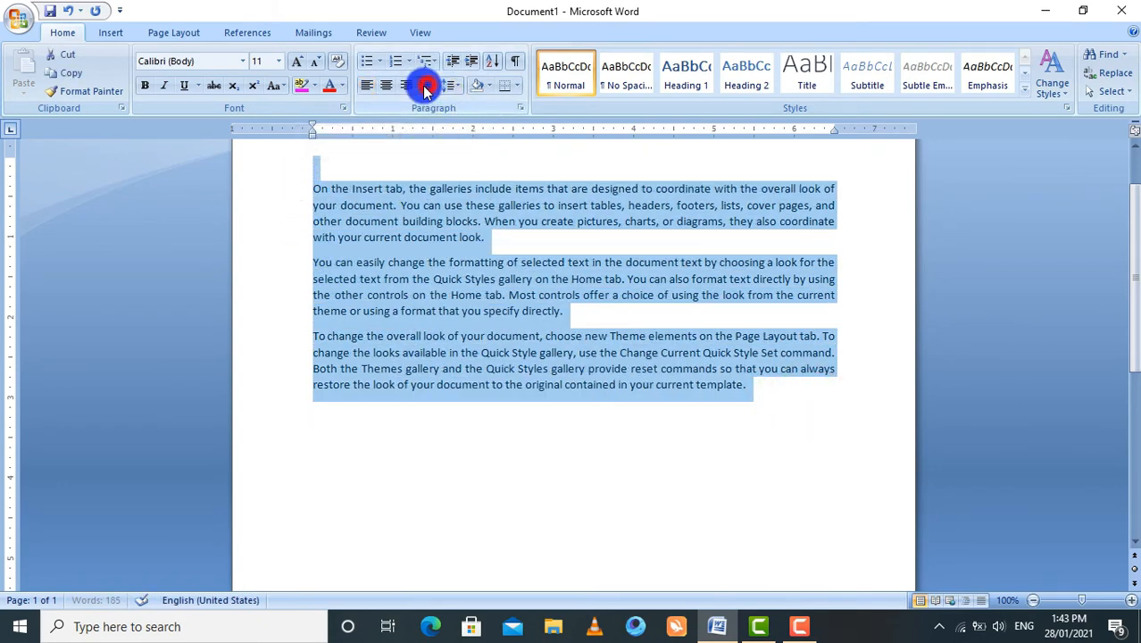
# Step: Convert the three justified paragraphs into a table with 5 columns, separating the text at paragraphs
pyautogui.moveTo(308, 192); pyautogui.dragTo(764, 393)
pyautogui.click(115, 33)
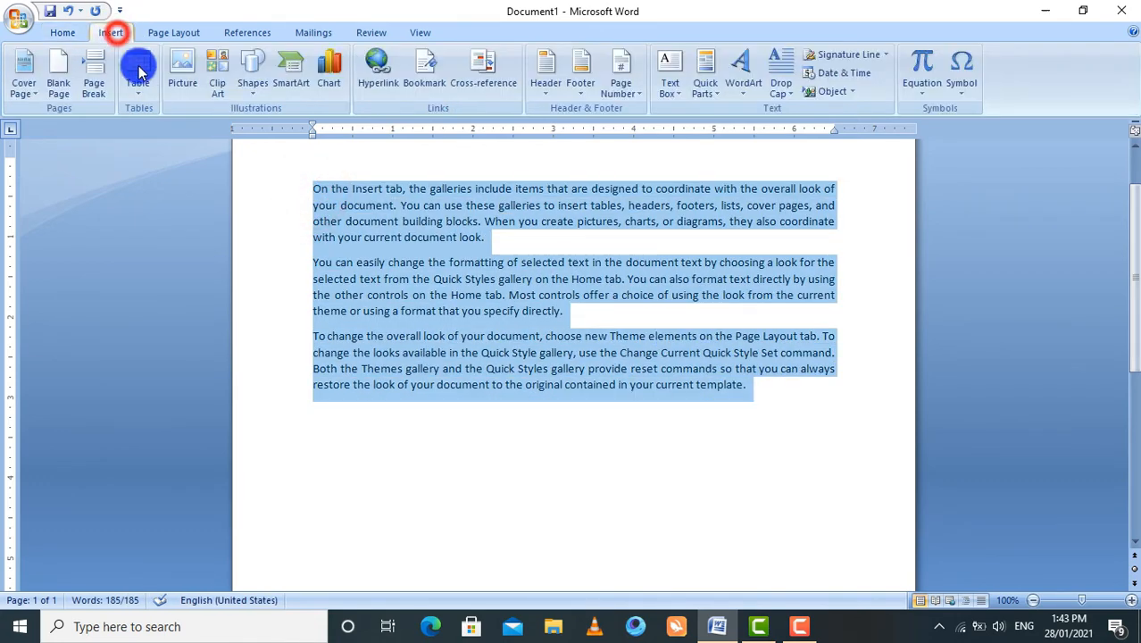
pyautogui.click(143, 89)
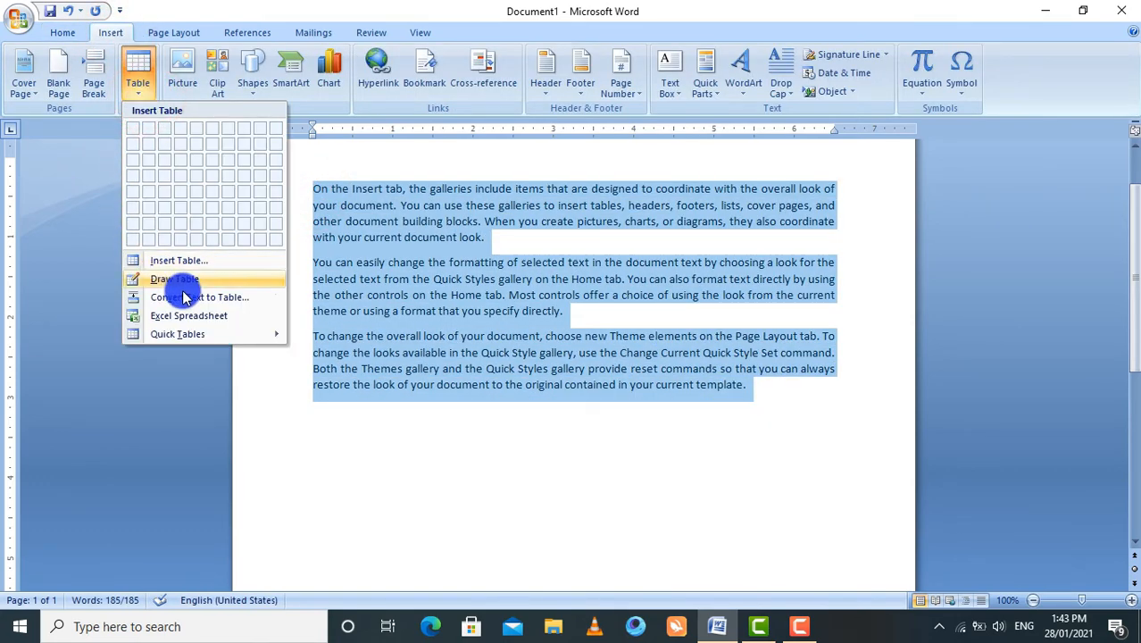
pyautogui.click(228, 300)
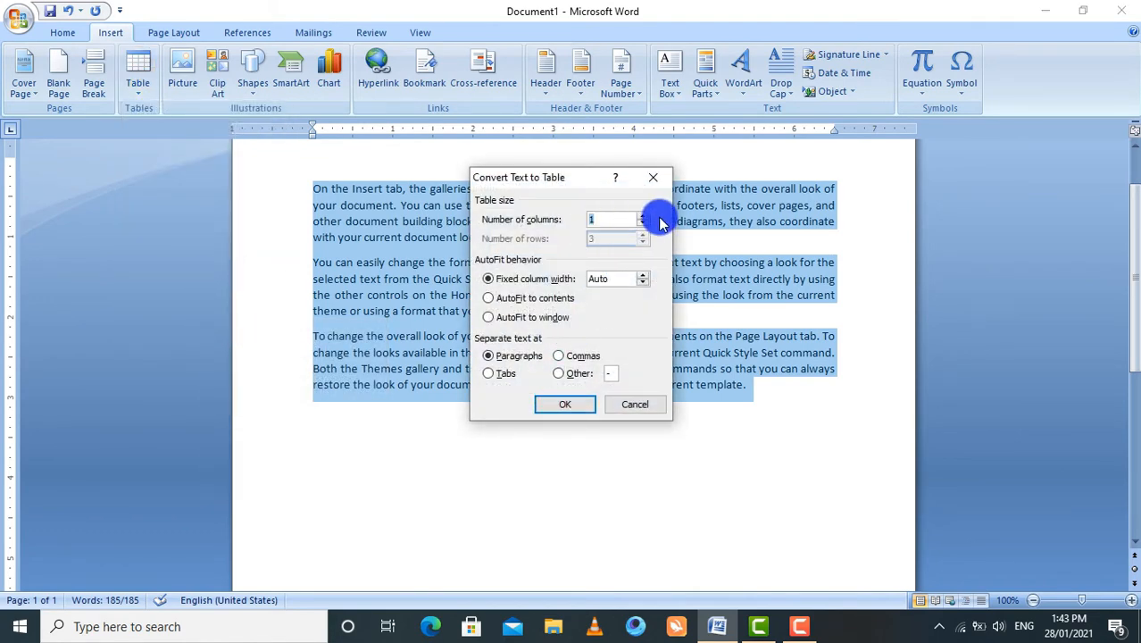
pyautogui.click(644, 218)
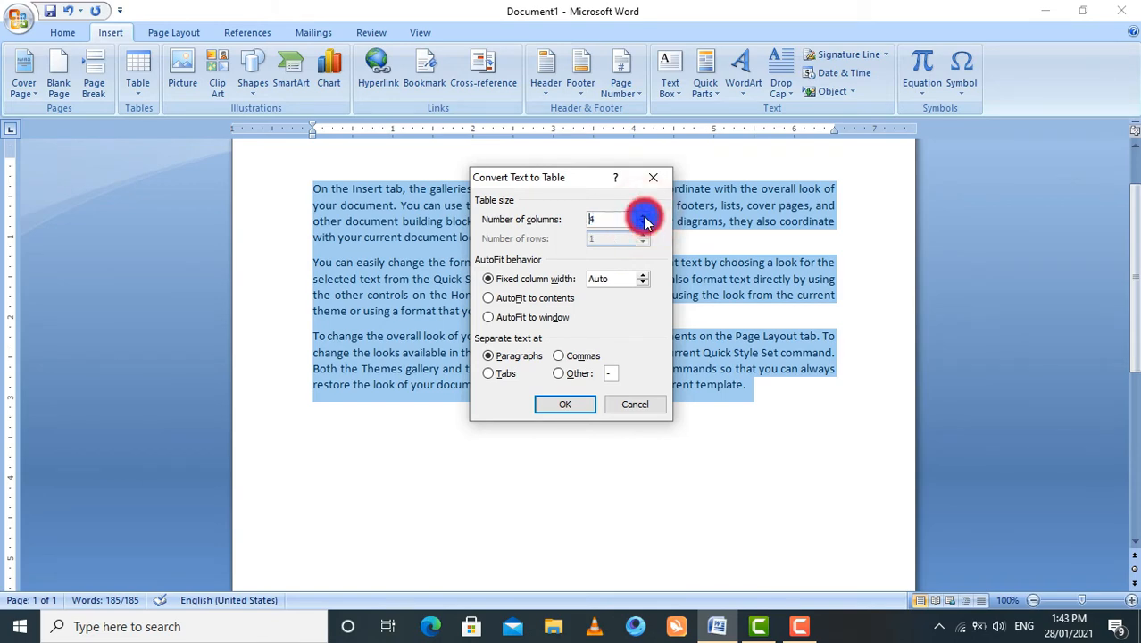
pyautogui.click(643, 218)
pyautogui.click(564, 404)
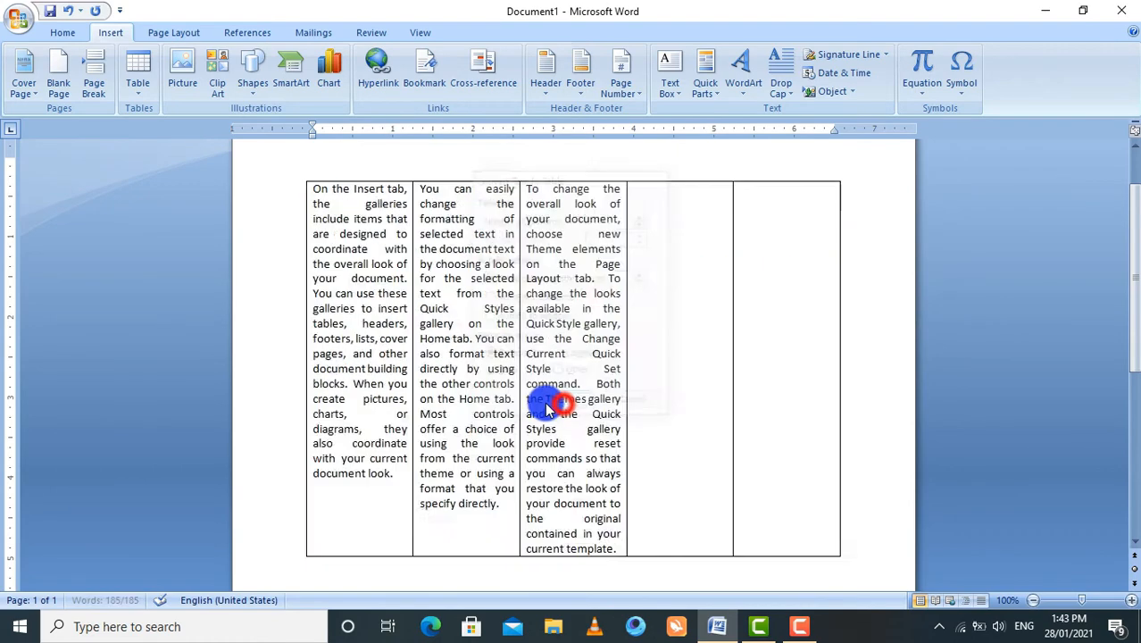
pyautogui.click(605, 348)
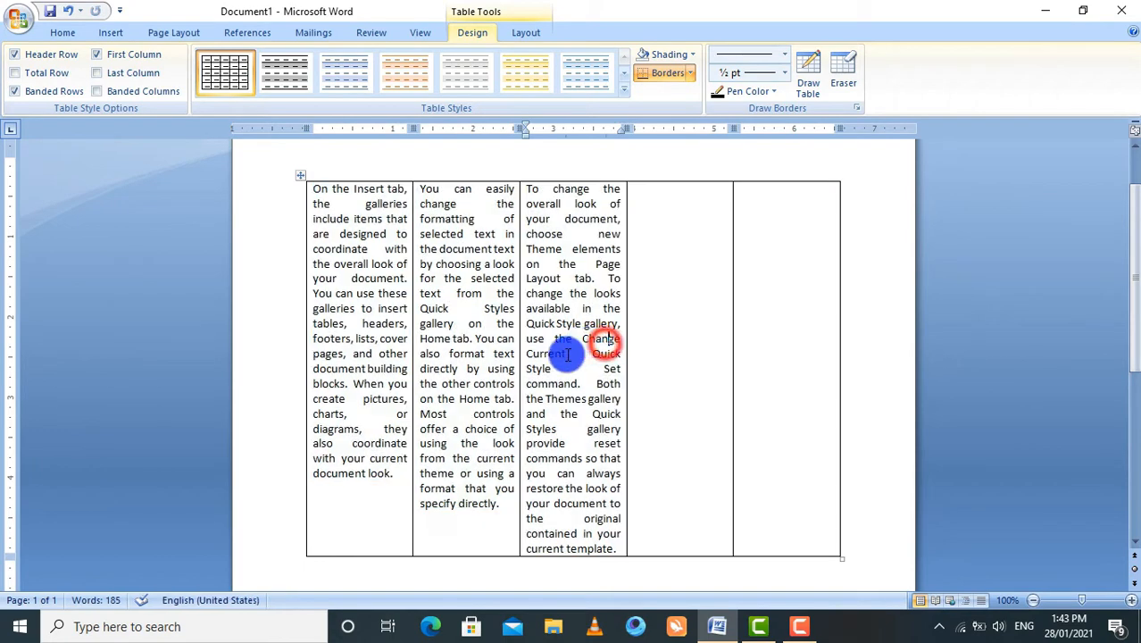
# Step: Insert a table with 3 columns and 3 rows below the converted text table
pyautogui.scroll(-5, 545, 390)
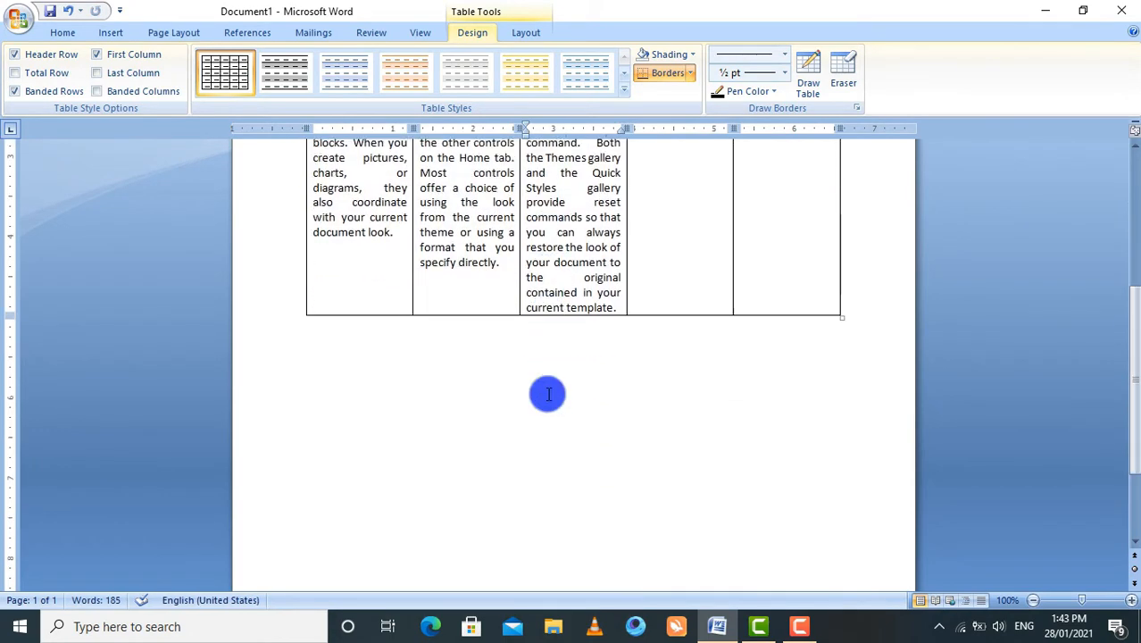
pyautogui.click(450, 400)
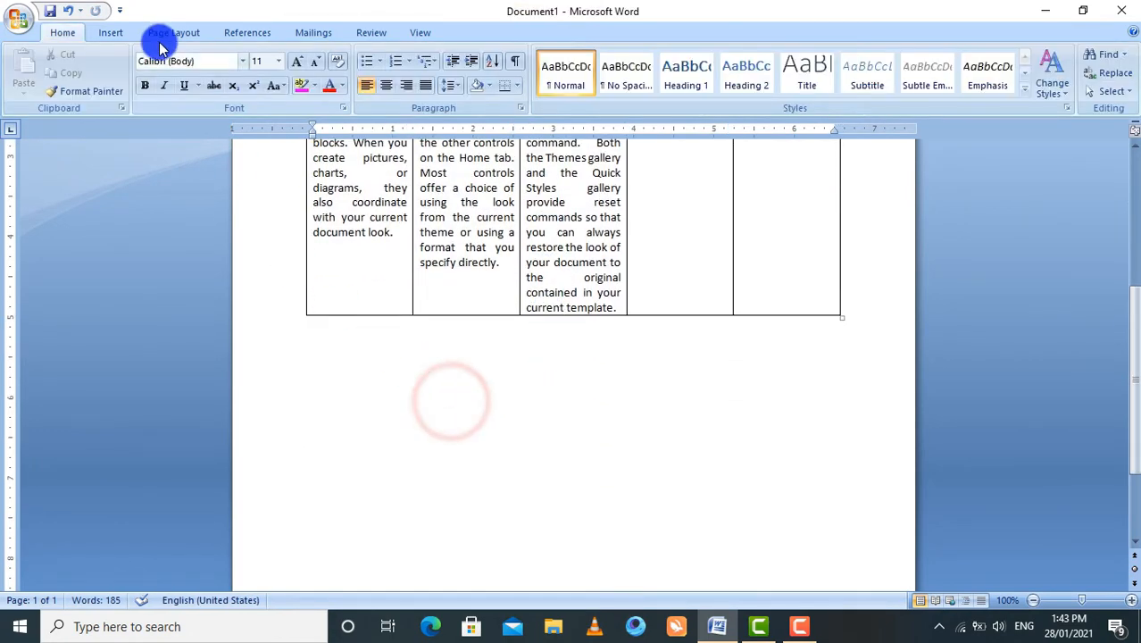
pyautogui.click(110, 32)
pyautogui.click(138, 82)
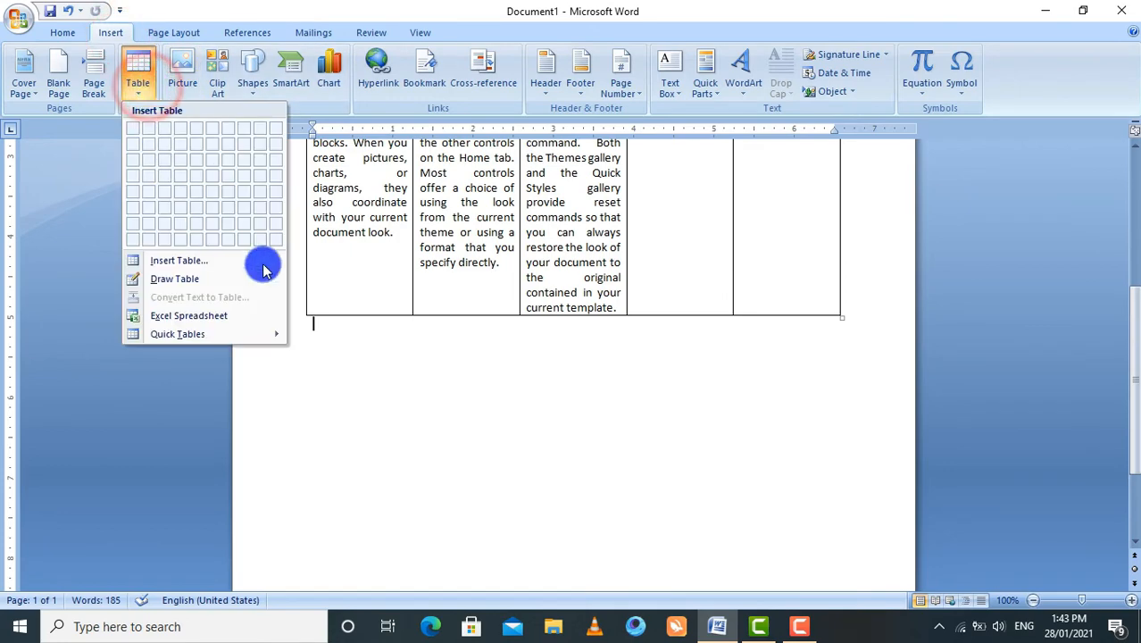
pyautogui.click(328, 376)
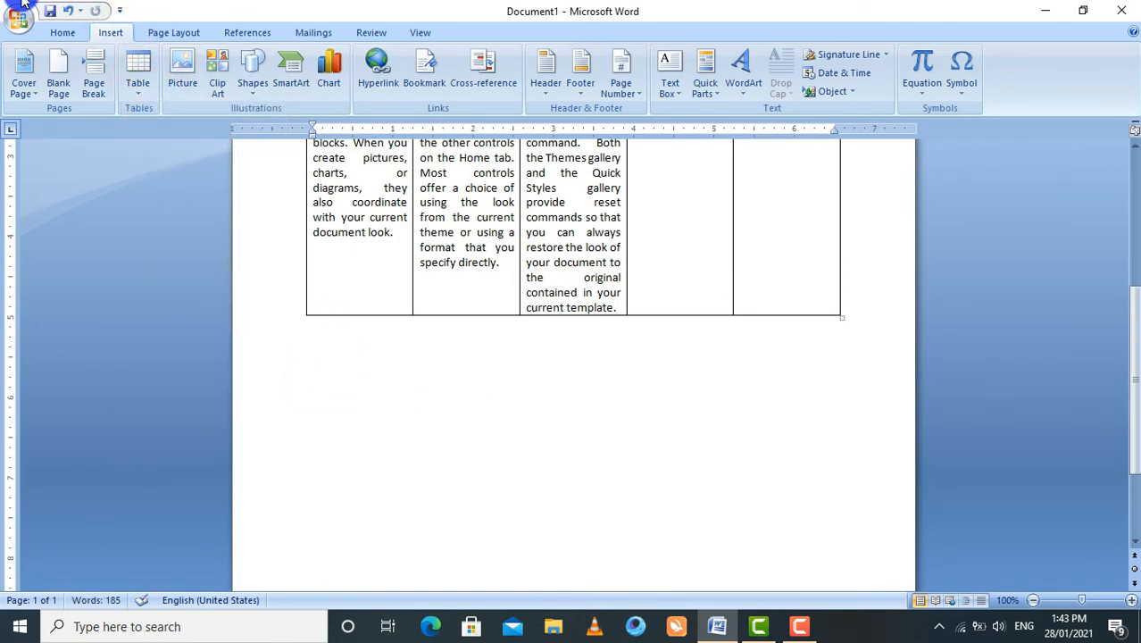
pyautogui.click(141, 76)
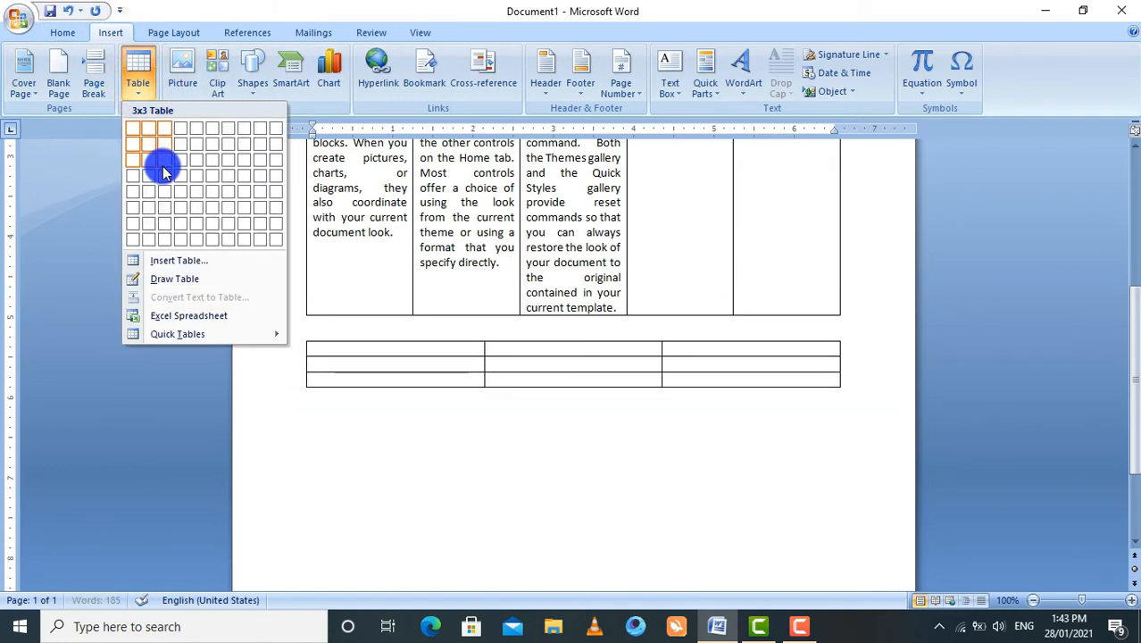
pyautogui.click(163, 172)
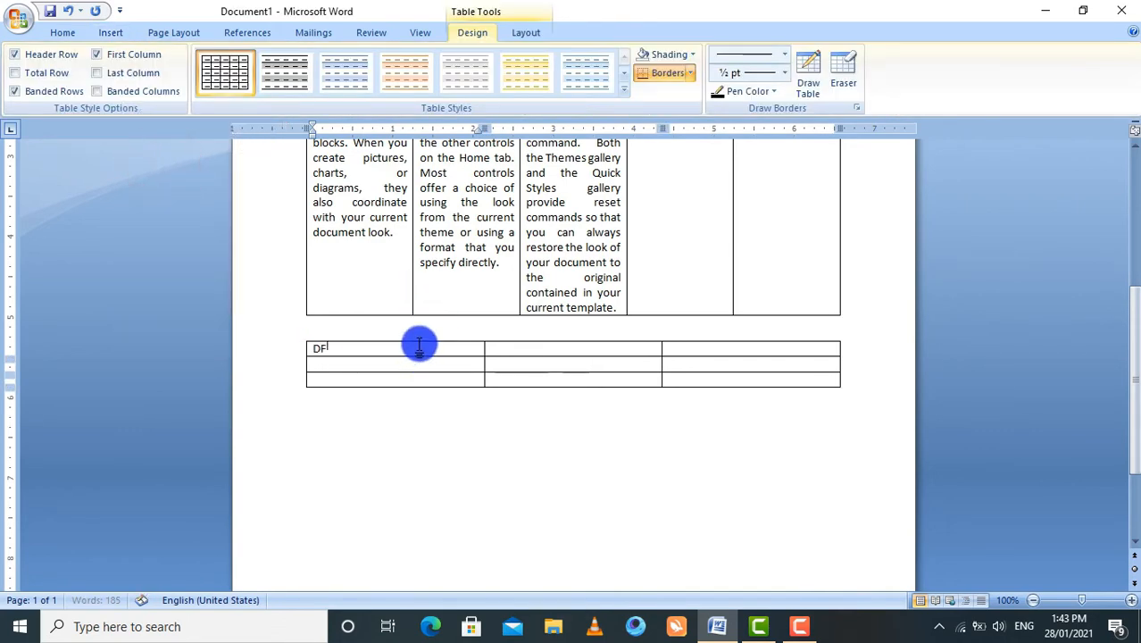
# Step: Enter "DFSDFDSFSDFSDF", "SDF", "SDF", a blank line and "SDF" on separate lines in the 3x3 table's first cell
pyautogui.write('DFSDFDSFSDFSDF')
pyautogui.press('Return')
pyautogui.write('SDF')
pyautogui.press('Return')
pyautogui.write('SDF')
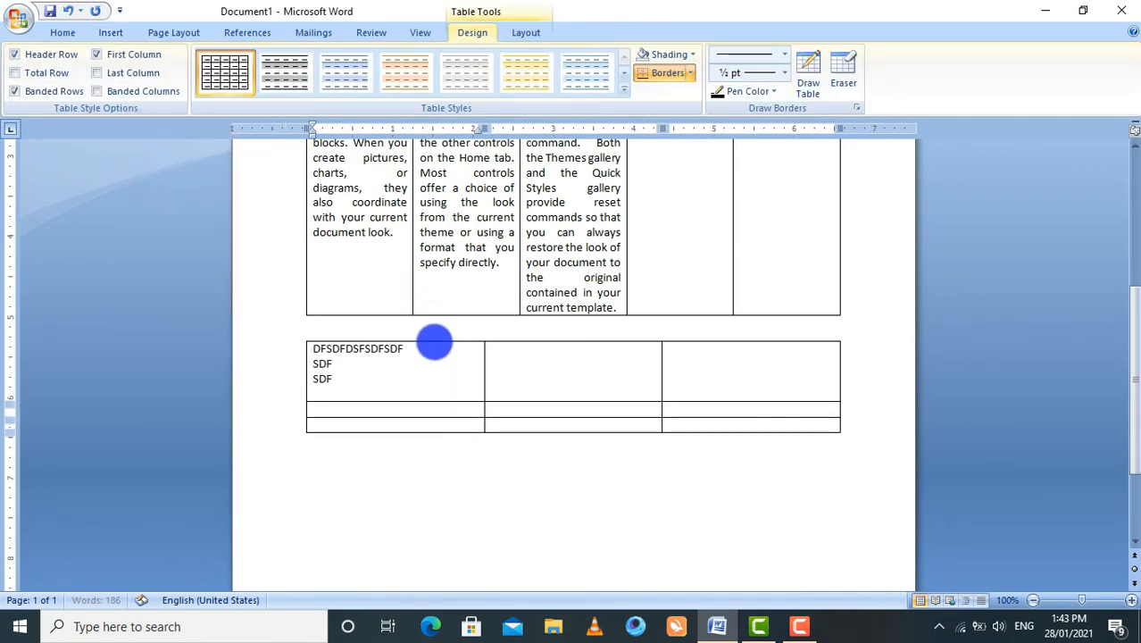
pyautogui.press('Return')
pyautogui.press('Return')
pyautogui.write('SDF')
# Step: Erase both the converted text table and the 3x3 table below it with the Eraser
pyautogui.scroll(6, 553, 331)
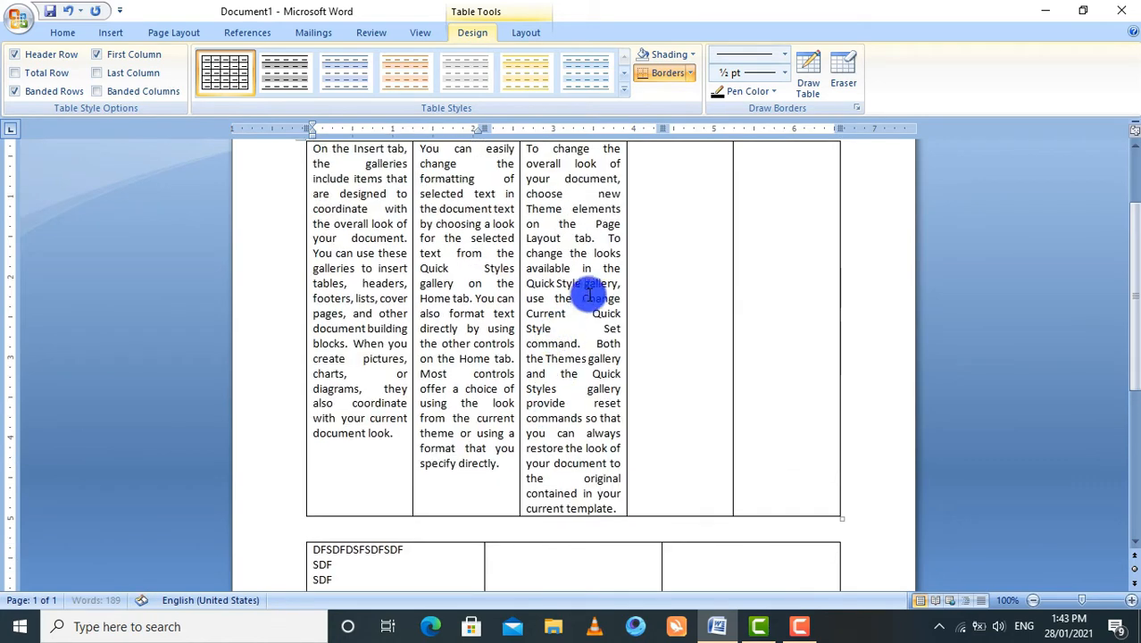
pyautogui.scroll(-3, 571, 339)
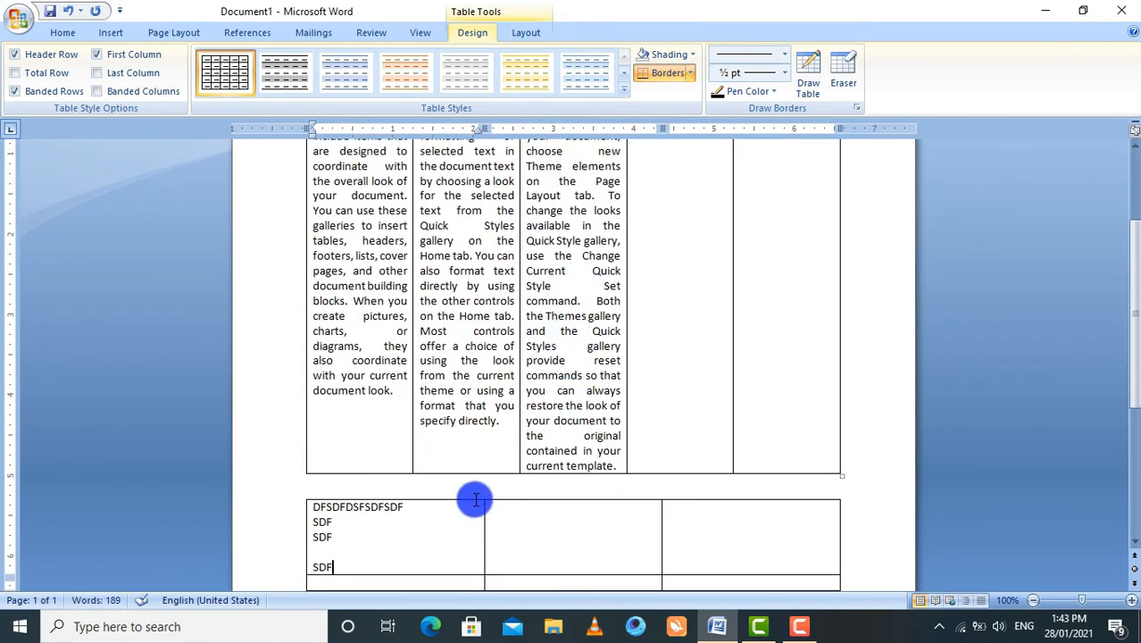
pyautogui.scroll(-5, 519, 407)
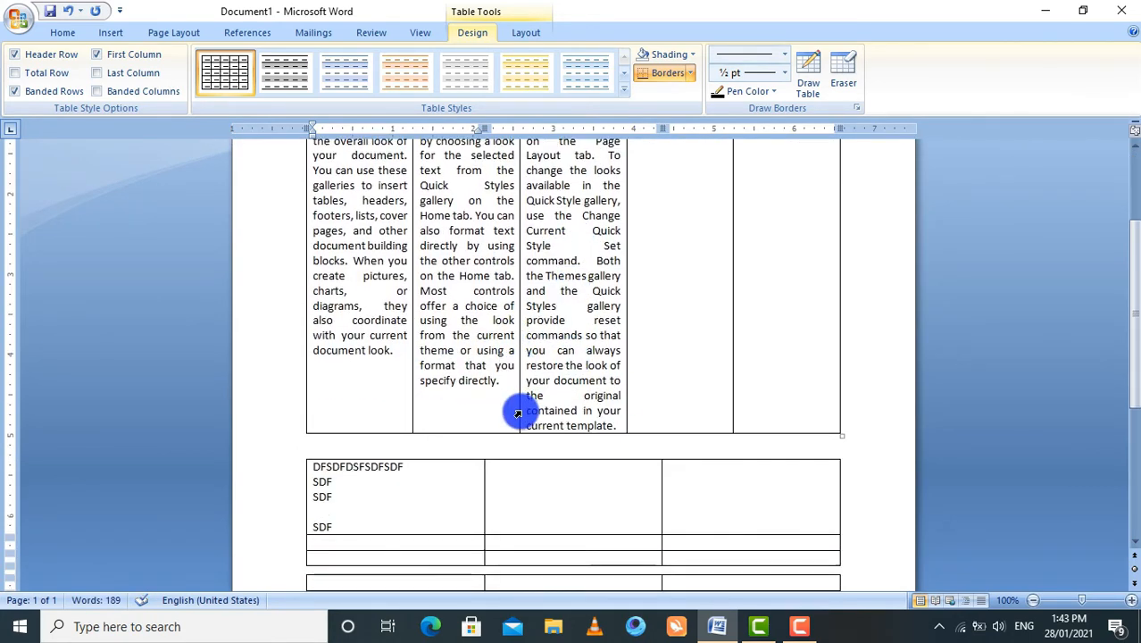
pyautogui.scroll(5, 521, 420)
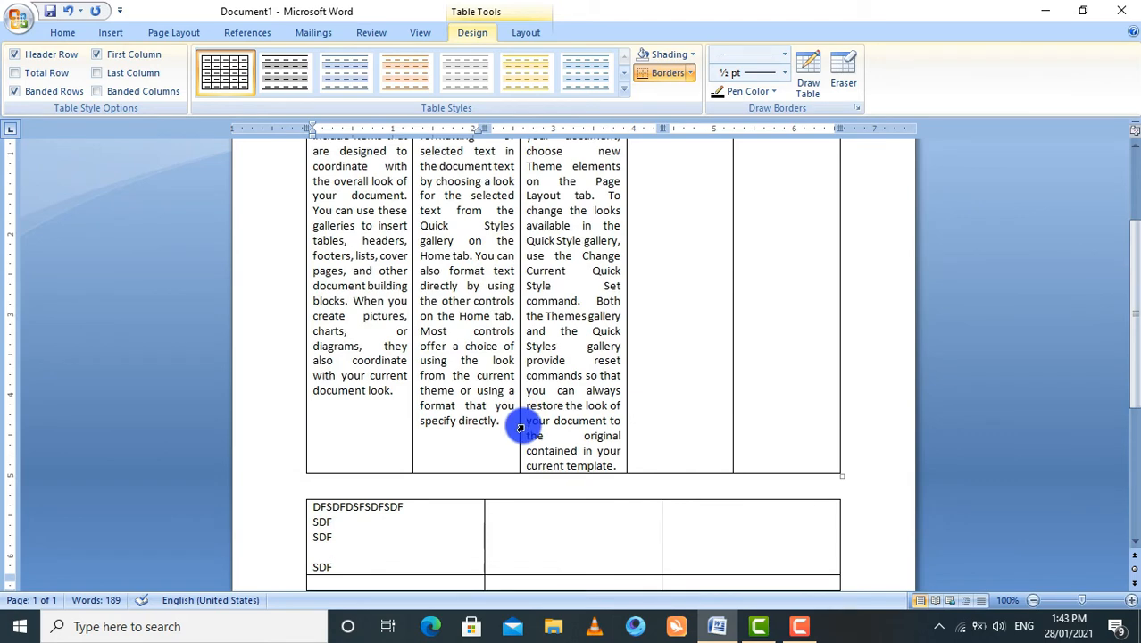
pyautogui.scroll(3, 519, 426)
pyautogui.click(843, 71)
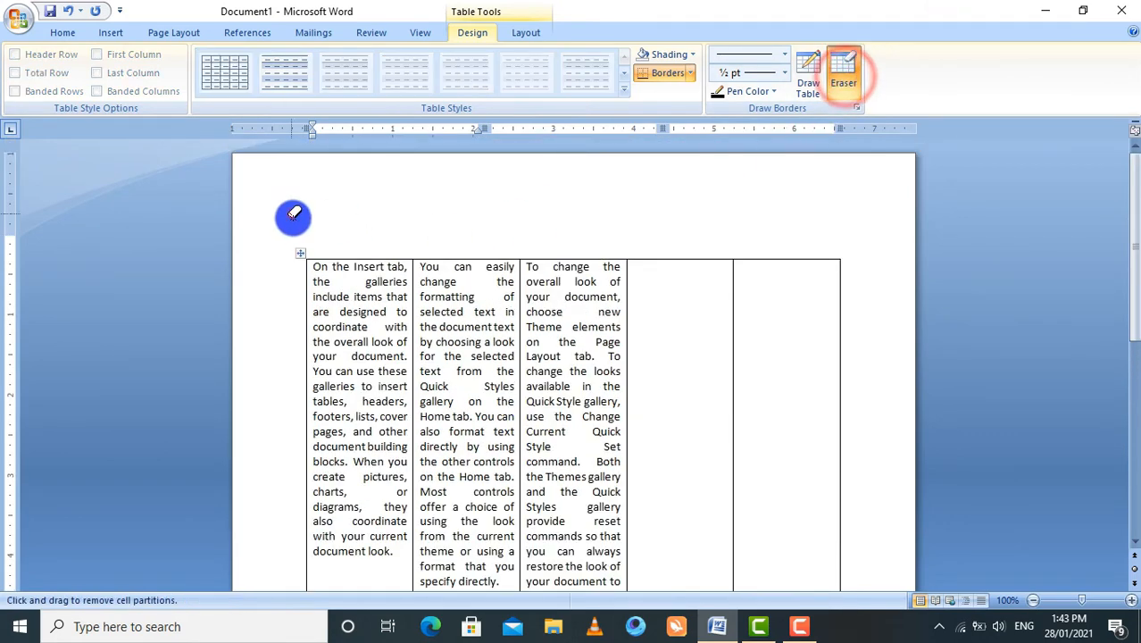
pyautogui.moveTo(293, 214)
pyautogui.mouseDown()
pyautogui.moveTo(734, 589)
pyautogui.moveTo(947, 580)
pyautogui.mouseUp()
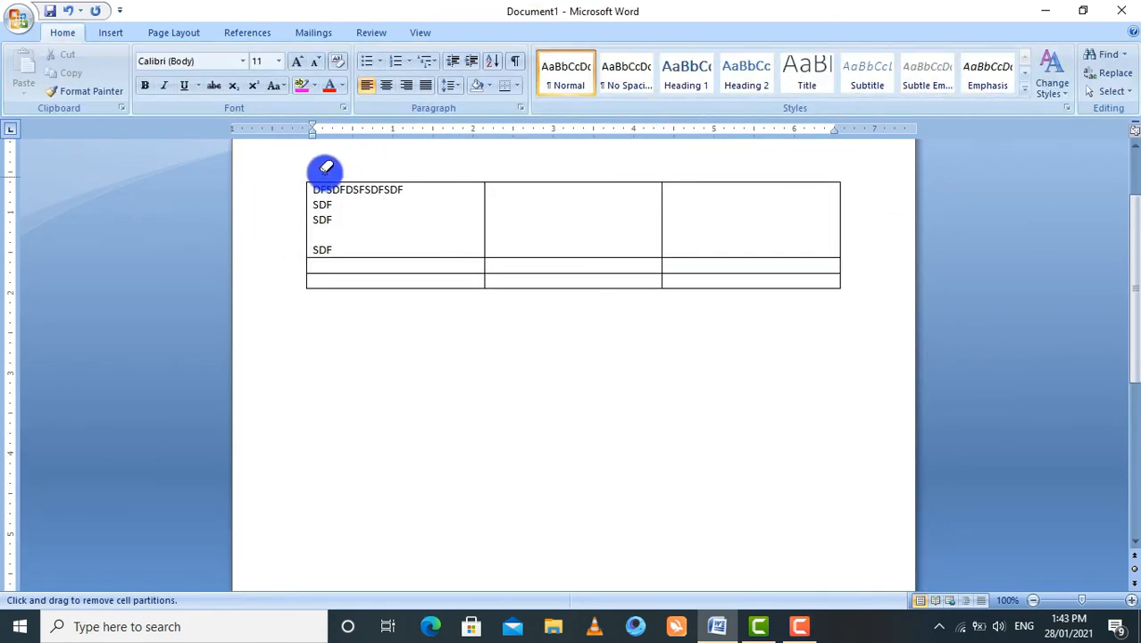
pyautogui.moveTo(300, 171)
pyautogui.mouseDown()
pyautogui.moveTo(588, 319)
pyautogui.moveTo(855, 397)
pyautogui.mouseUp()
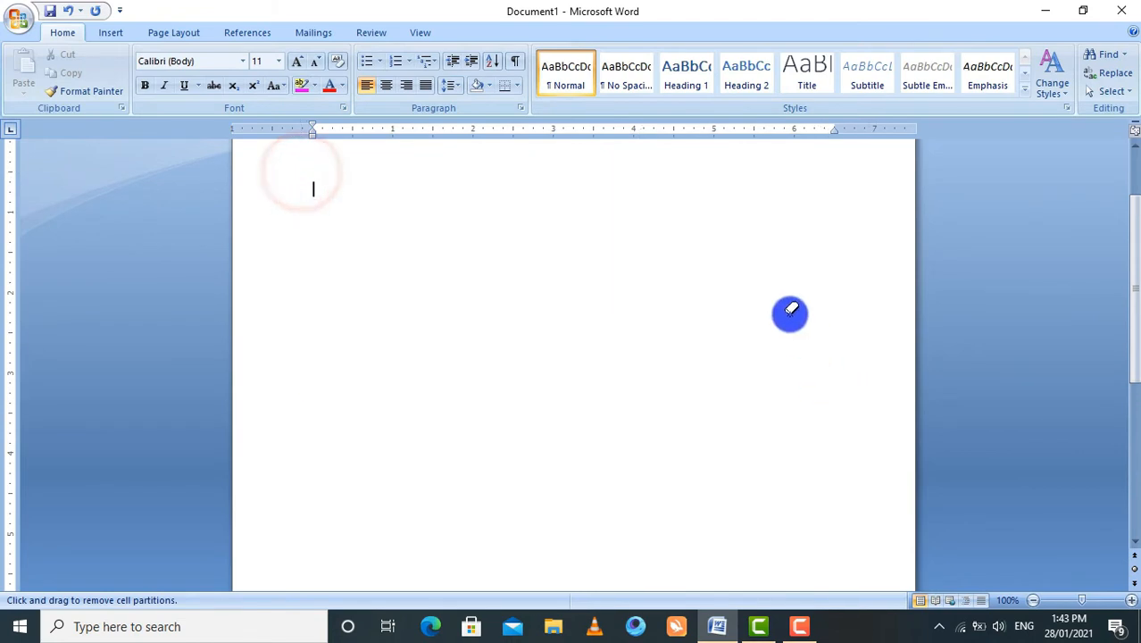
# Step: Insert a table with 4 columns and 2 rows on the emptied page
pyautogui.click(393, 191)
pyautogui.click(110, 32)
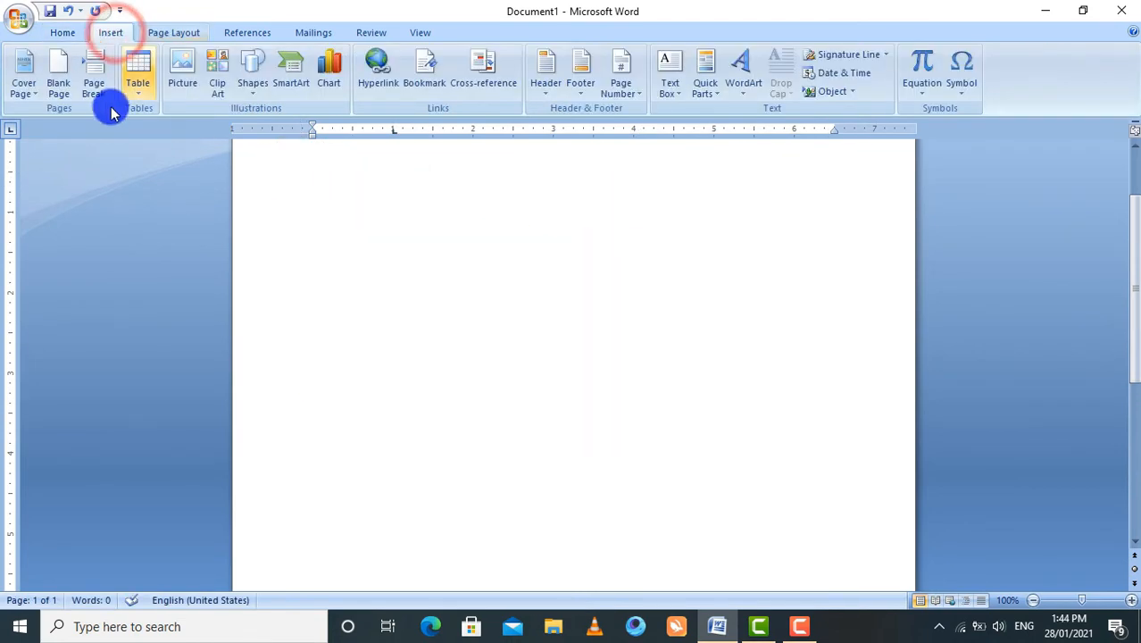
pyautogui.click(138, 76)
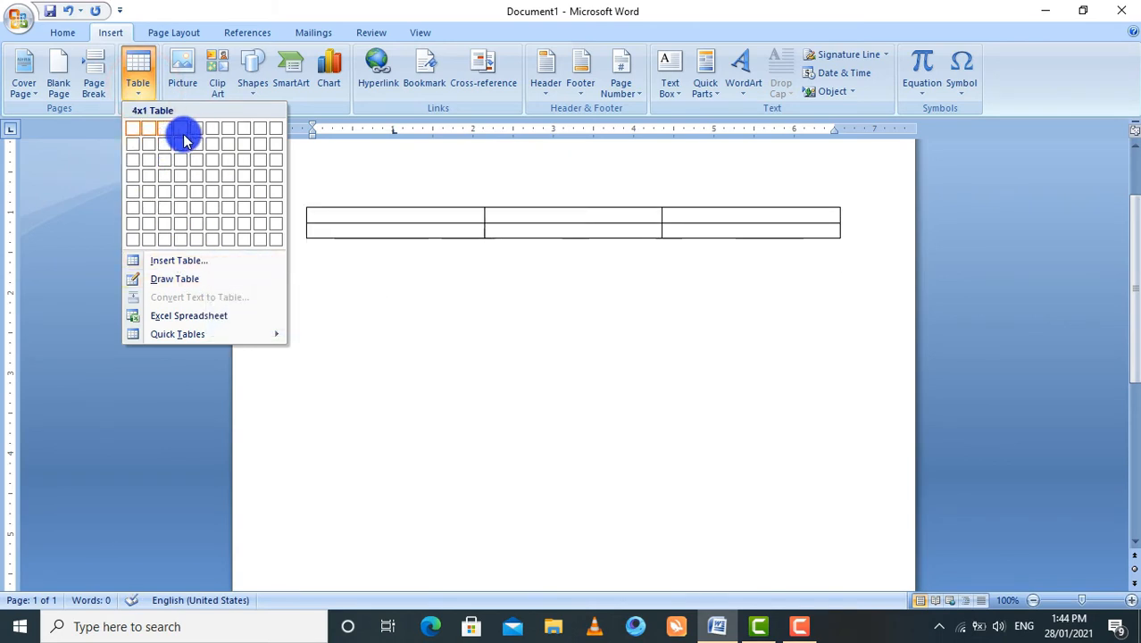
pyautogui.click(181, 156)
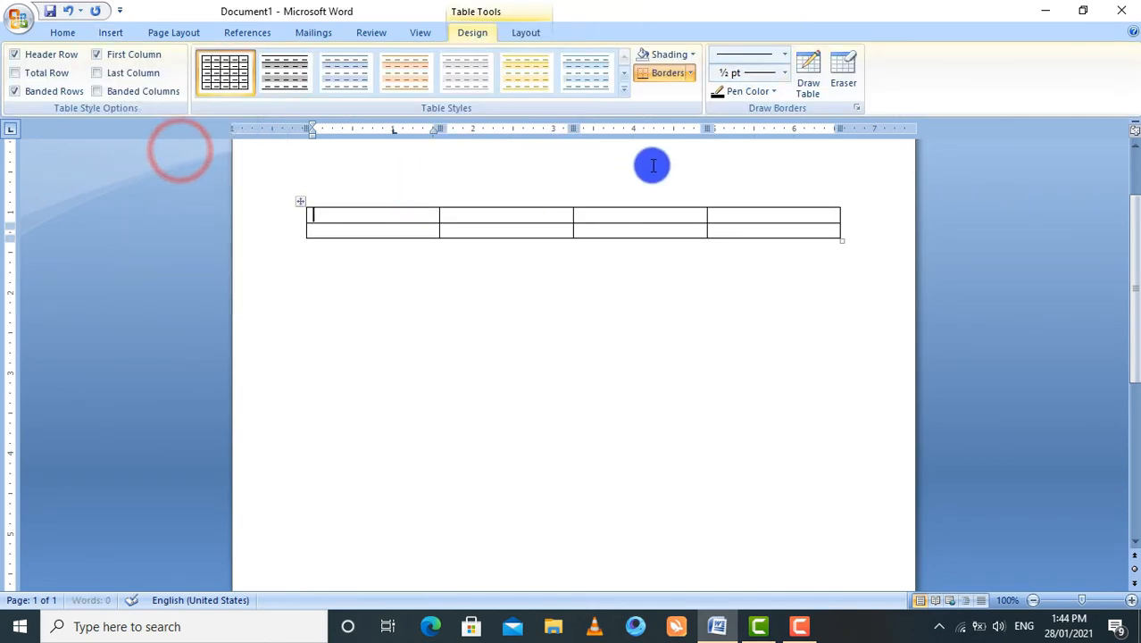
# Step: Split the second, third and fourth columns of the four-column table by drawing vertical lines through both rows with Draw Table
pyautogui.click(116, 32)
pyautogui.click(138, 98)
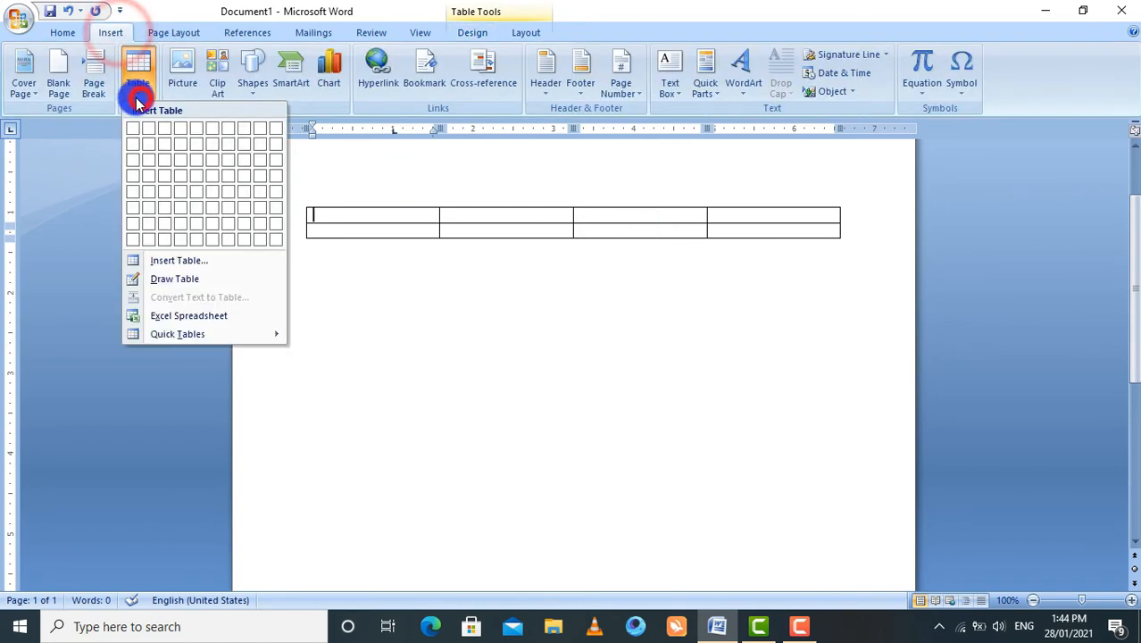
pyautogui.click(179, 277)
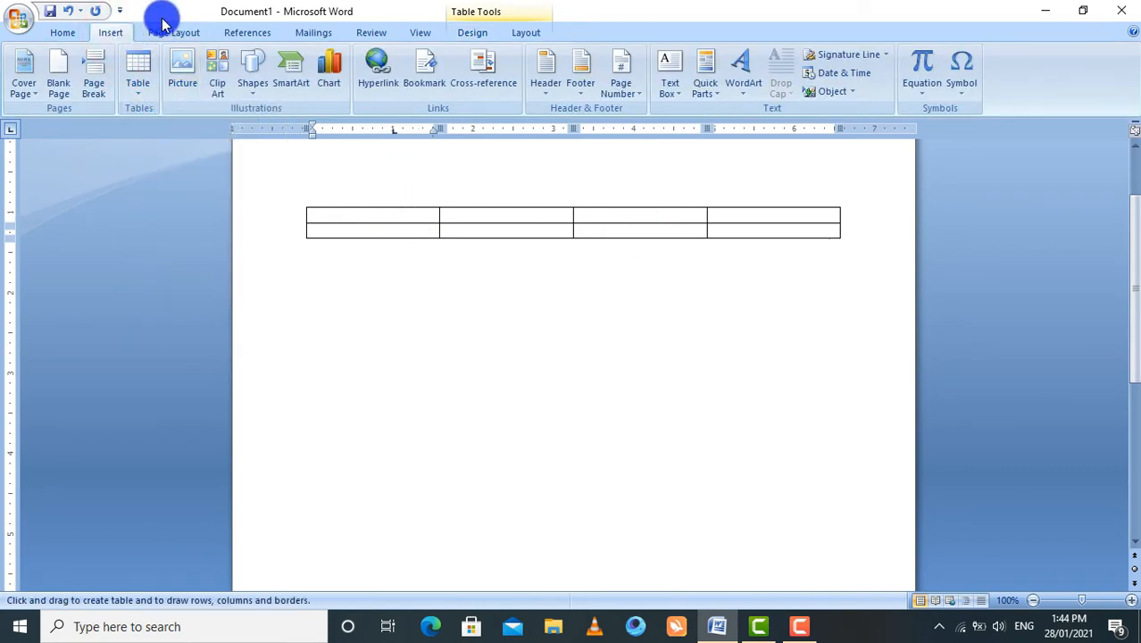
pyautogui.click(483, 36)
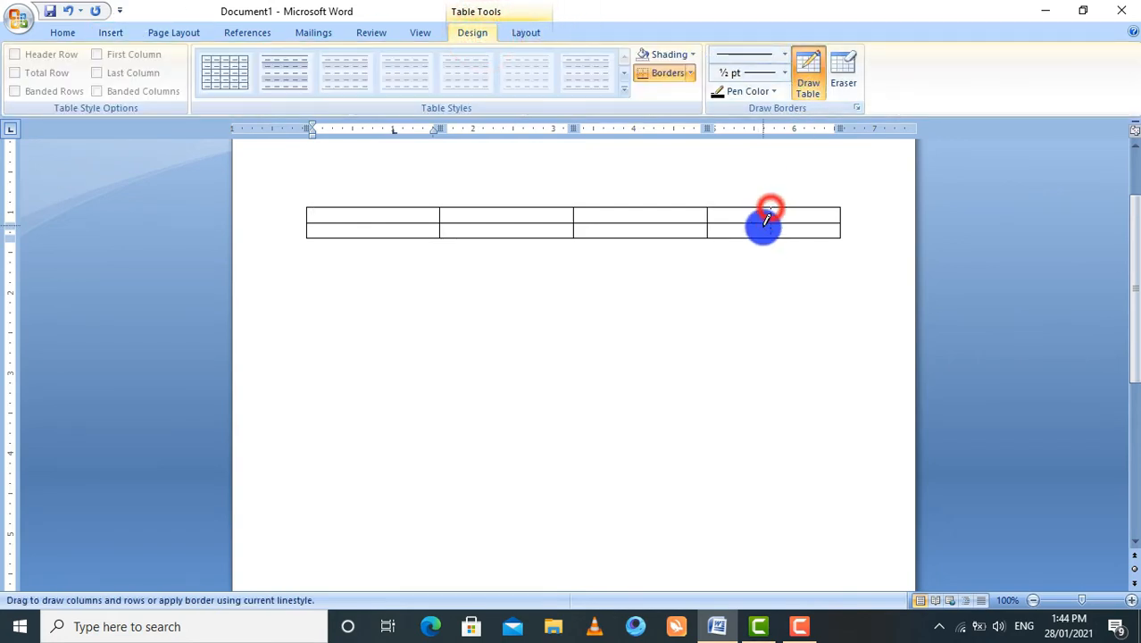
pyautogui.moveTo(770, 209); pyautogui.dragTo(769, 238)
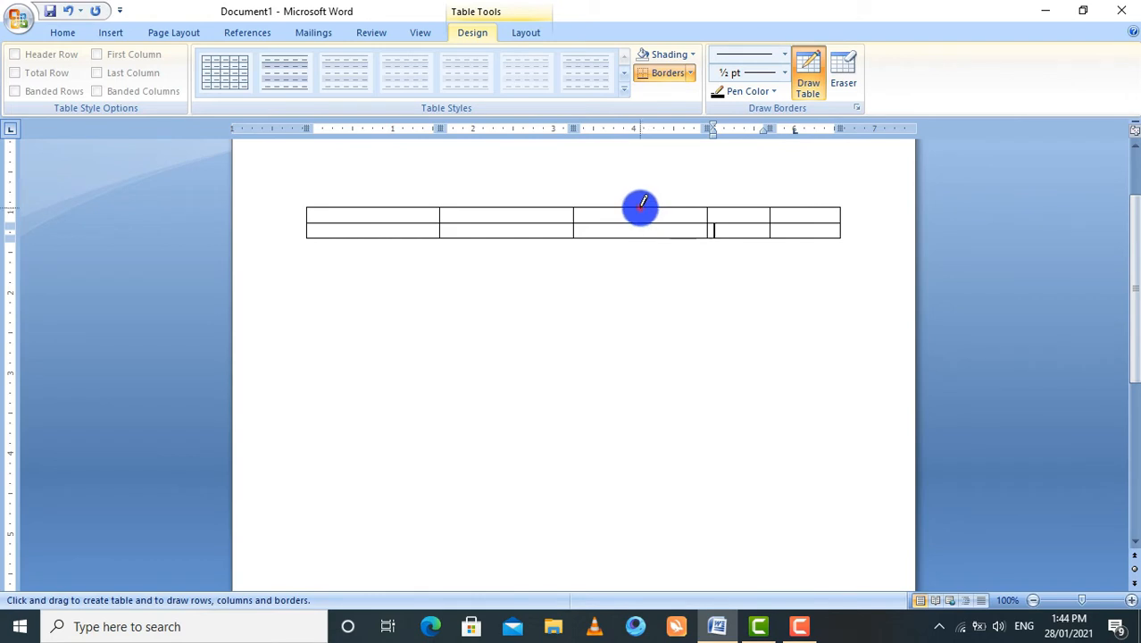
pyautogui.moveTo(640, 207); pyautogui.dragTo(636, 239)
pyautogui.moveTo(496, 208); pyautogui.dragTo(501, 240)
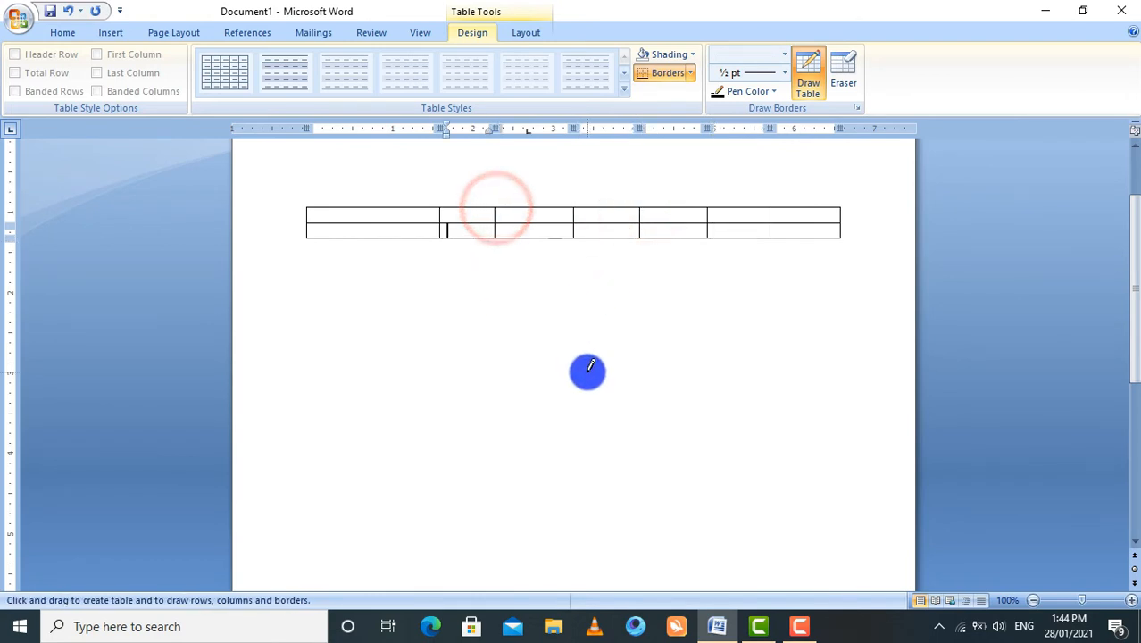
# Step: Erase the horizontal line between the rows in the table's last two columns, and then the entire table, with the Eraser
pyautogui.click(844, 63)
pyautogui.moveTo(810, 219); pyautogui.dragTo(810, 225)
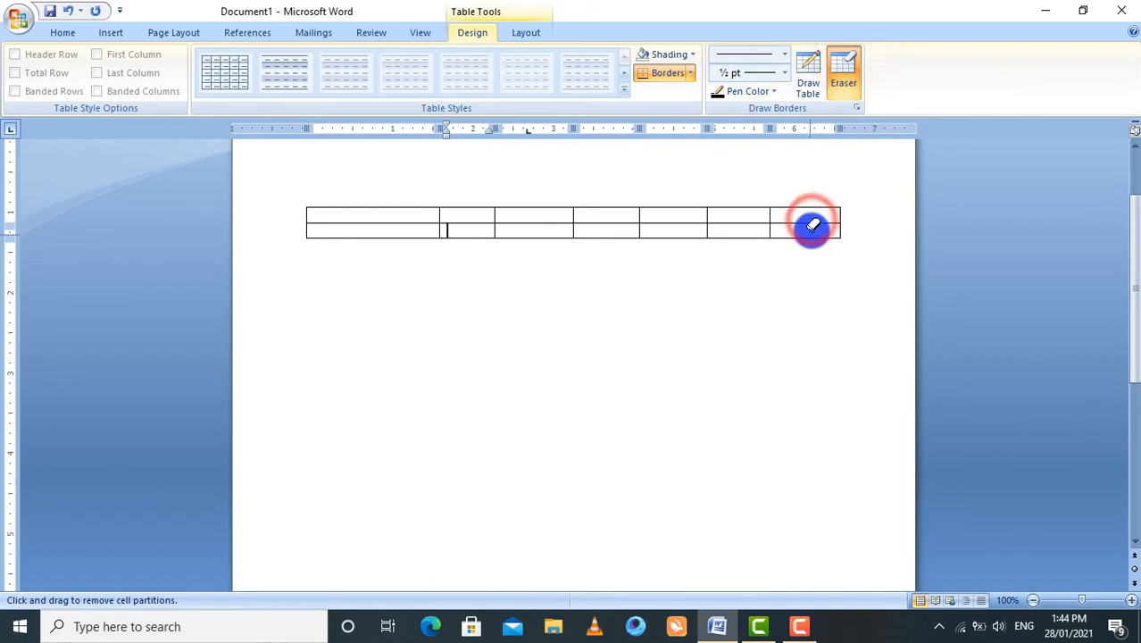
pyautogui.click(812, 223)
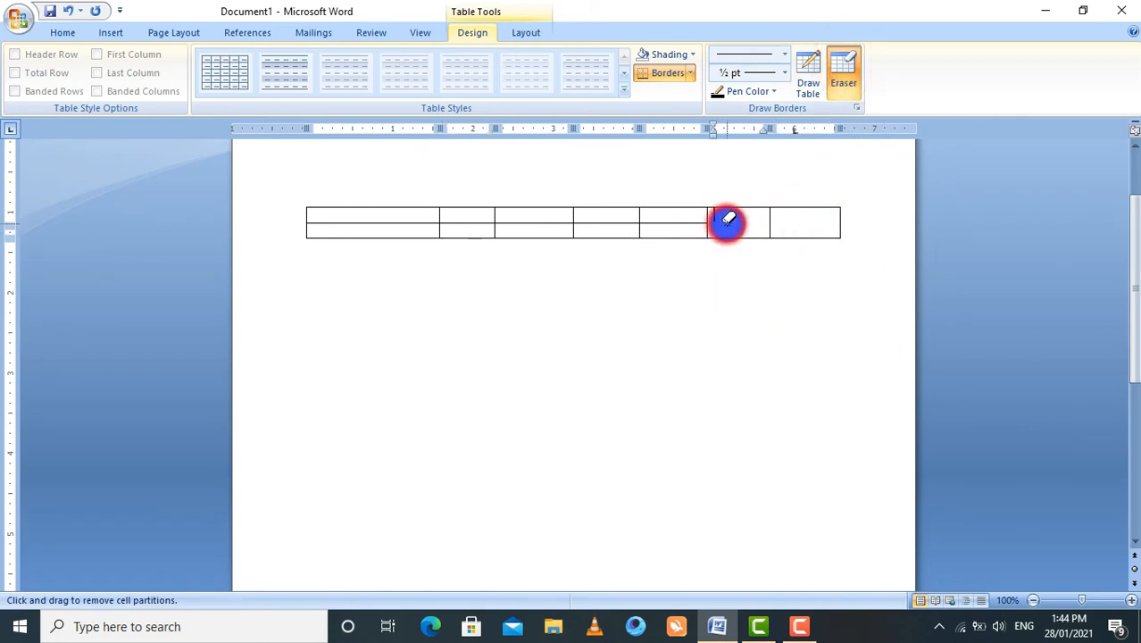
pyautogui.click(729, 219)
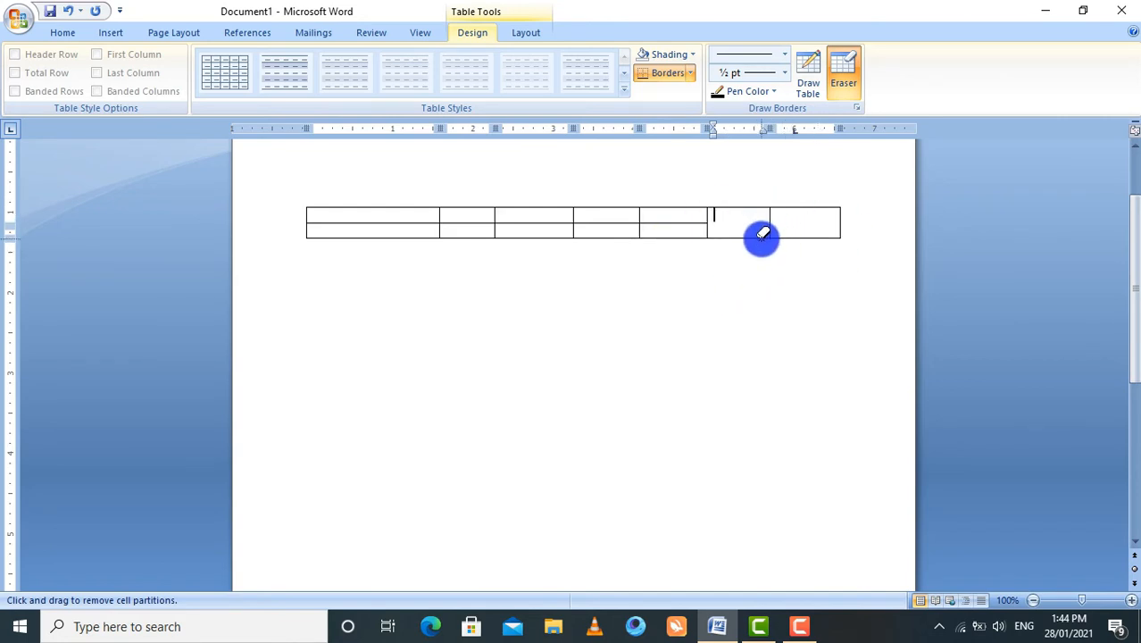
pyautogui.moveTo(853, 175)
pyautogui.mouseDown()
pyautogui.moveTo(409, 383)
pyautogui.moveTo(256, 415)
pyautogui.mouseUp()
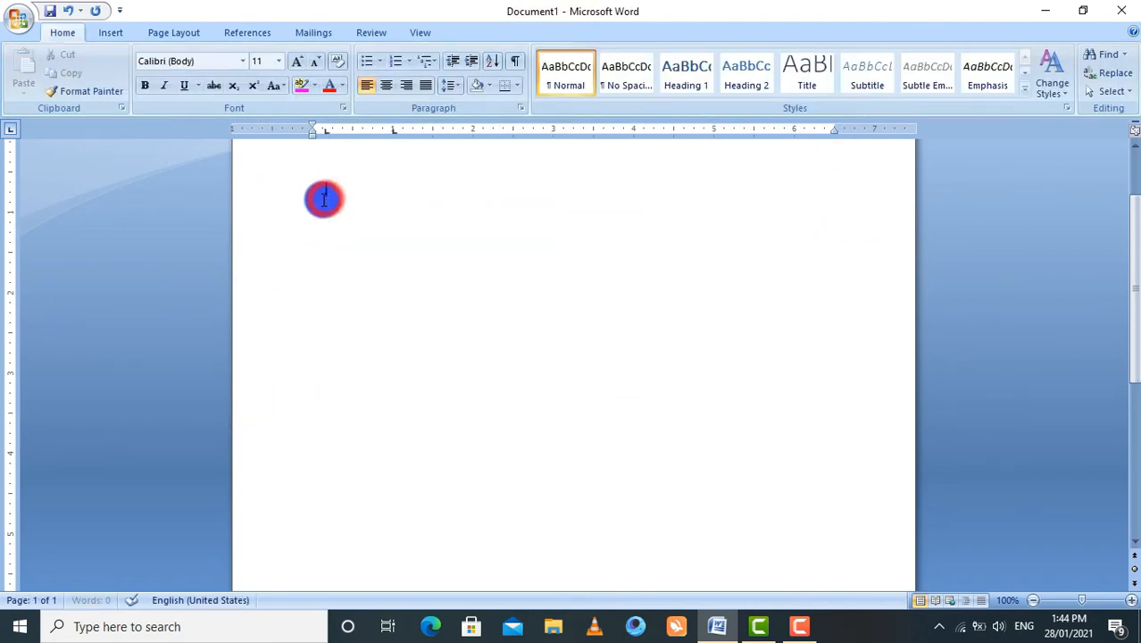
# Step: Insert an embedded Excel spreadsheet on the emptied page
pyautogui.click(113, 32)
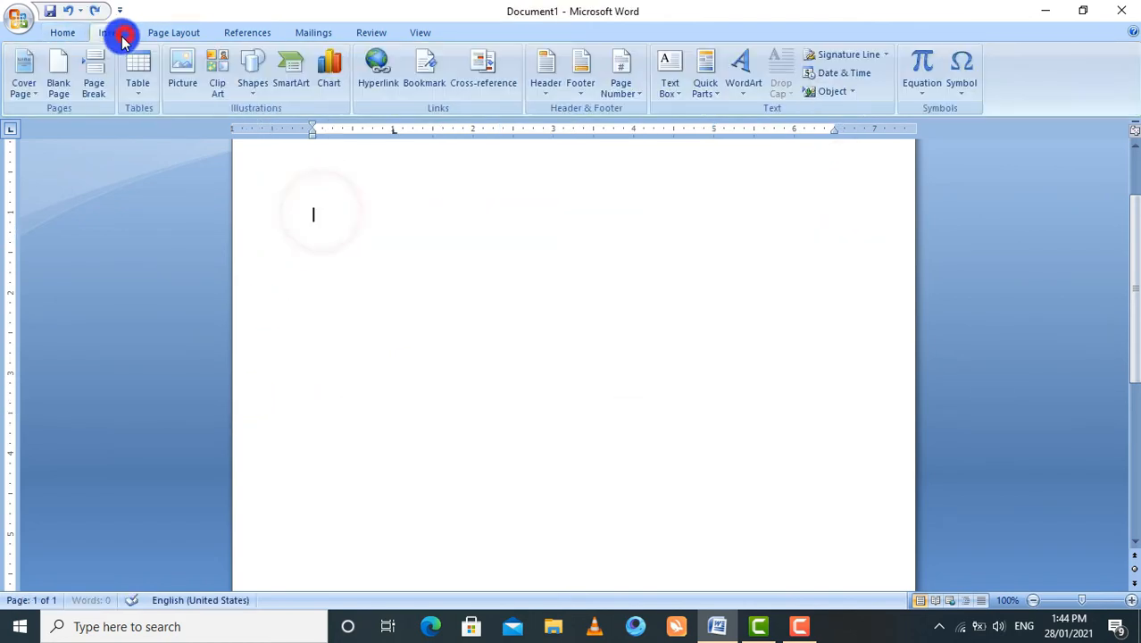
pyautogui.click(139, 99)
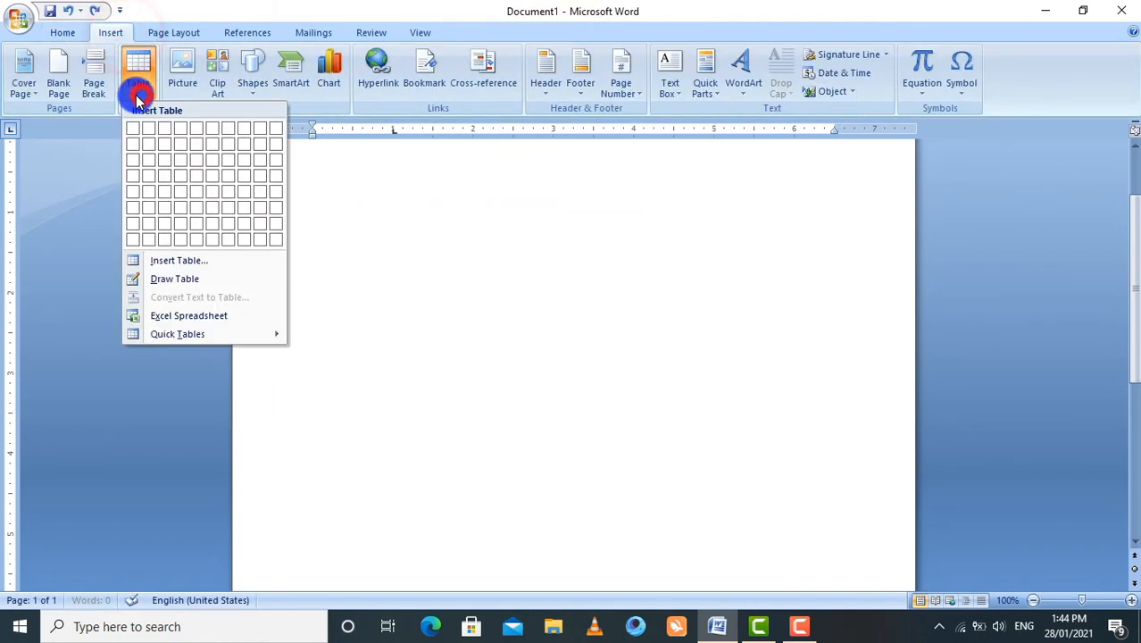
pyautogui.click(222, 319)
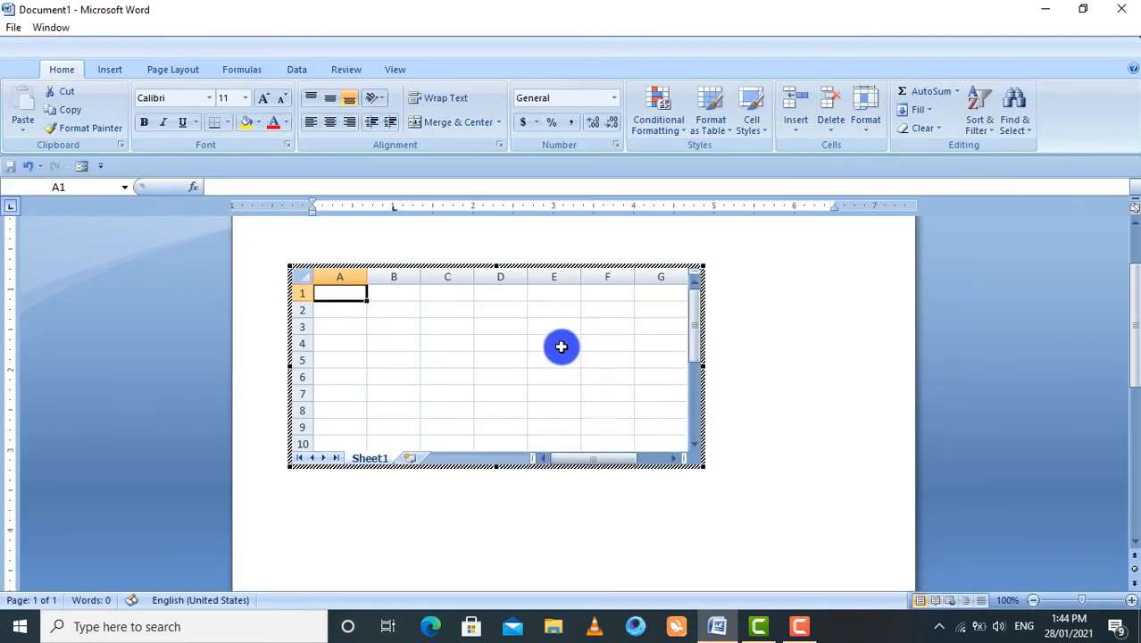
pyautogui.click(424, 370)
pyautogui.click(615, 370)
# Step: Enter 4 in cell B4, 5 in C4 and the formula =B4*C4 in D4 of the embedded spreadsheet
pyautogui.click(393, 343)
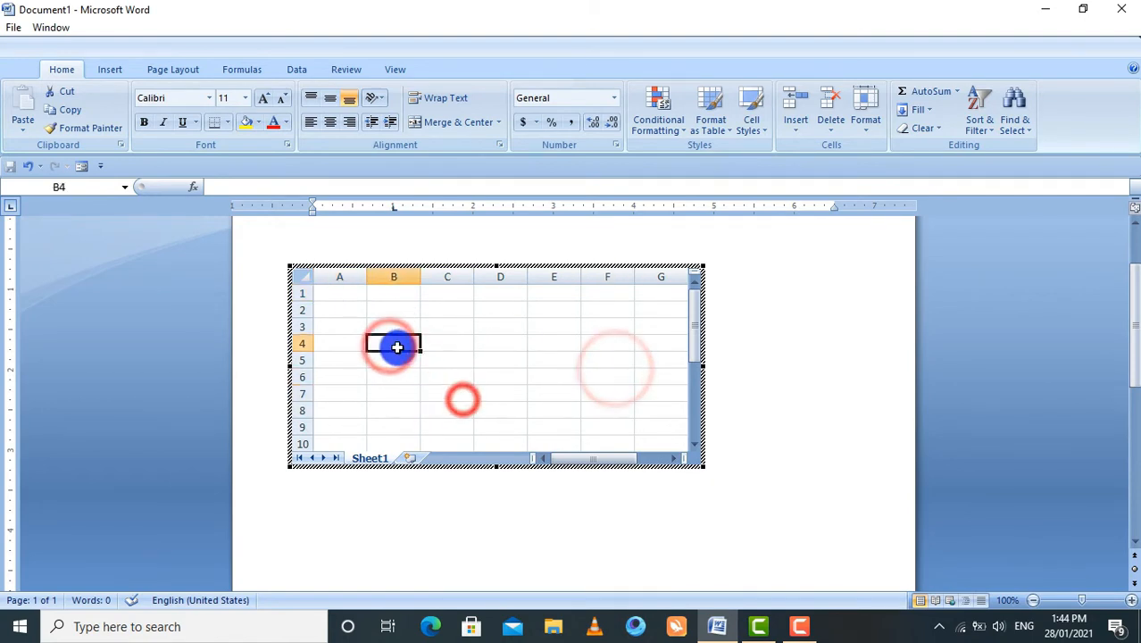
pyautogui.write('4')
pyautogui.press('Tab')
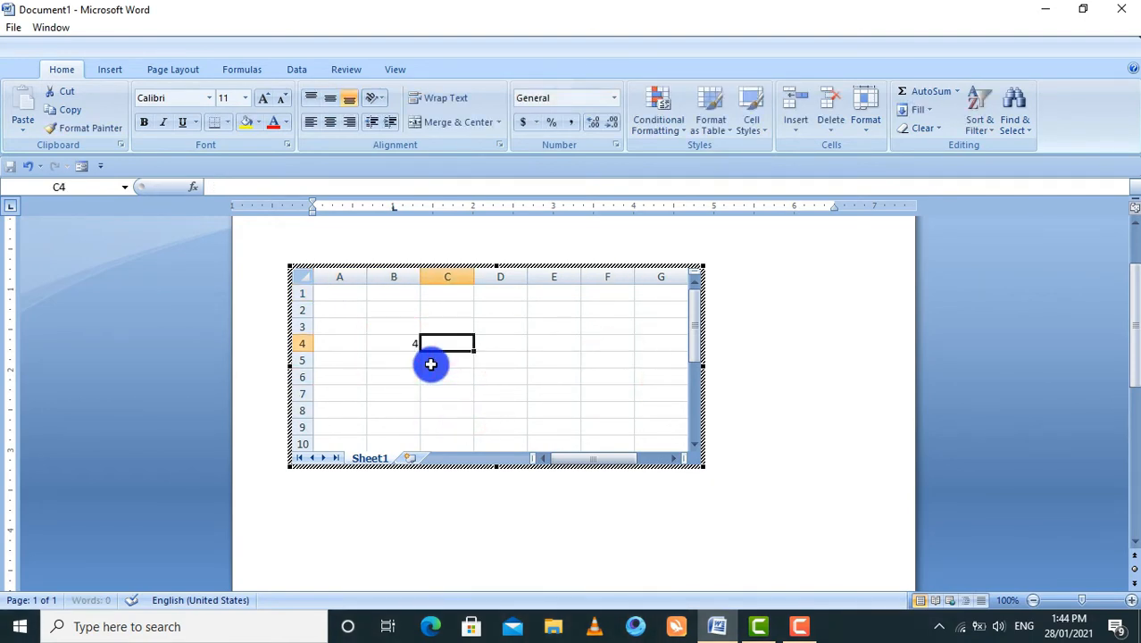
pyautogui.write('5')
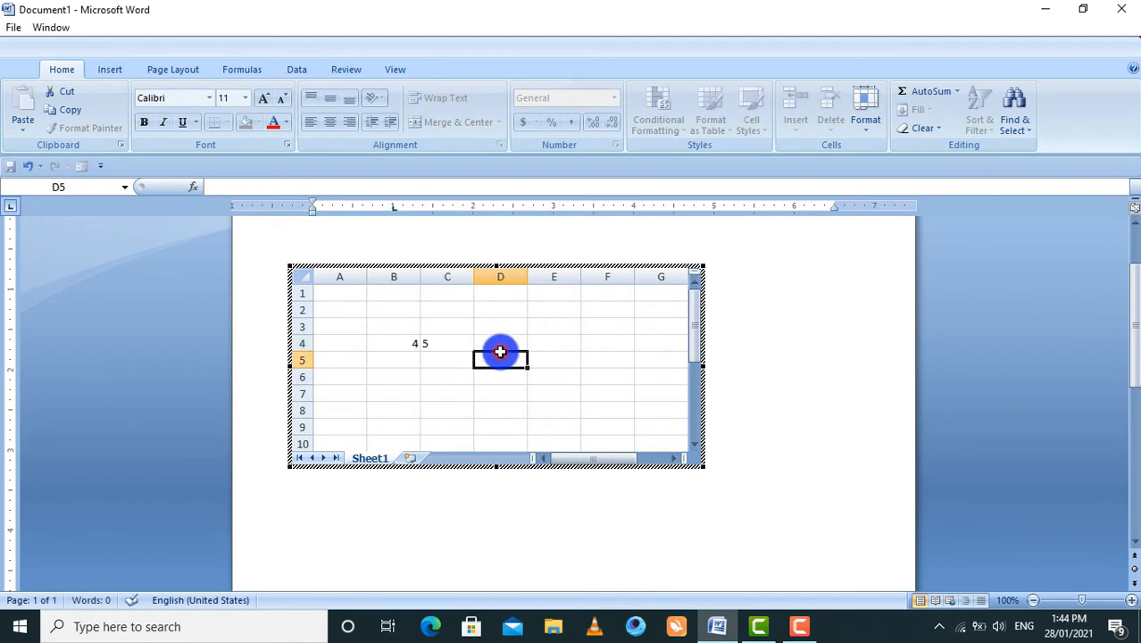
pyautogui.click(499, 347)
pyautogui.write('=B4')
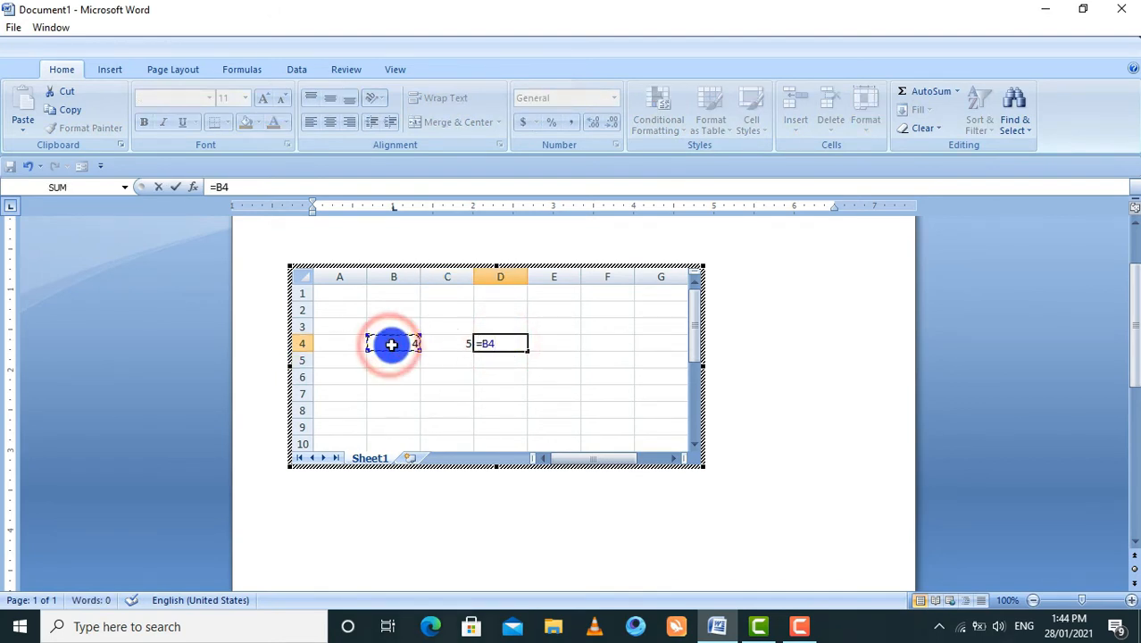
pyautogui.write('*')
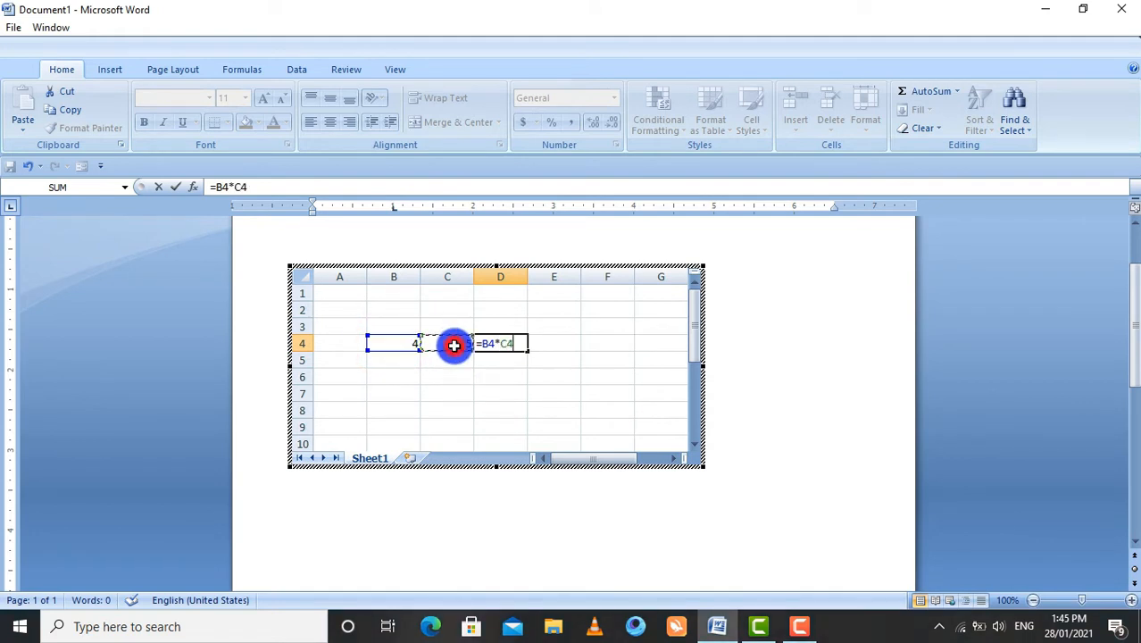
pyautogui.press('Return')
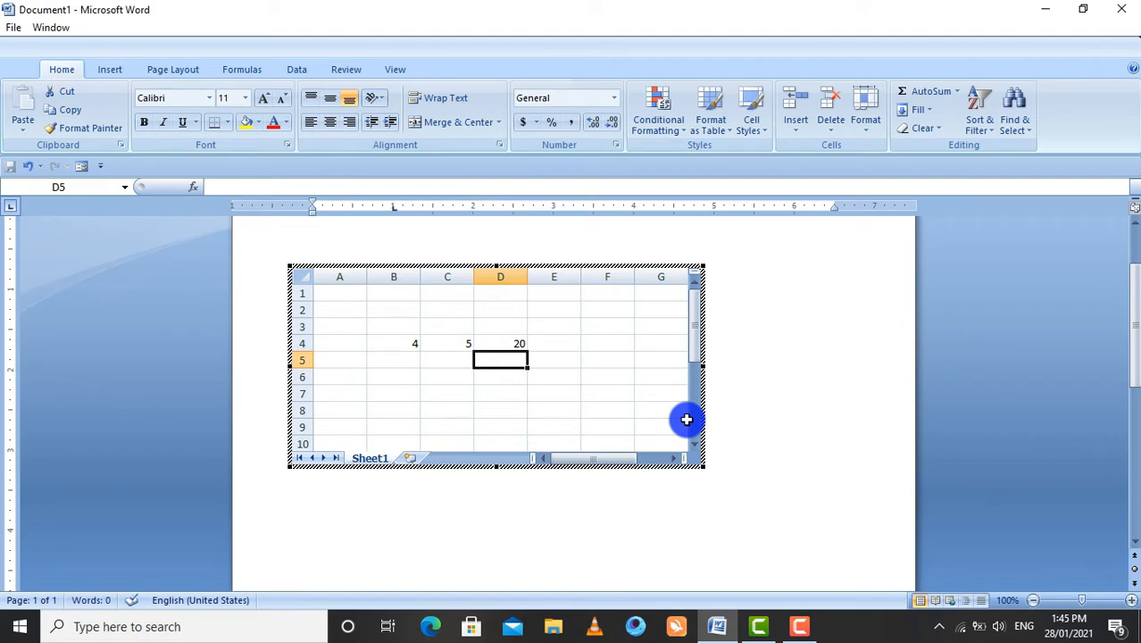
# Step: Undo the spreadsheet entries and insertion as well as the latest table erasures
pyautogui.hotkey('ctrl', 'z')
pyautogui.hotkey('ctrl', 'z')
pyautogui.hotkey('ctrl', 'z')
pyautogui.hotkey('ctrl', 'z')
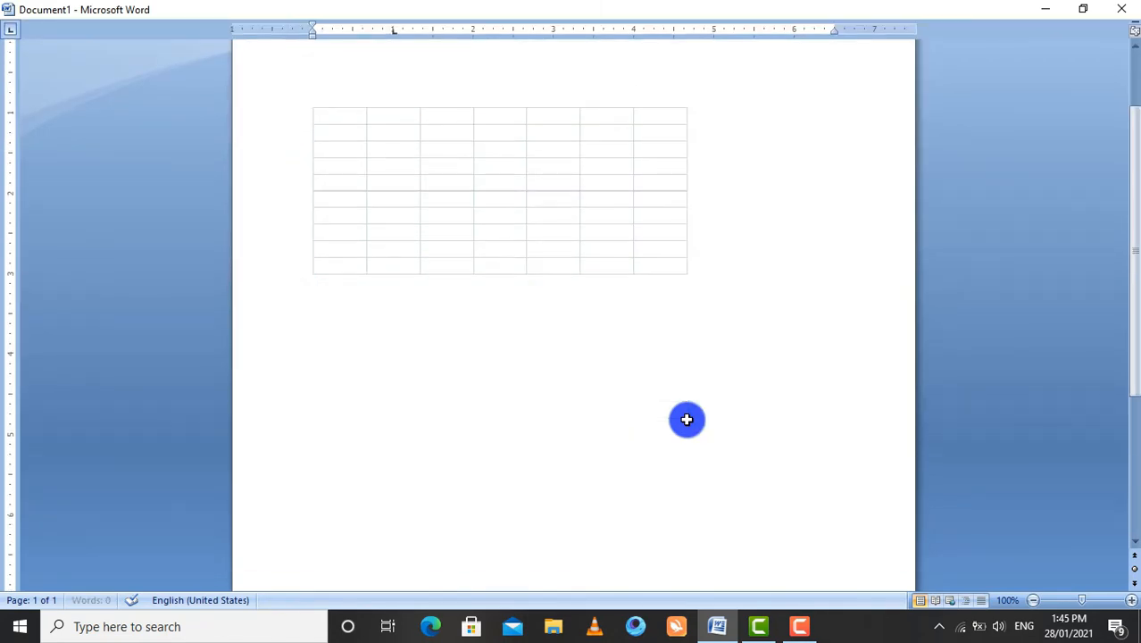
pyautogui.hotkey('ctrl', 'z')
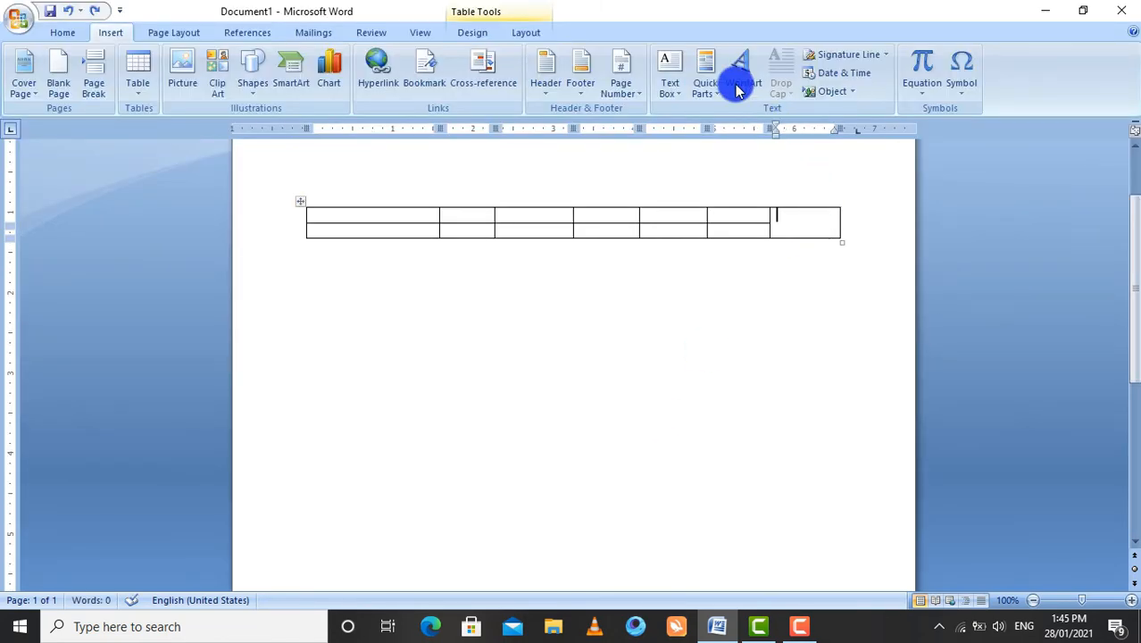
# Step: Erase the whole restored table from the page with the Eraser
pyautogui.click(472, 33)
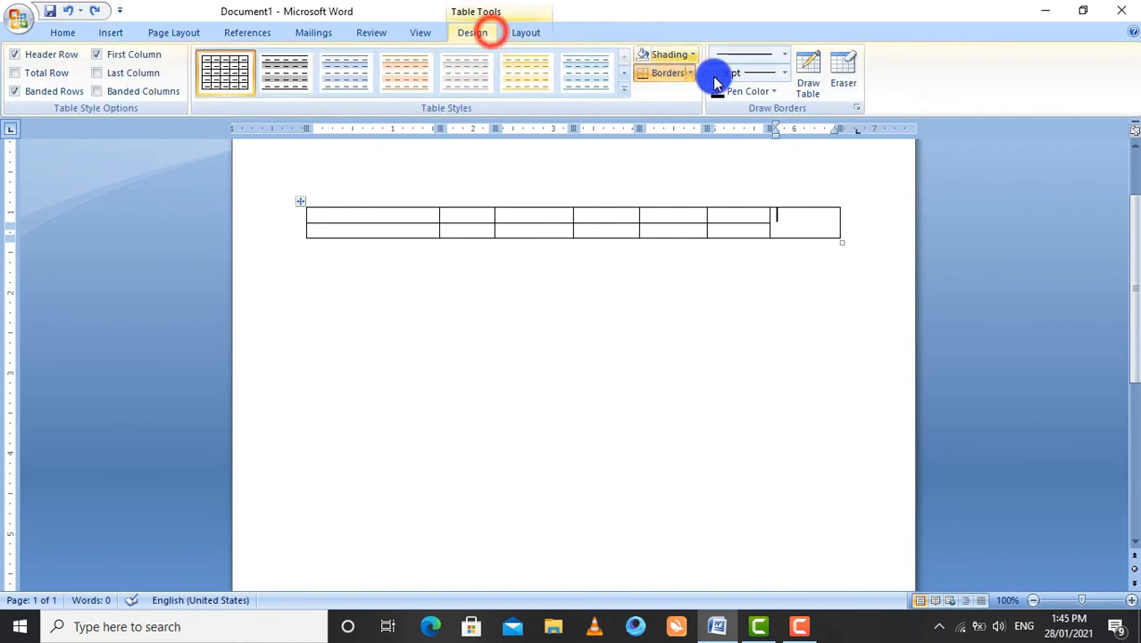
pyautogui.click(842, 69)
pyautogui.moveTo(884, 165)
pyautogui.mouseDown()
pyautogui.moveTo(537, 377)
pyautogui.moveTo(242, 450)
pyautogui.mouseUp()
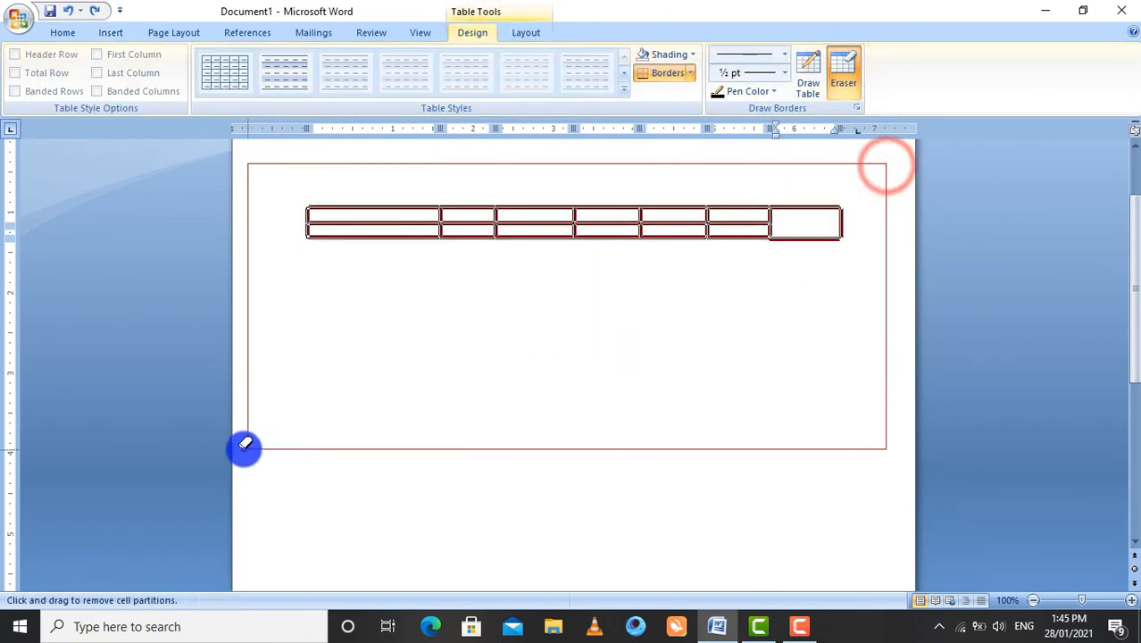
# Step: Insert the built-in Calendar 2 quick table on the emptied page
pyautogui.click(112, 36)
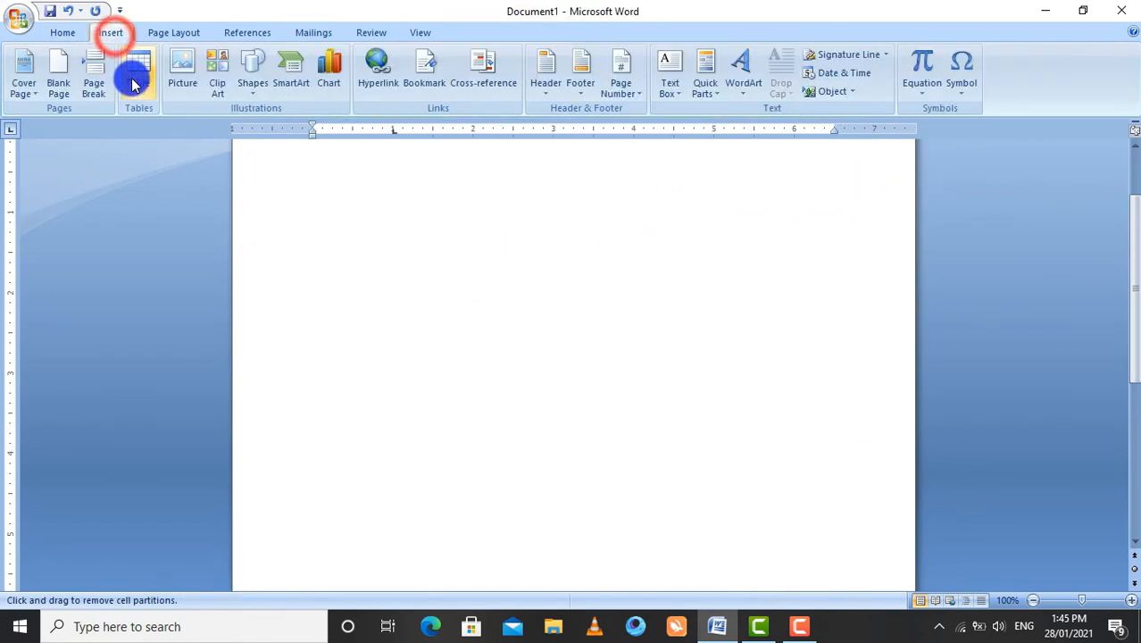
pyautogui.click(137, 85)
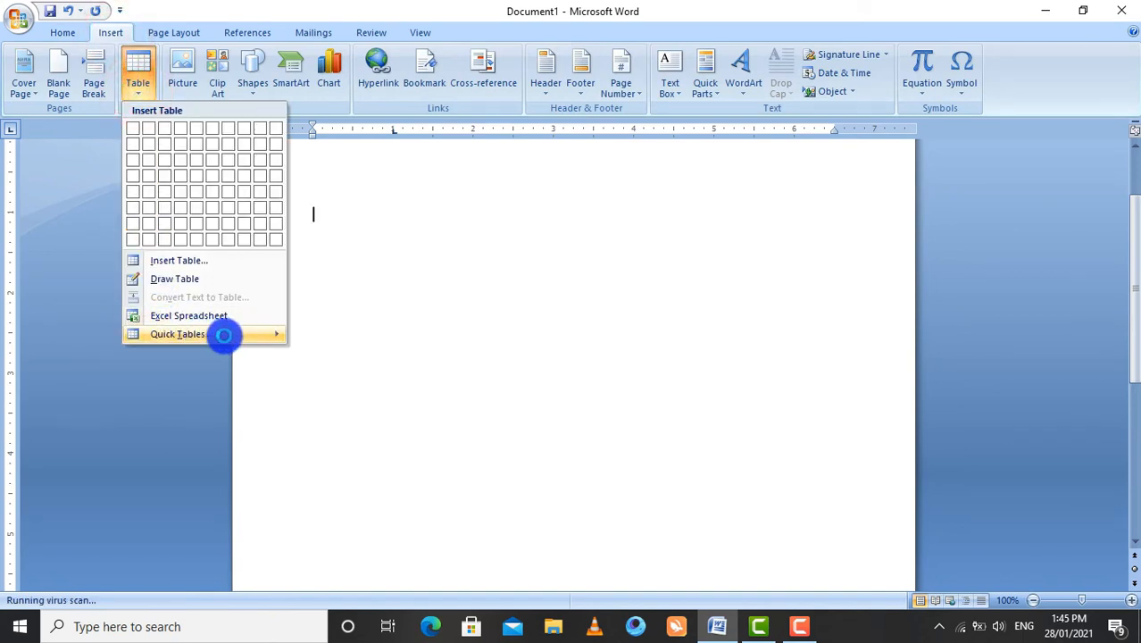
pyautogui.click(239, 334)
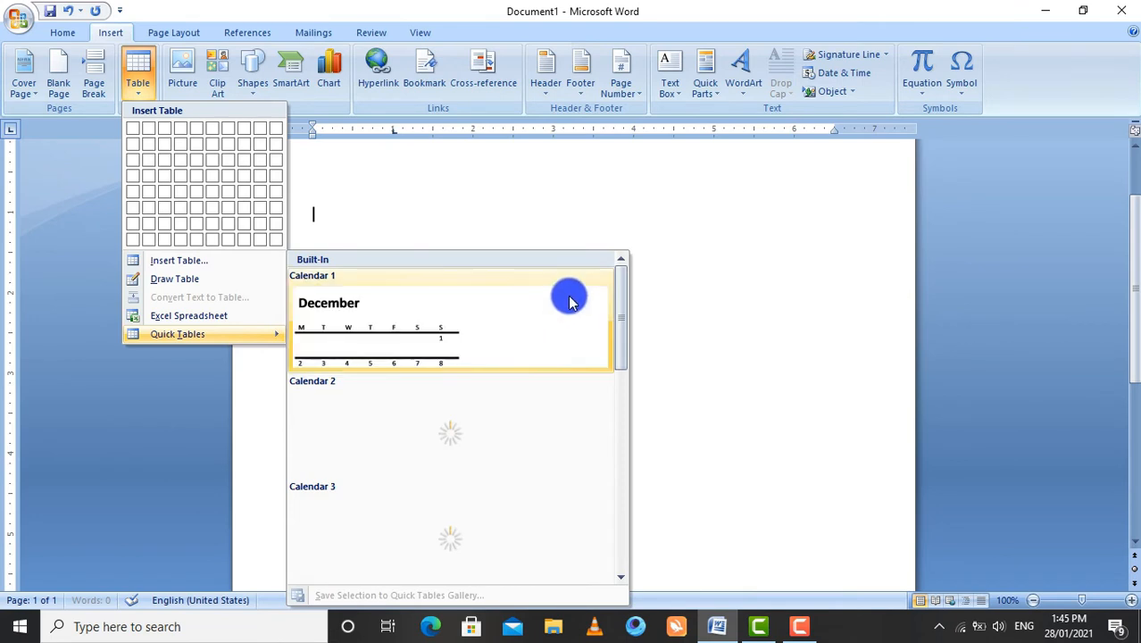
pyautogui.moveTo(625, 319); pyautogui.dragTo(625, 518)
pyautogui.moveTo(625, 568); pyautogui.dragTo(642, 313)
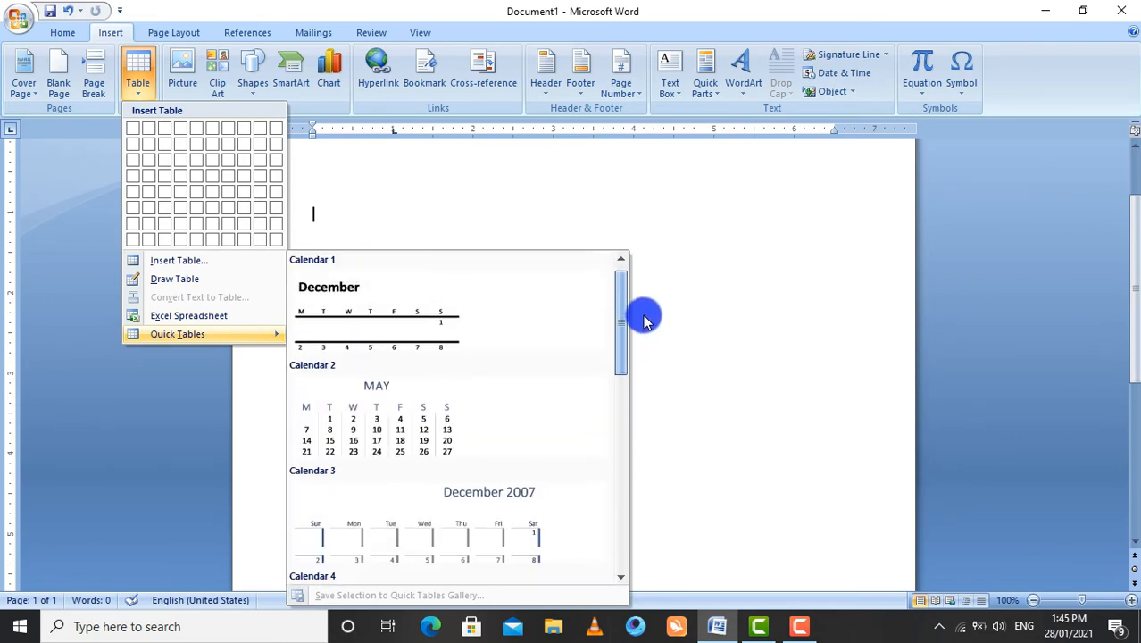
pyautogui.click(396, 433)
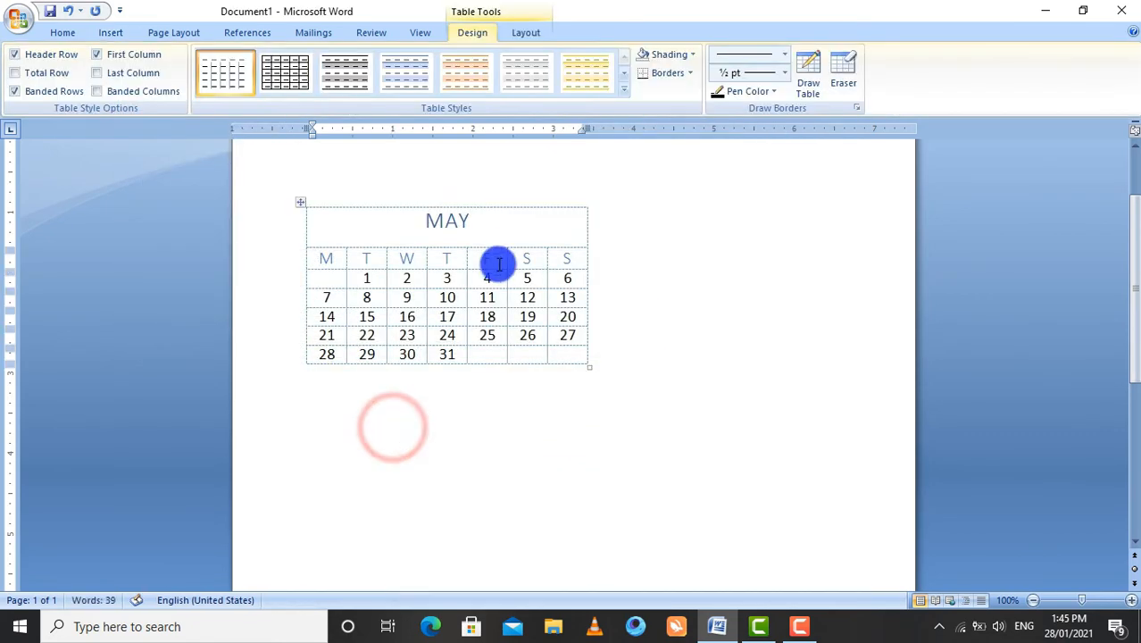
# Step: Replace the calendar's month heading with JAN and erase the whole calendar table with the Eraser
pyautogui.moveTo(432, 223); pyautogui.dragTo(432, 223)
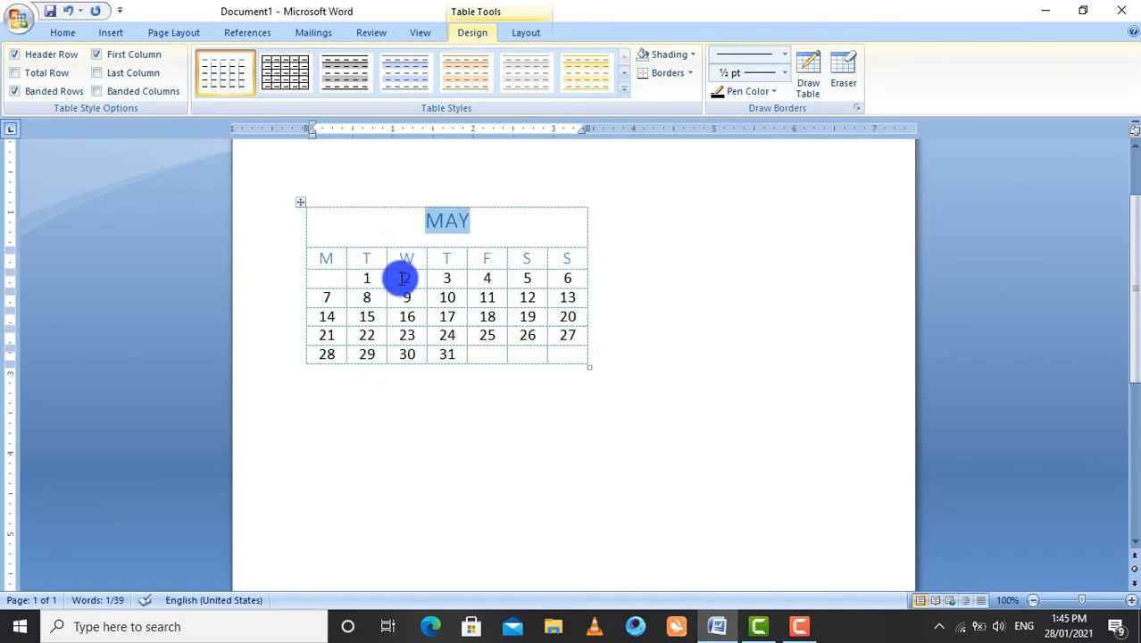
pyautogui.doubleClick(368, 279)
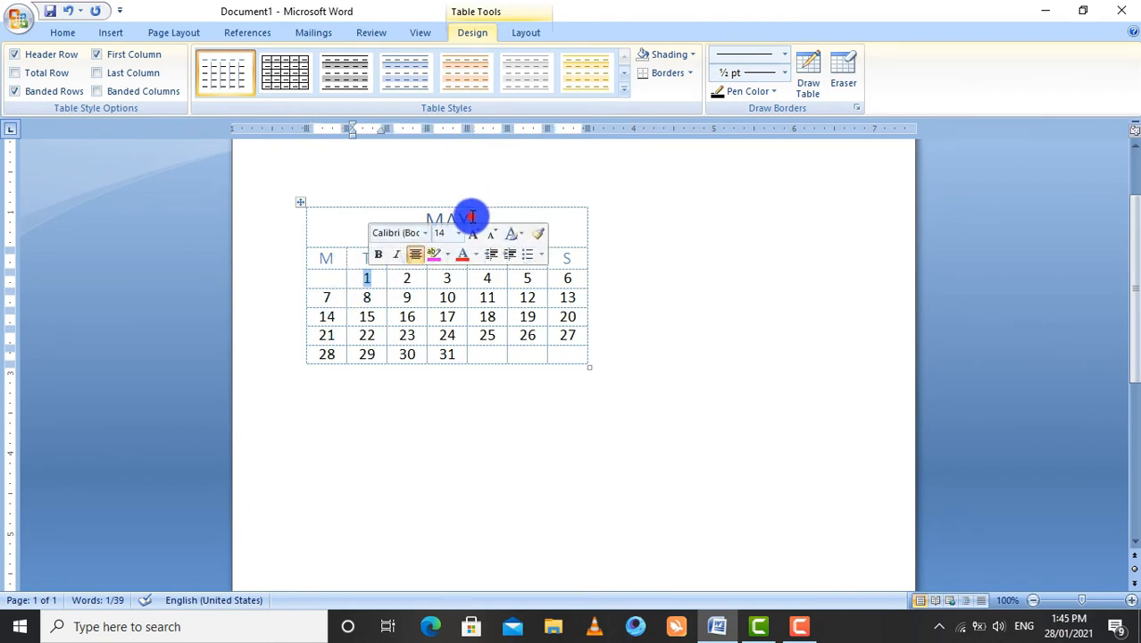
pyautogui.moveTo(471, 216); pyautogui.dragTo(419, 219)
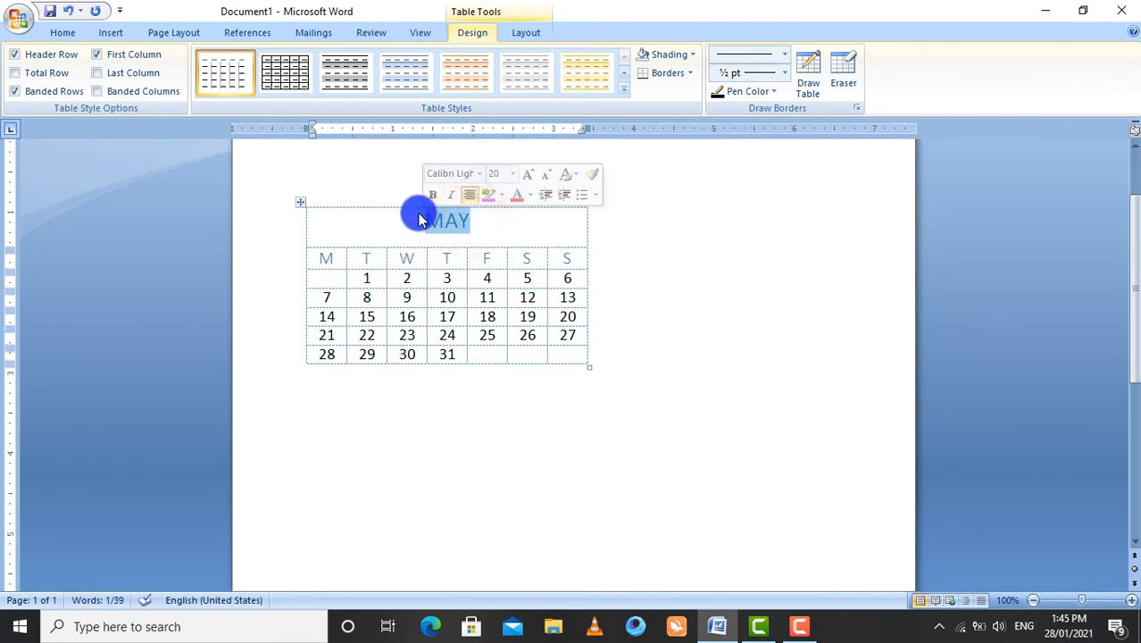
pyautogui.write('JAN')
pyautogui.click(843, 76)
pyautogui.moveTo(815, 183)
pyautogui.mouseDown()
pyautogui.moveTo(471, 434)
pyautogui.moveTo(254, 625)
pyautogui.moveTo(310, 423)
pyautogui.mouseUp()
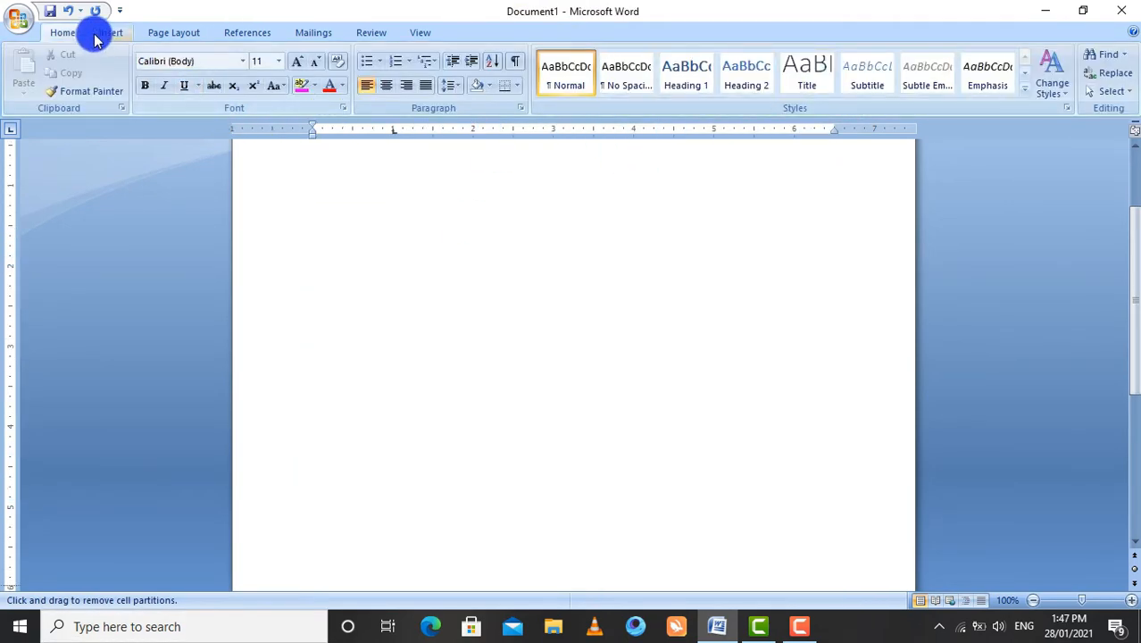
# Step: Insert the built-in Double Table quick table with the Greek alphabet on the emptied page
pyautogui.click(93, 33)
pyautogui.click(141, 90)
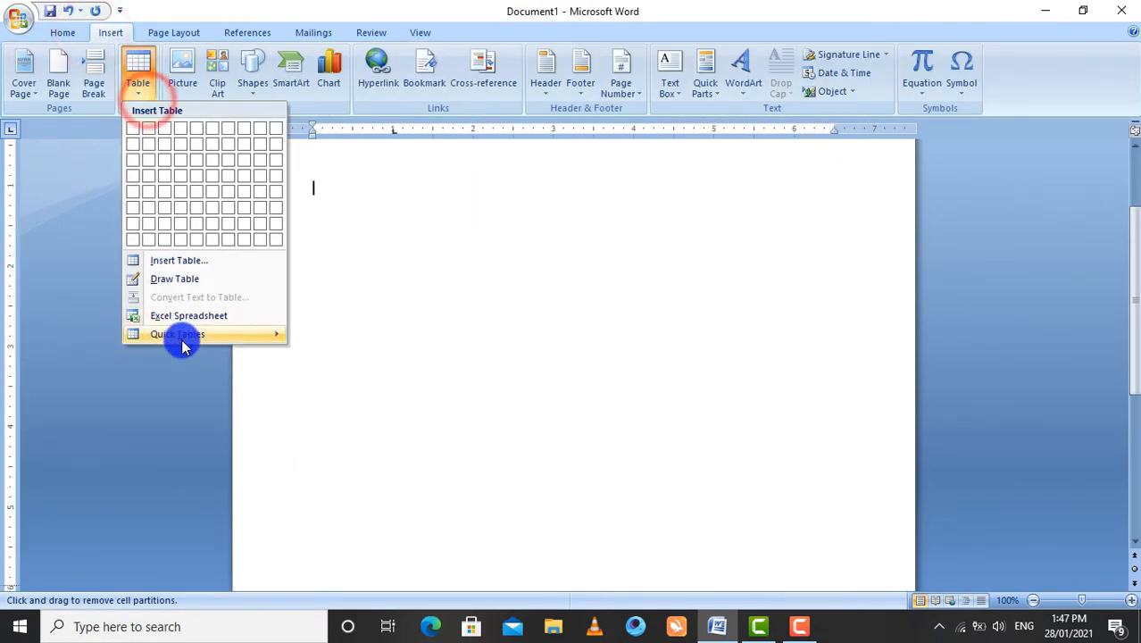
pyautogui.click(214, 333)
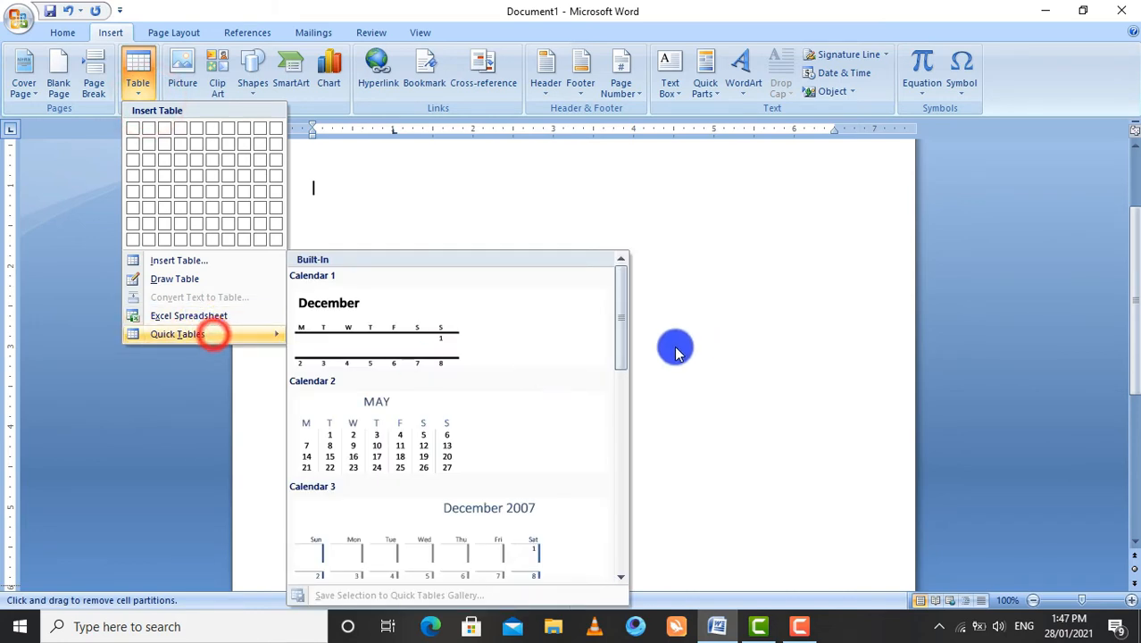
pyautogui.moveTo(624, 331); pyautogui.dragTo(614, 466)
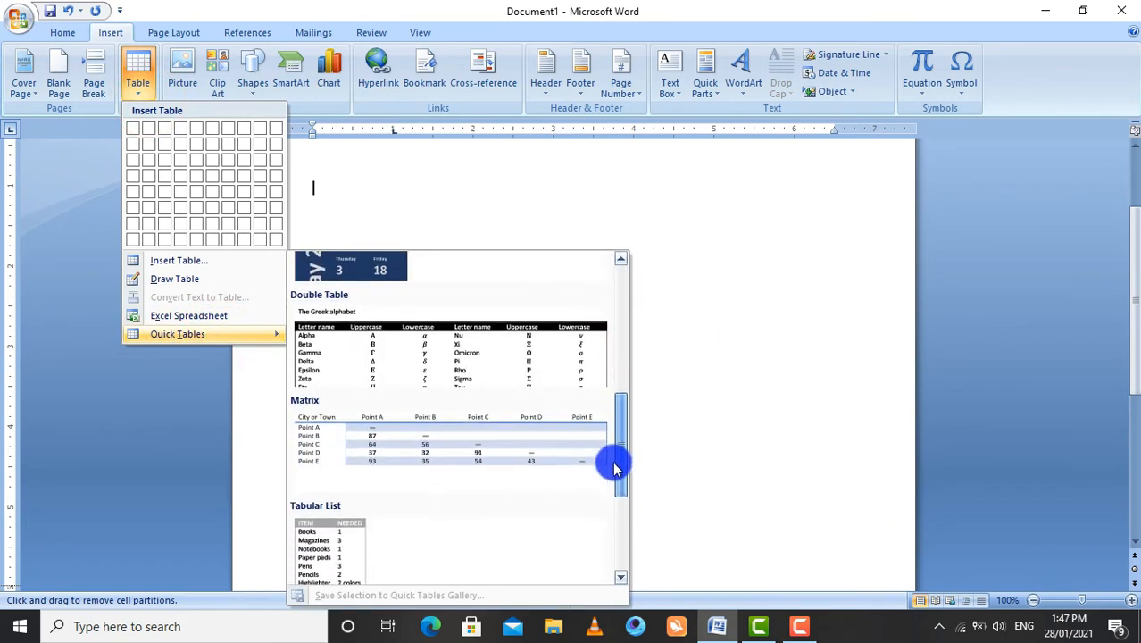
pyautogui.click(412, 358)
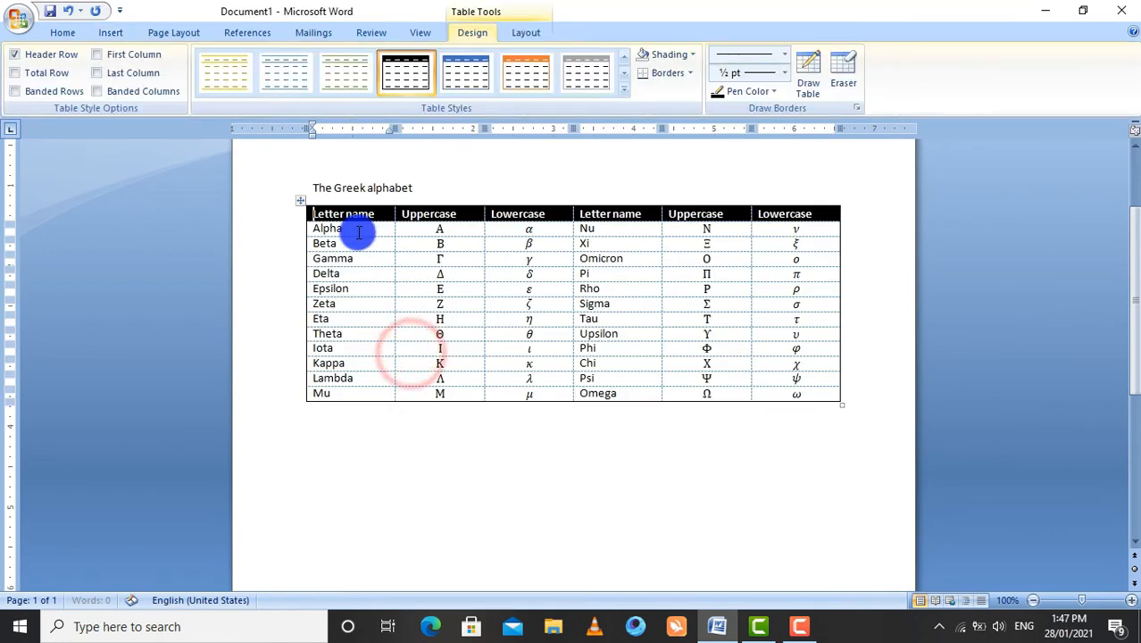
# Step: Examine the Greek alphabet table's letter name, uppercase and lowercase columns and the table insertion options
pyautogui.click(357, 227)
pyautogui.click(469, 217)
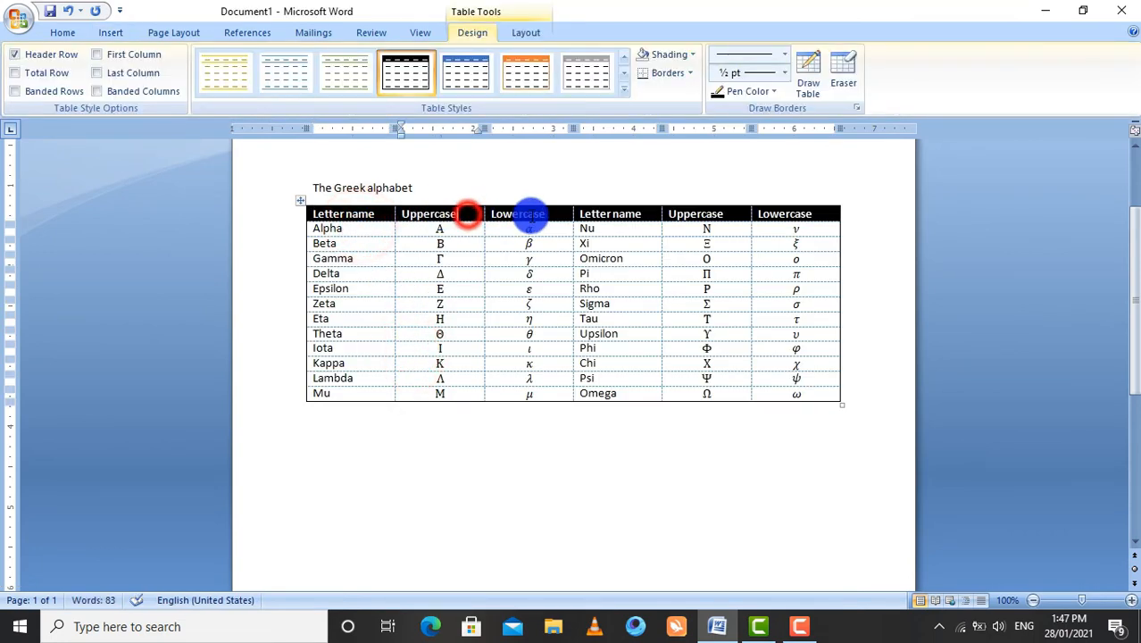
pyautogui.click(535, 213)
pyautogui.click(645, 214)
pyautogui.click(732, 214)
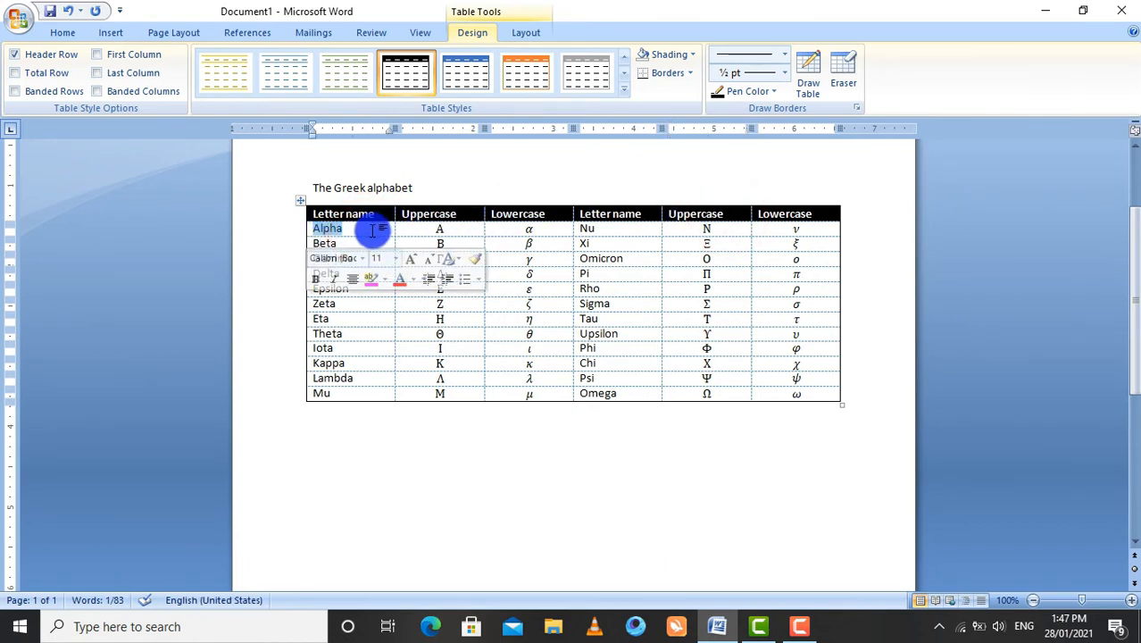
pyautogui.click(371, 230)
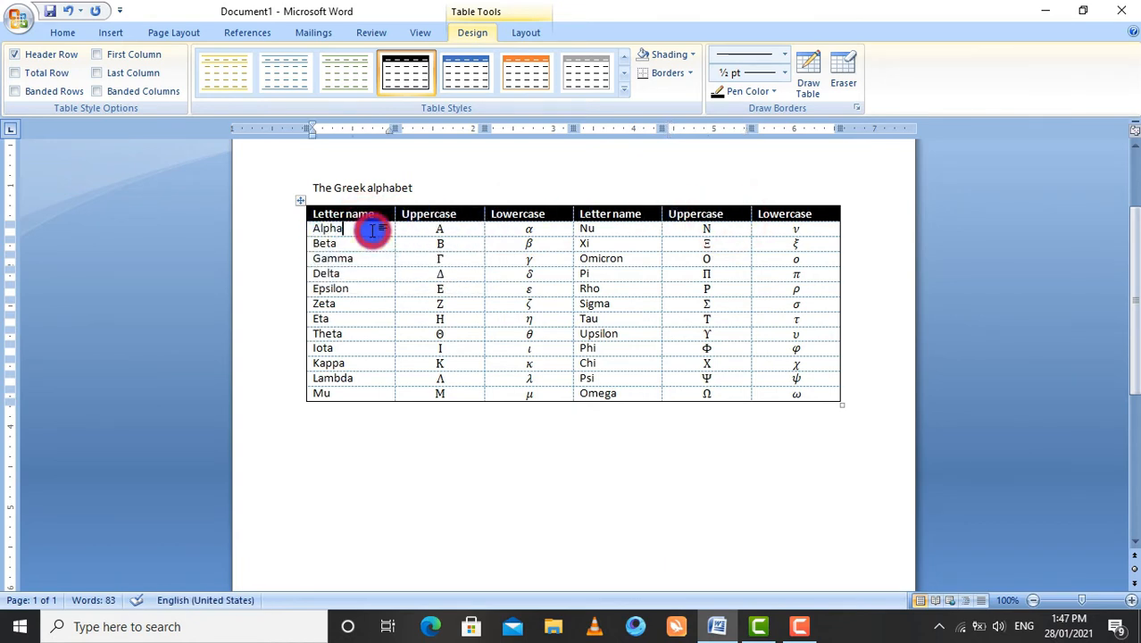
pyautogui.click(109, 34)
pyautogui.click(137, 85)
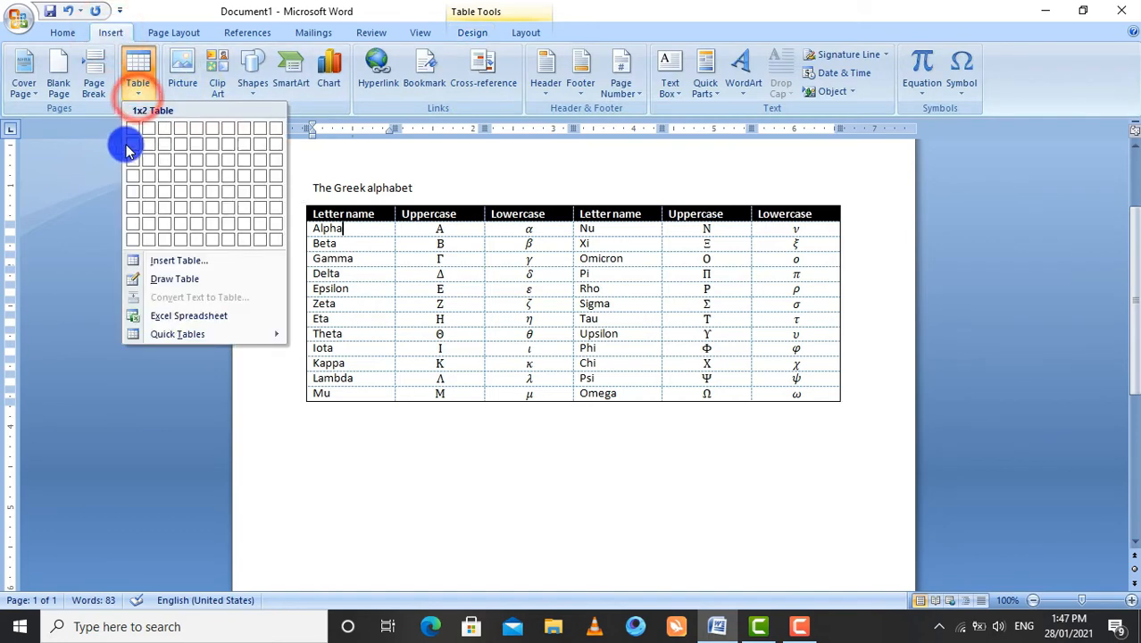
pyautogui.click(460, 175)
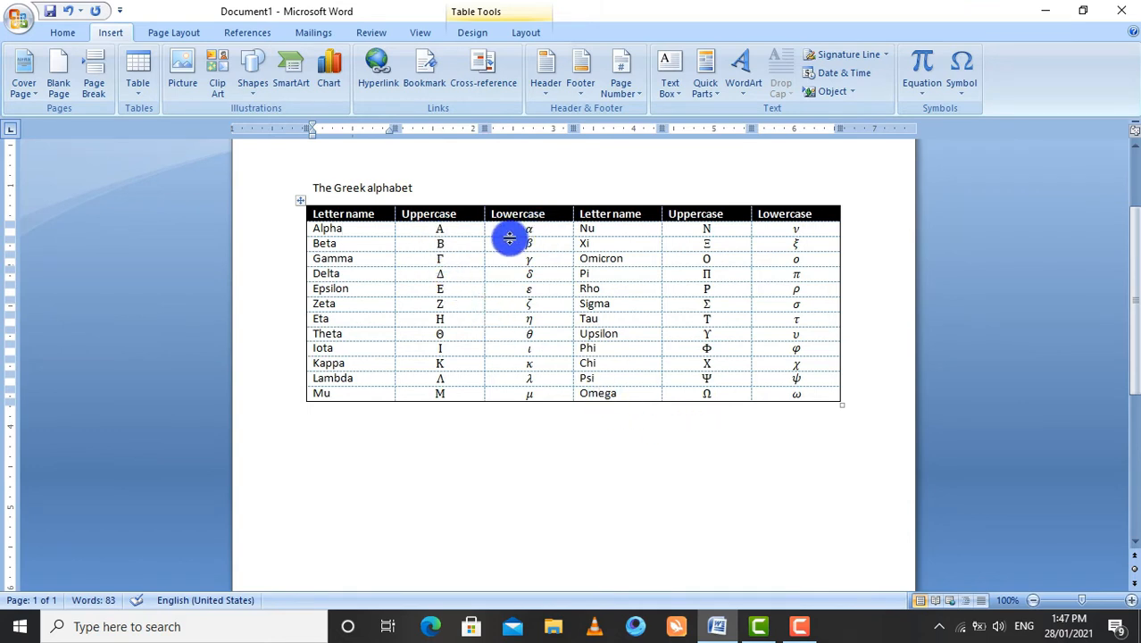
pyautogui.click(305, 235)
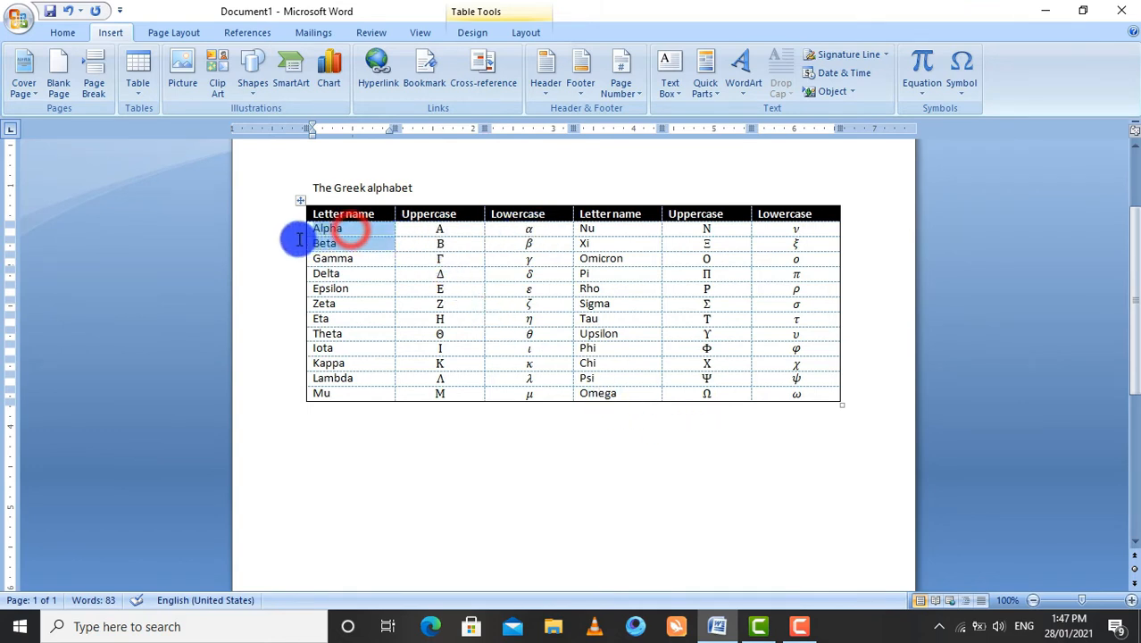
pyautogui.click(407, 225)
pyautogui.click(439, 229)
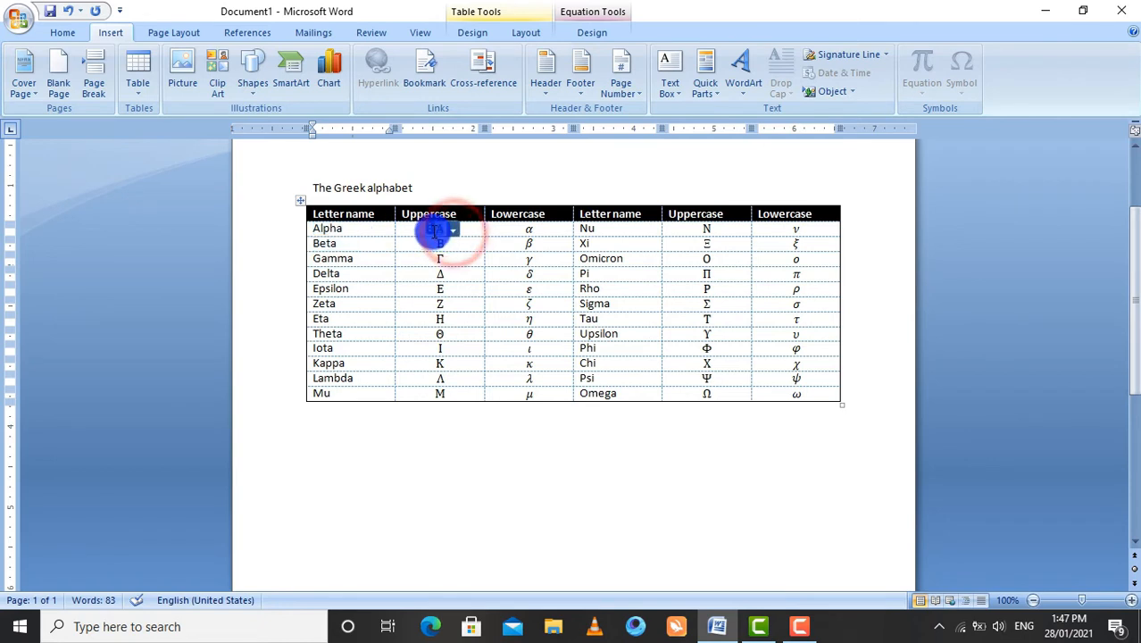
pyautogui.click(535, 229)
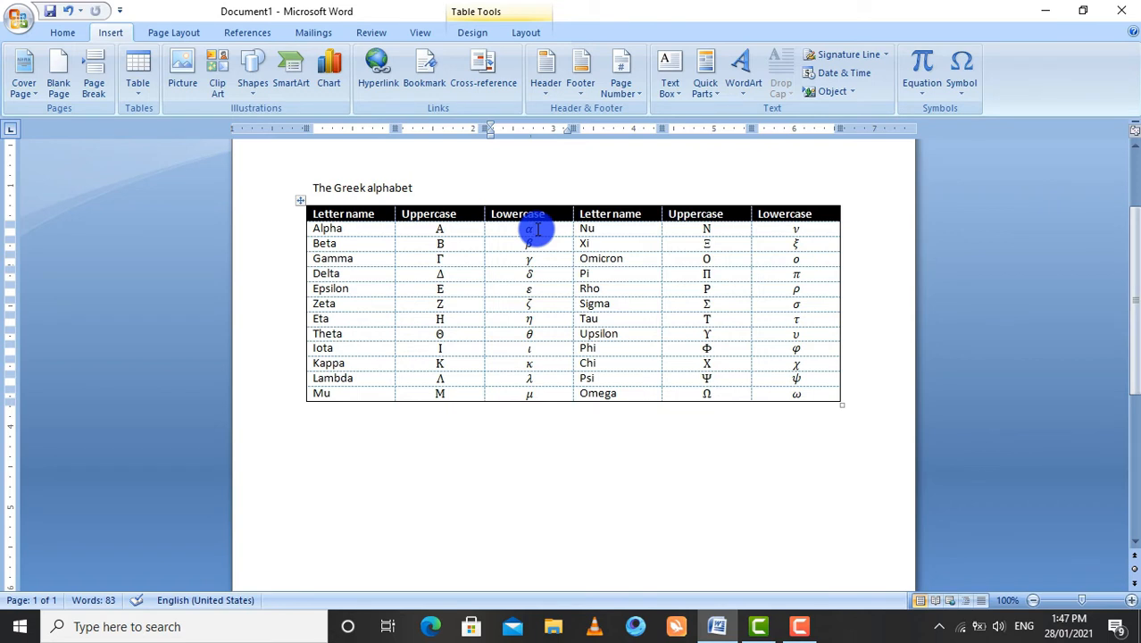
# Step: Erase the whole Greek alphabet table with the Eraser, keeping its title line
pyautogui.click(337, 304)
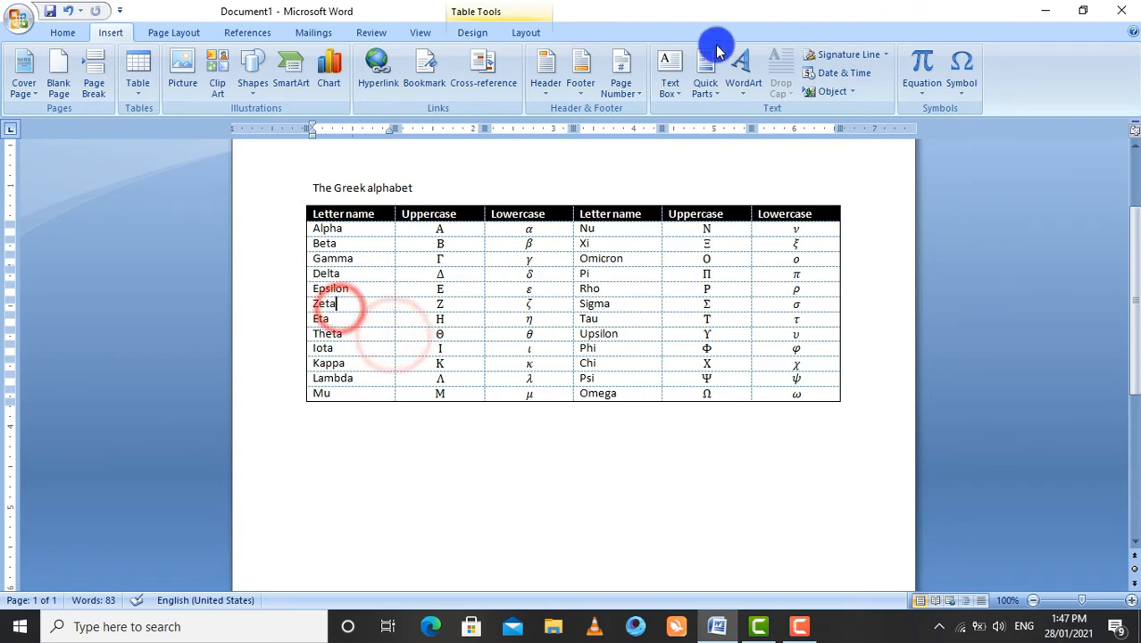
pyautogui.click(526, 33)
pyautogui.click(486, 36)
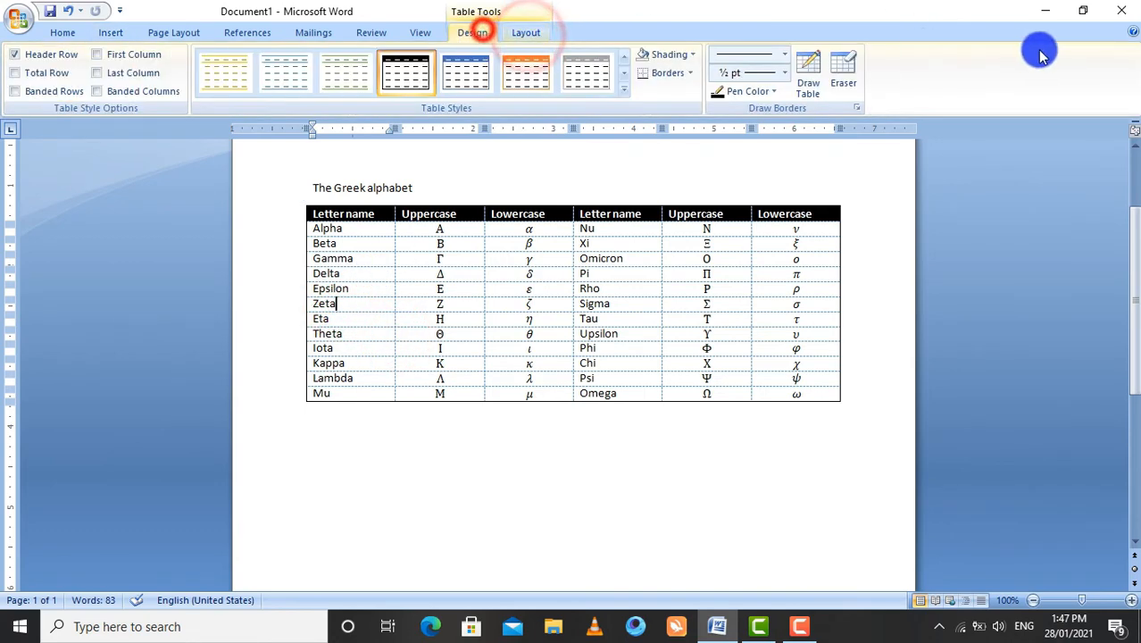
pyautogui.click(842, 71)
pyautogui.moveTo(278, 175); pyautogui.dragTo(895, 470)
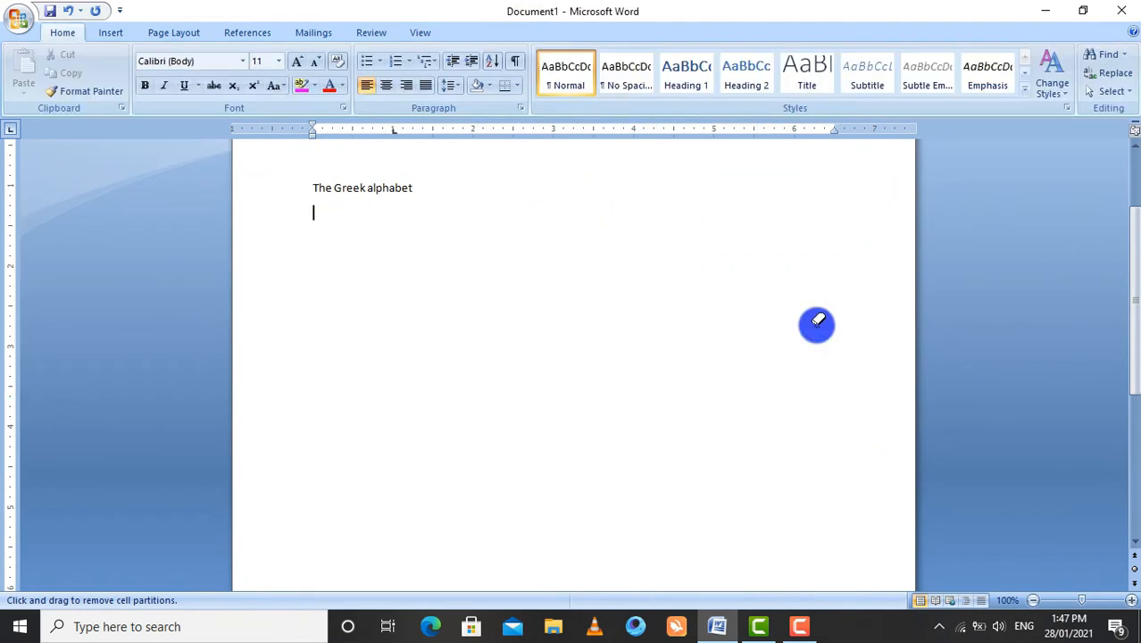
# Step: Insert the colourful Bad Boy picture on the empty line below the title The Greek alphabet
pyautogui.click(416, 187)
pyautogui.click(448, 208)
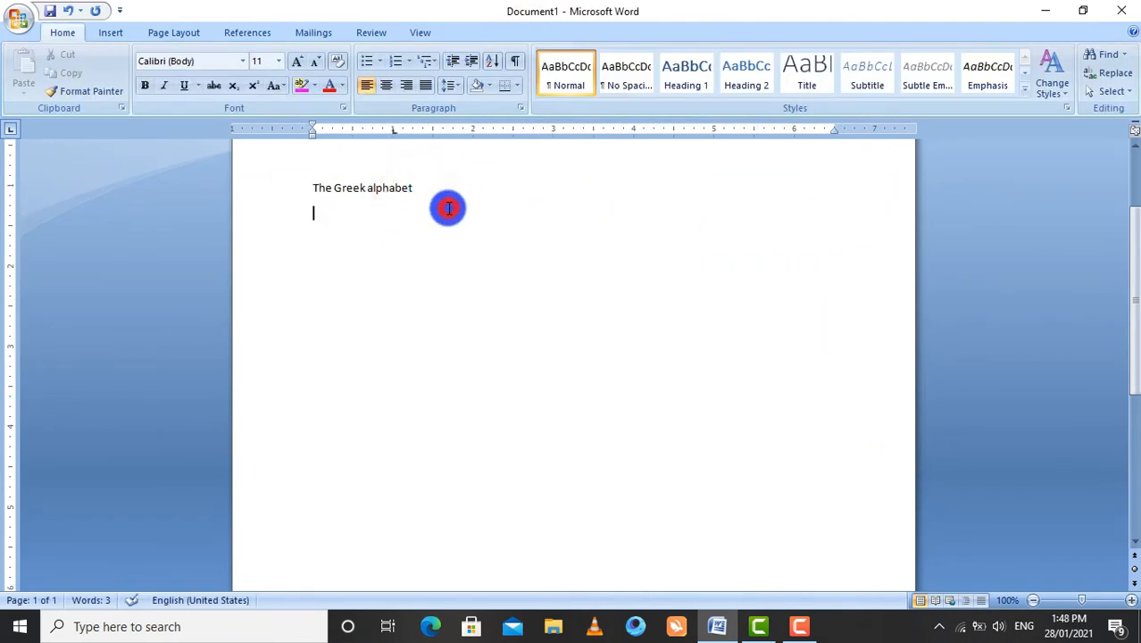
pyautogui.click(95, 37)
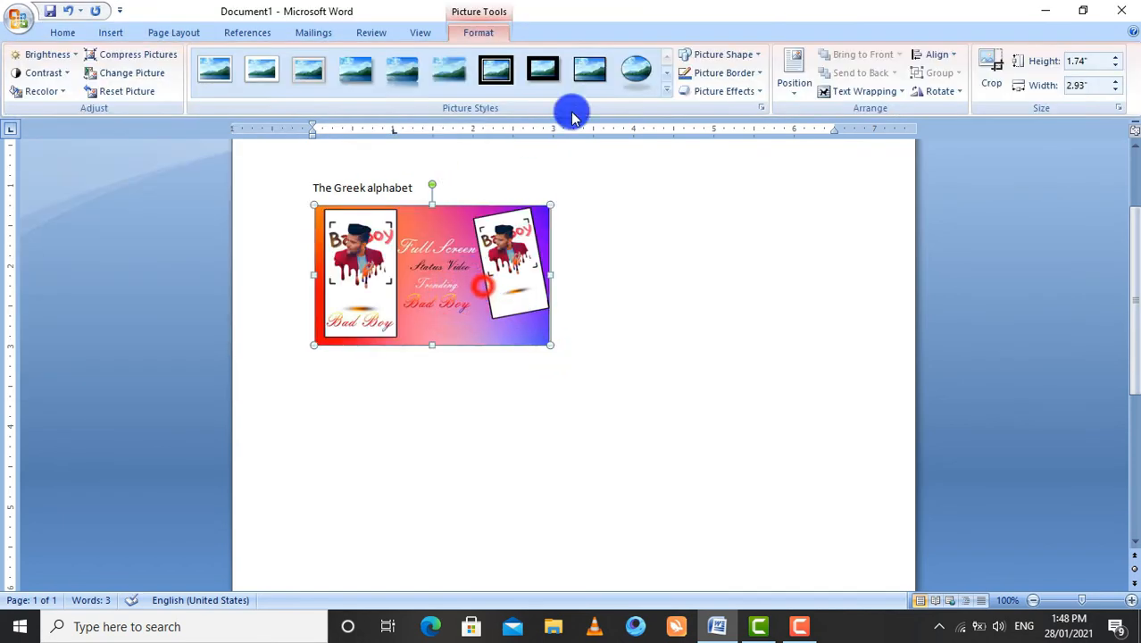
# Step: Set the picture's text wrapping to In Front of Text, enlarge it to about 3.26" by 5.49" and position it below the title
pyautogui.click(480, 32)
pyautogui.click(875, 91)
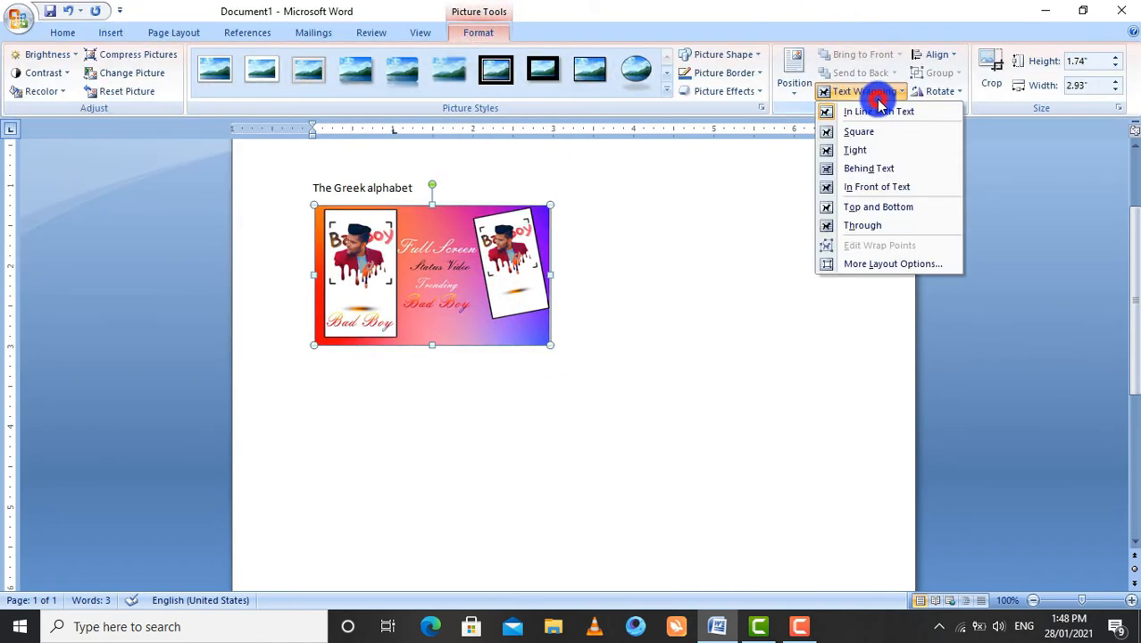
pyautogui.click(893, 188)
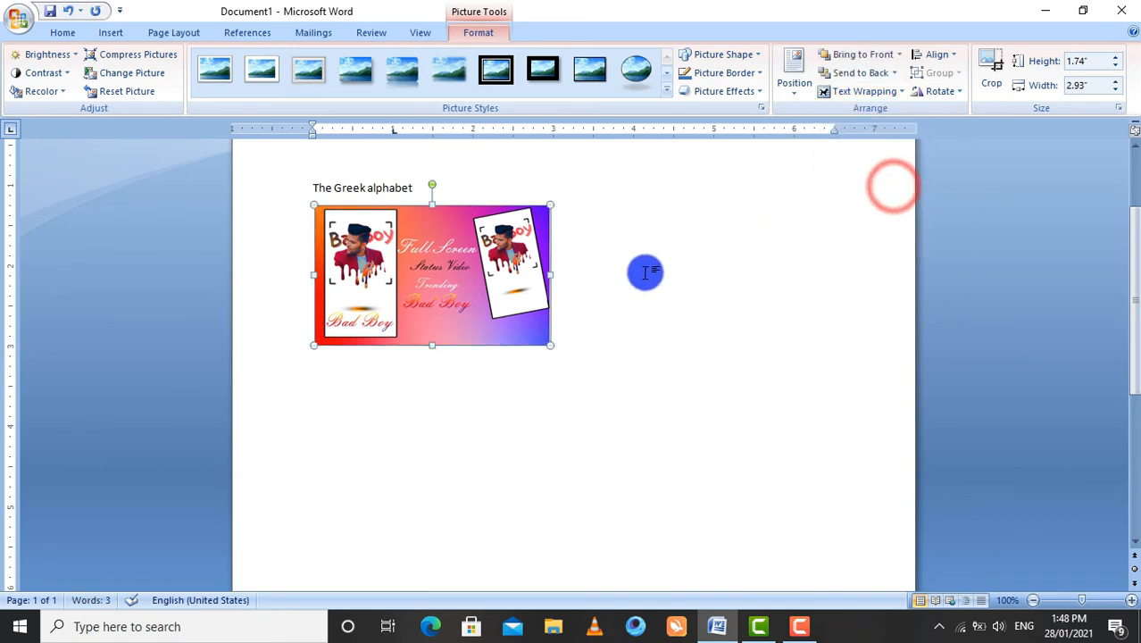
pyautogui.moveTo(549, 346); pyautogui.dragTo(755, 466)
pyautogui.moveTo(565, 317); pyautogui.dragTo(560, 343)
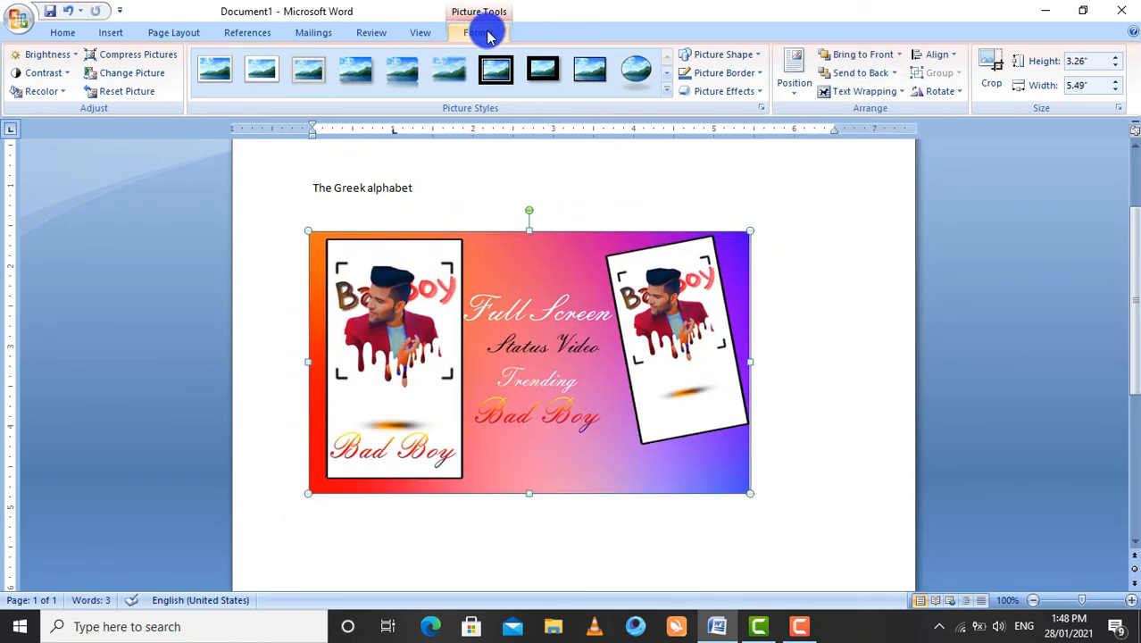
# Step: Try a flat white-framed picture style and a white-framed perspective style on the picture
pyautogui.click(666, 90)
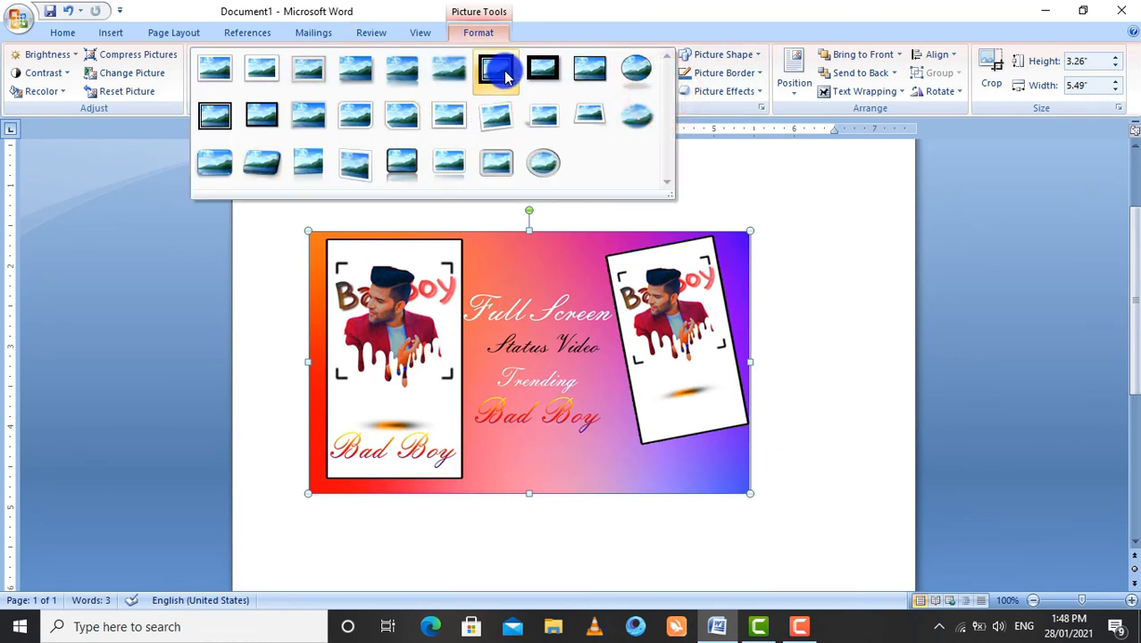
pyautogui.click(262, 84)
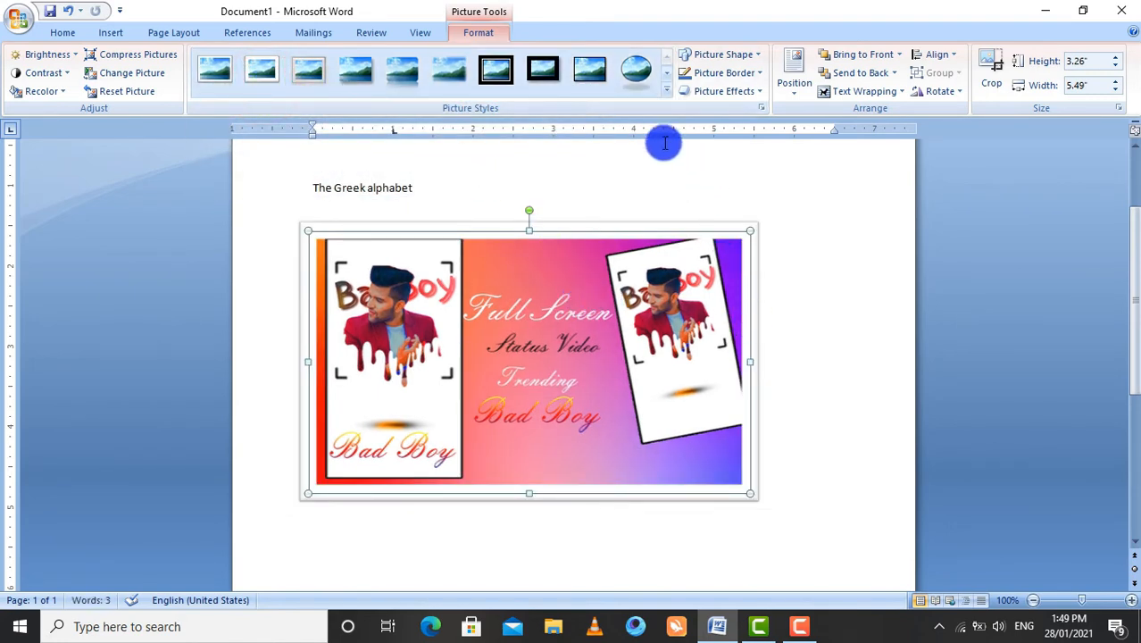
pyautogui.click(666, 89)
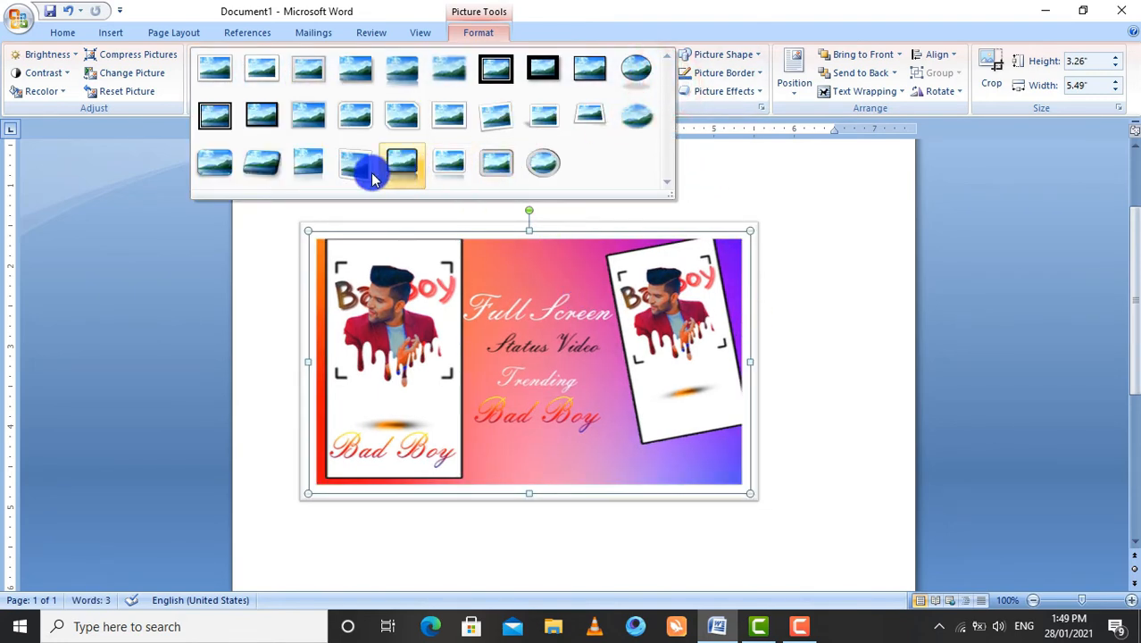
pyautogui.click(366, 177)
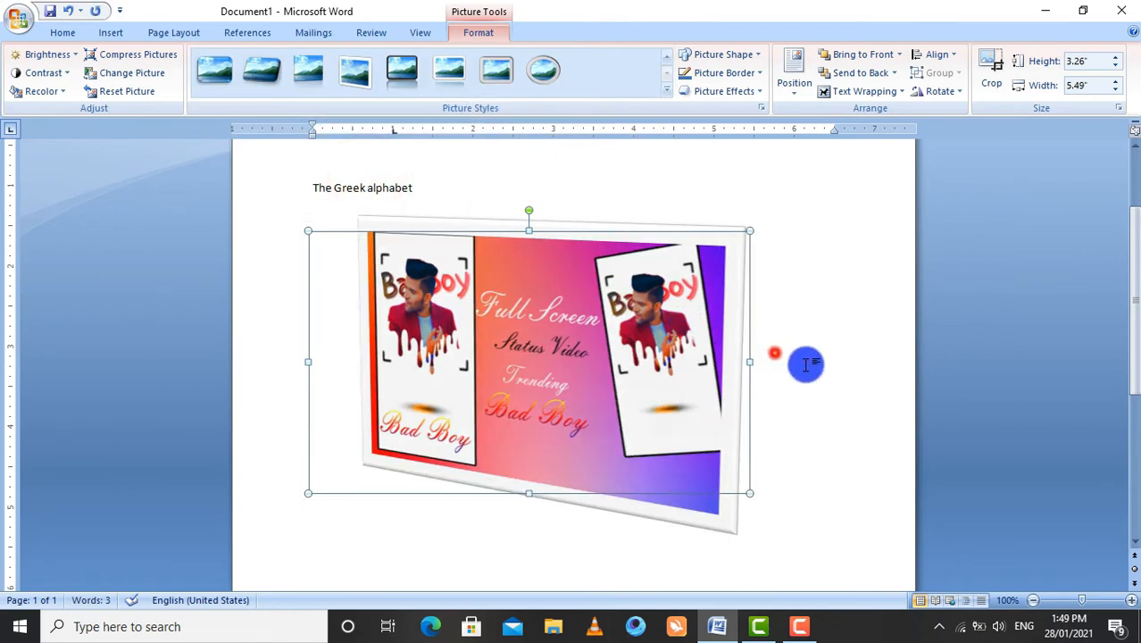
pyautogui.click(774, 352)
pyautogui.click(703, 370)
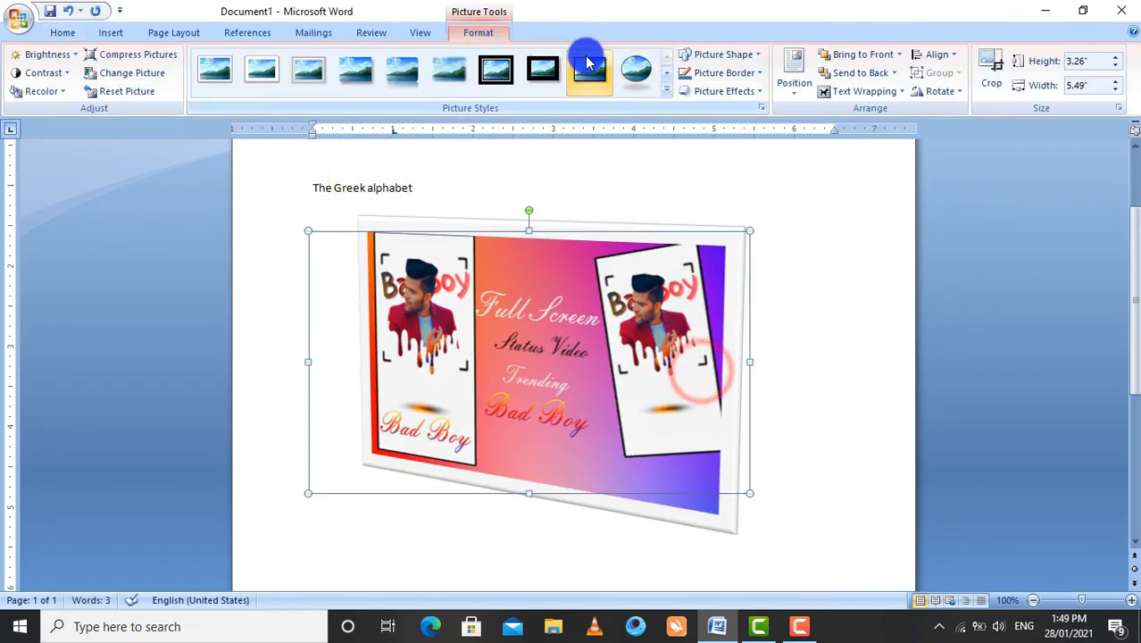
# Step: Try the bevelled rounded-rectangle style, apply the bevelled perspective style with rounded corners and shadow, and reselect the picture
pyautogui.click(666, 89)
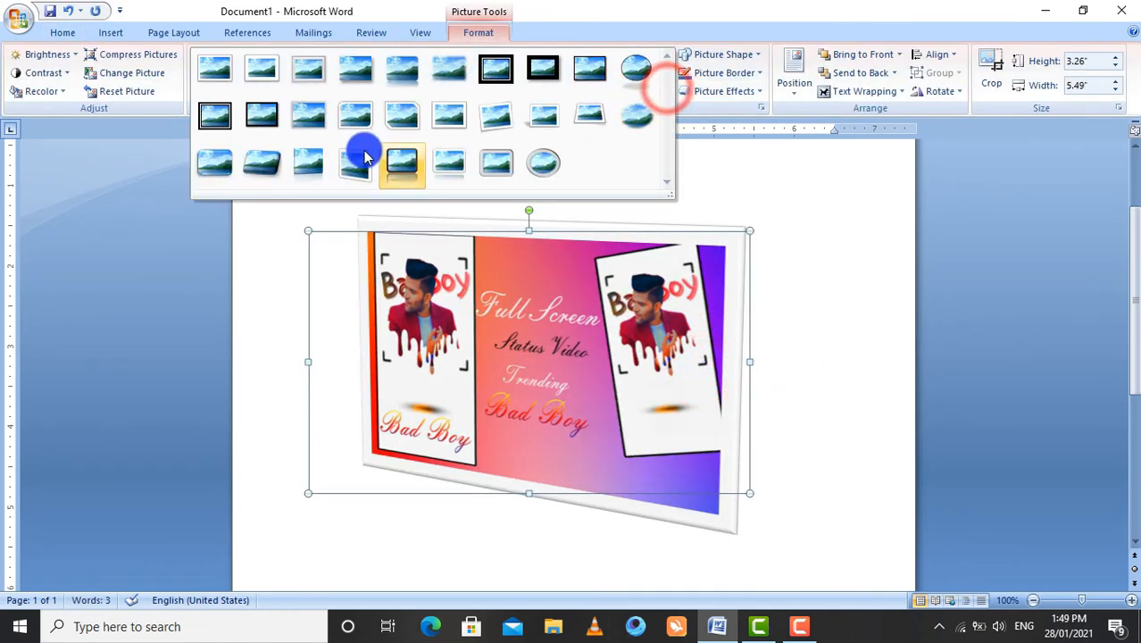
pyautogui.click(237, 176)
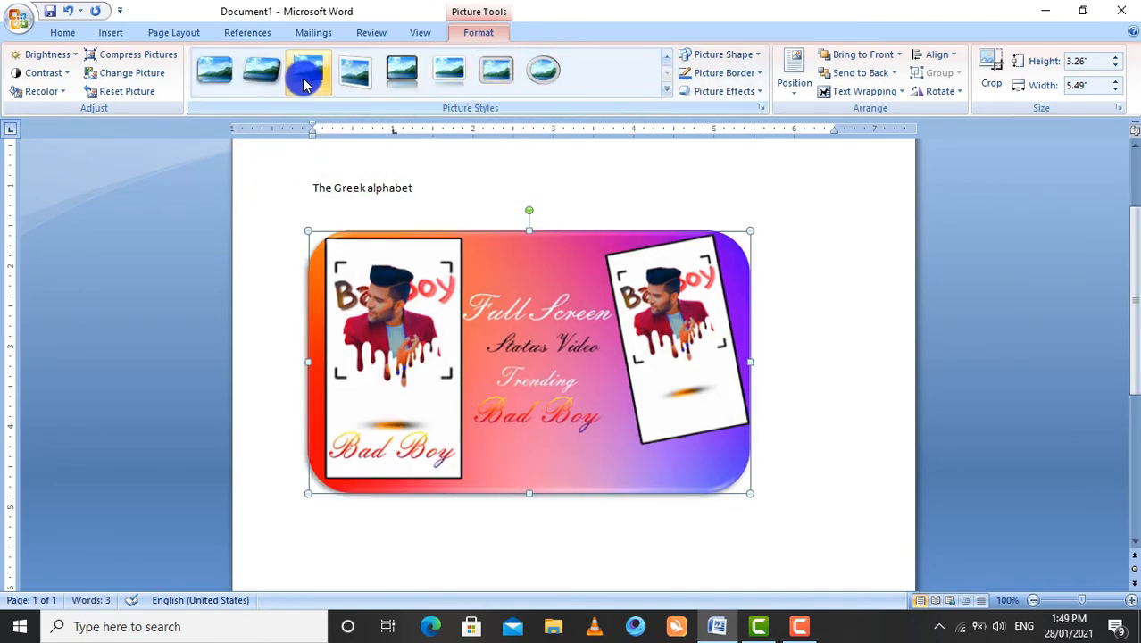
pyautogui.click(278, 78)
pyautogui.click(806, 319)
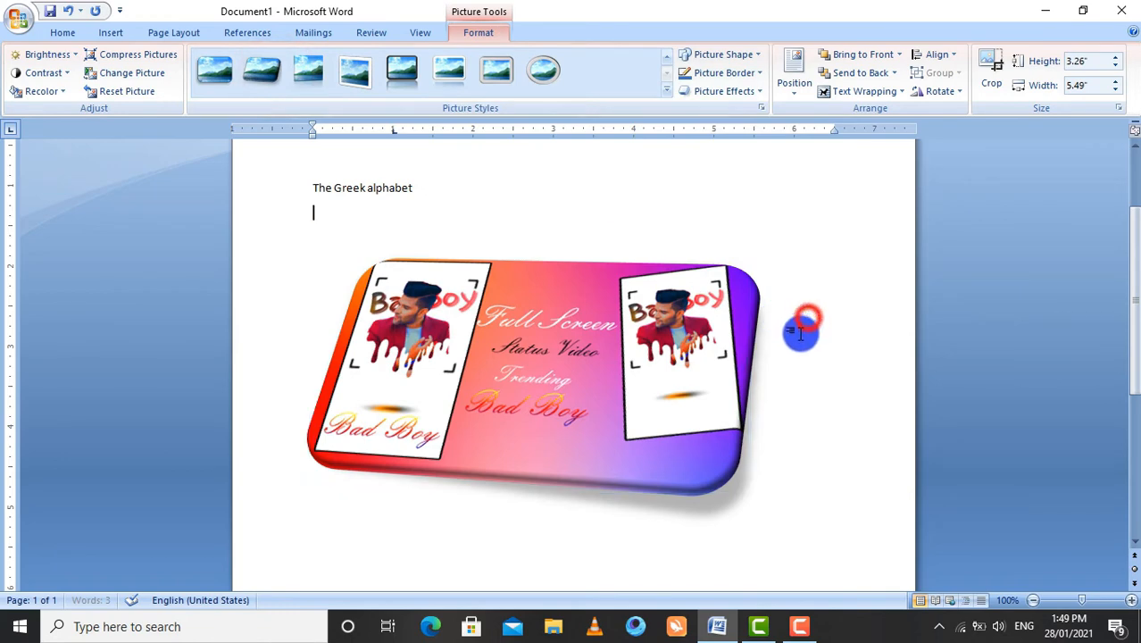
pyautogui.click(677, 396)
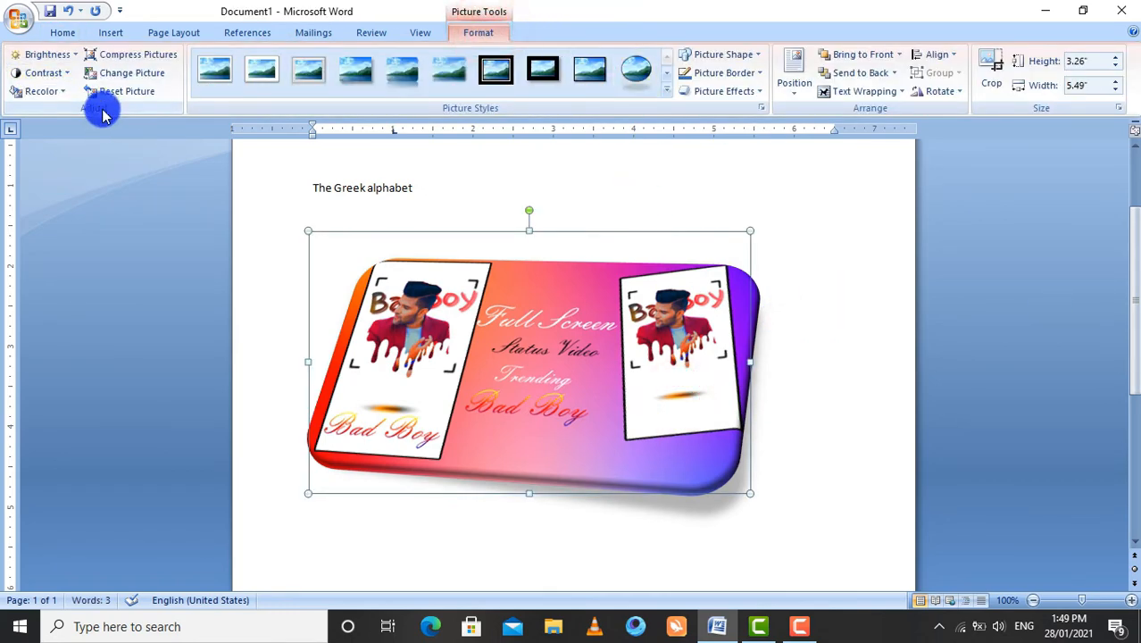
# Step: Try brightness levels of +40 % and +30 % on the picture and settle on +10 %
pyautogui.click(64, 56)
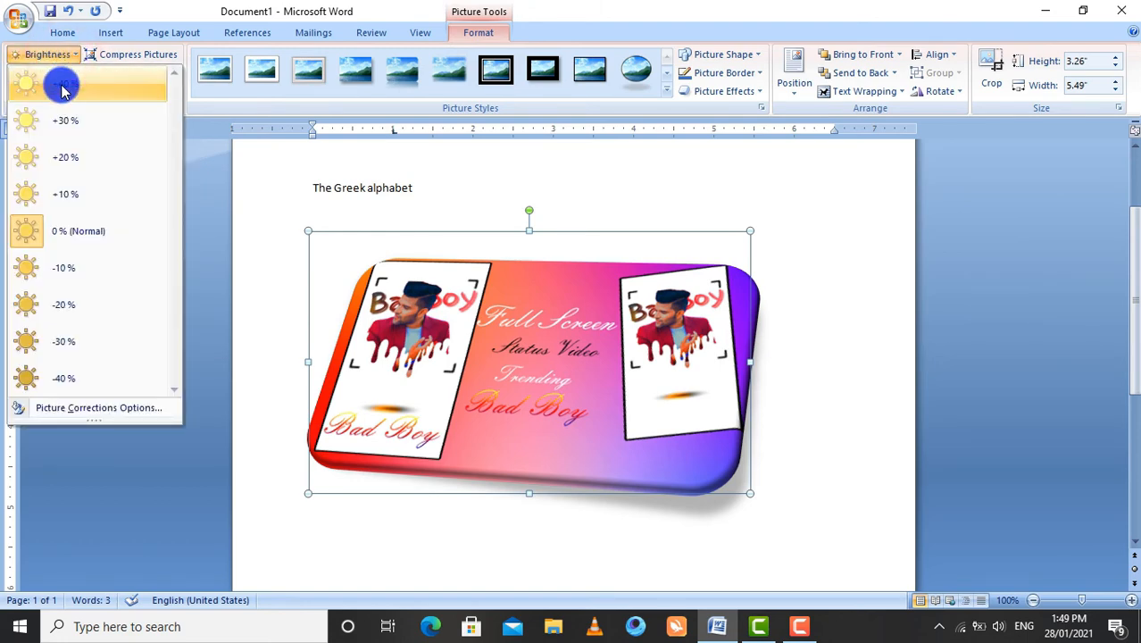
pyautogui.click(63, 82)
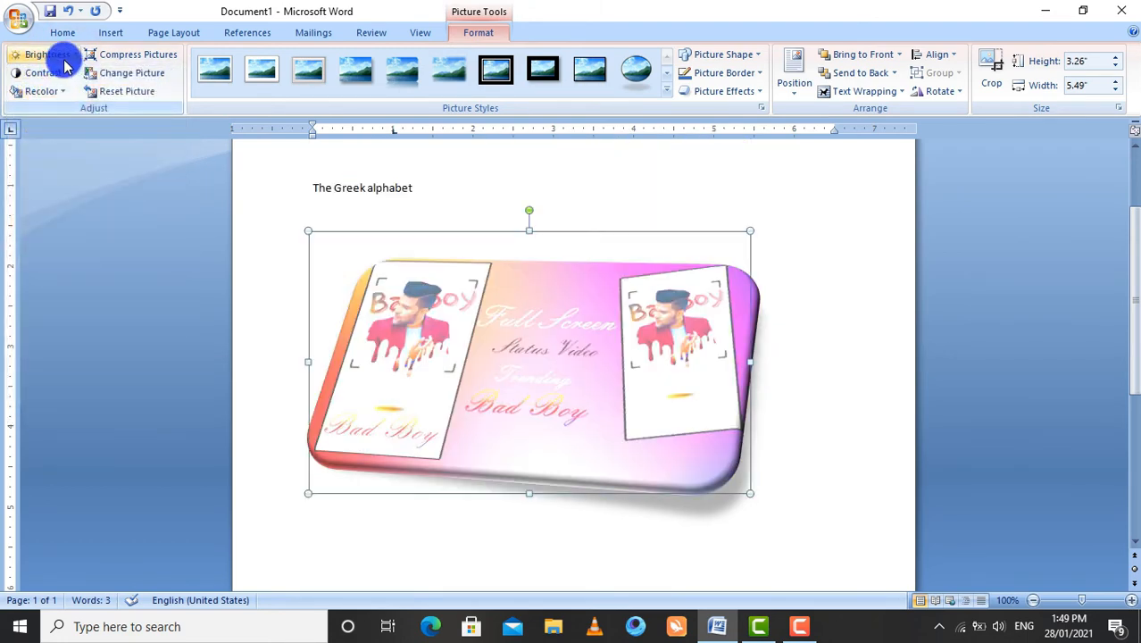
pyautogui.click(64, 61)
pyautogui.click(77, 119)
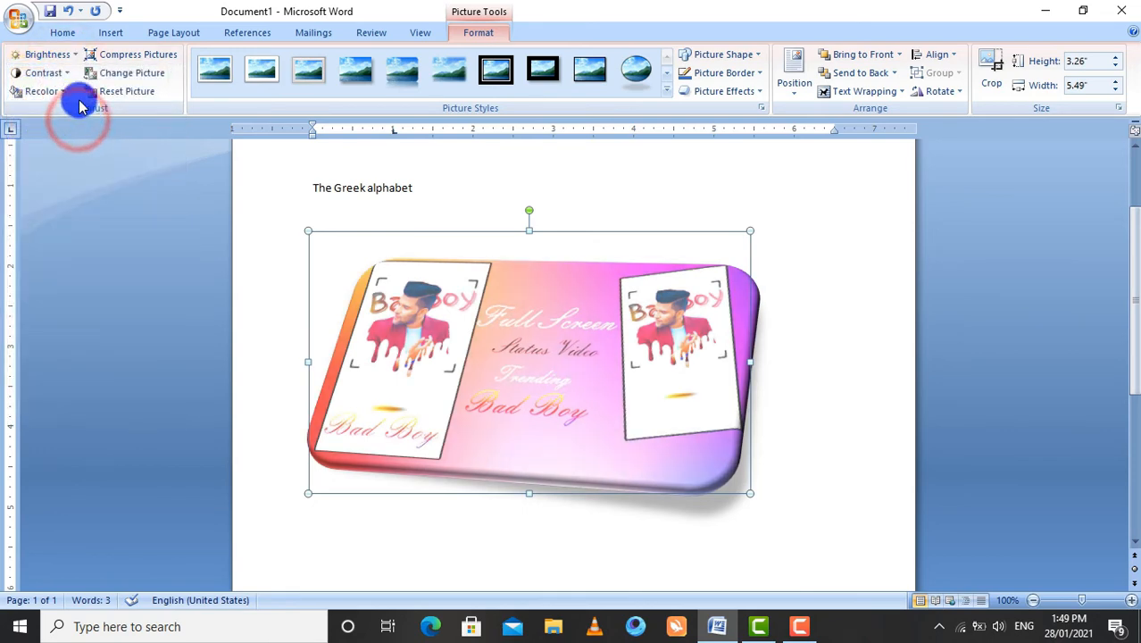
pyautogui.click(64, 55)
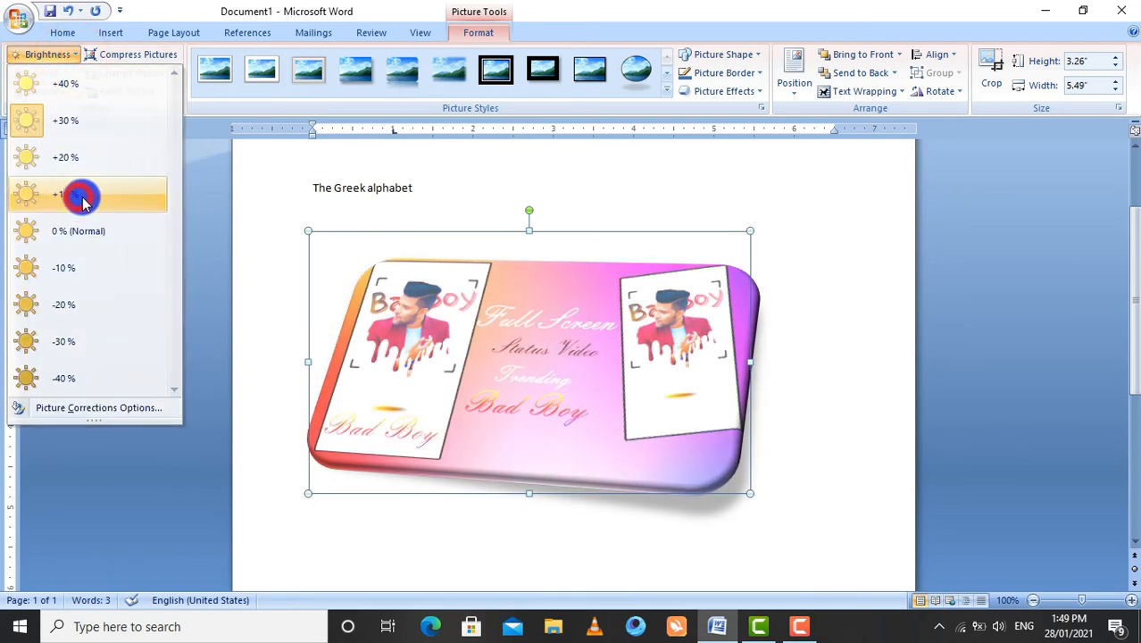
pyautogui.click(82, 200)
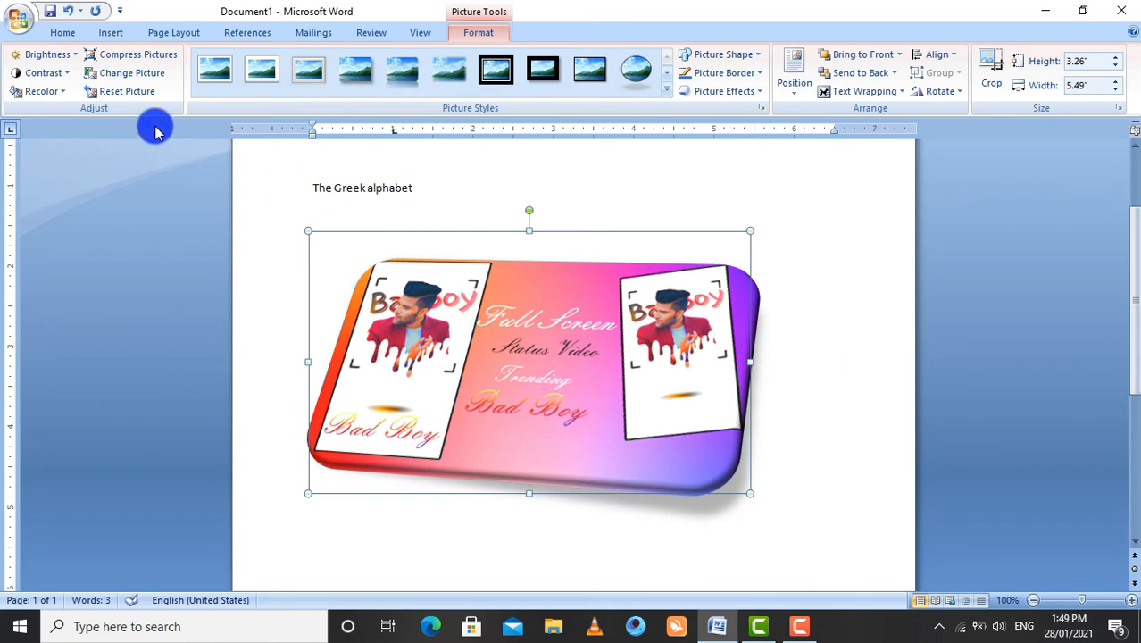
# Step: Try a contrast of +20 % on the picture and raise it to +40 %
pyautogui.click(65, 74)
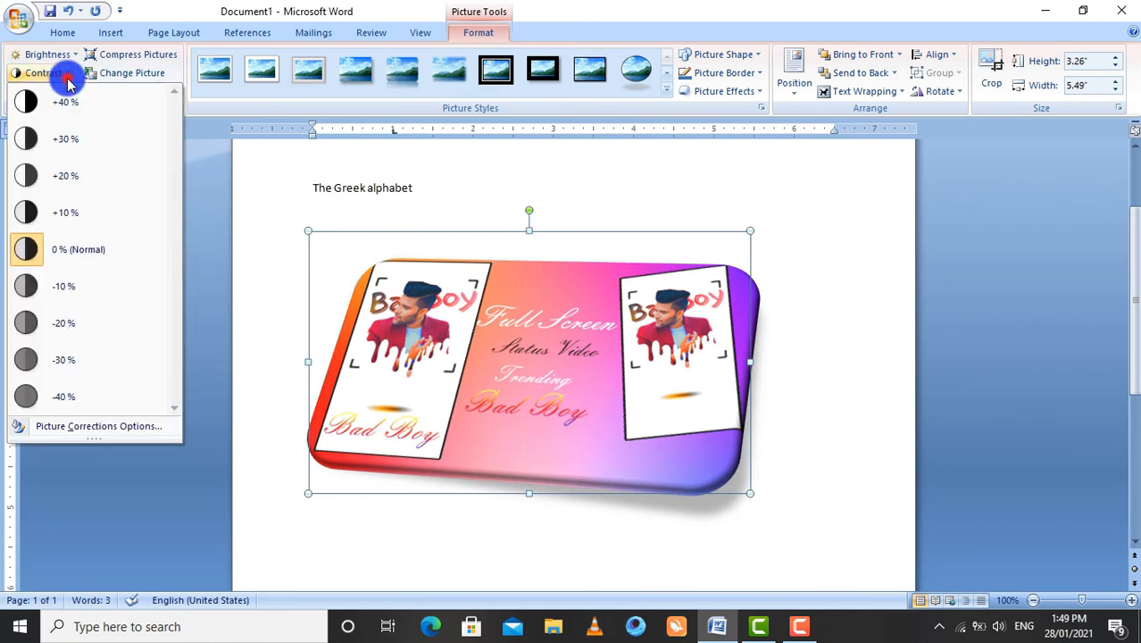
pyautogui.click(61, 177)
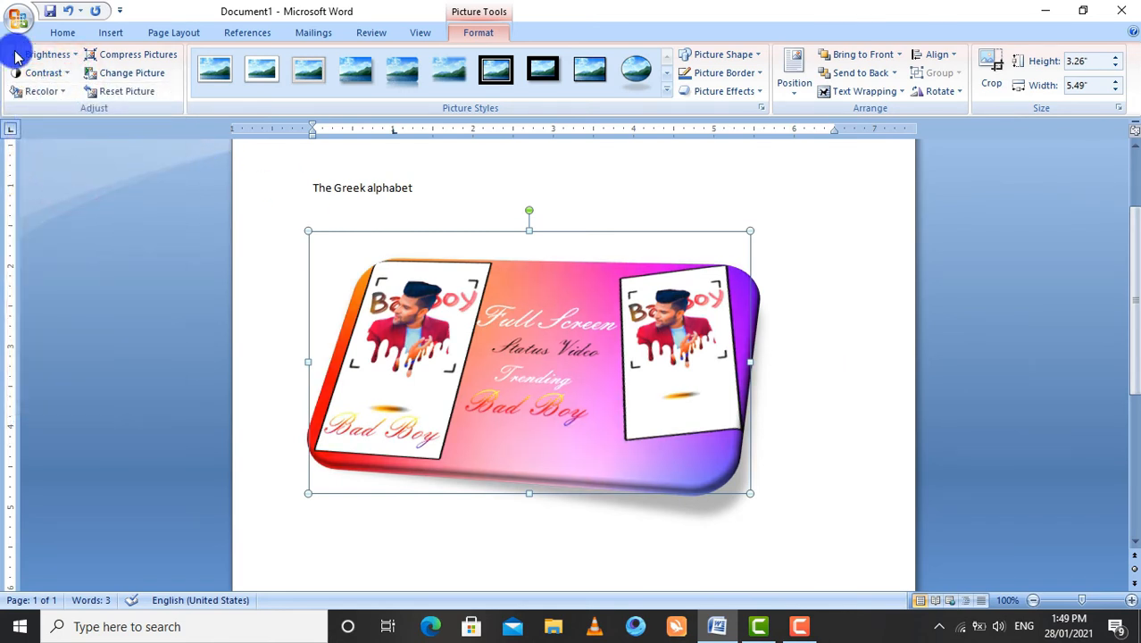
pyautogui.click(65, 75)
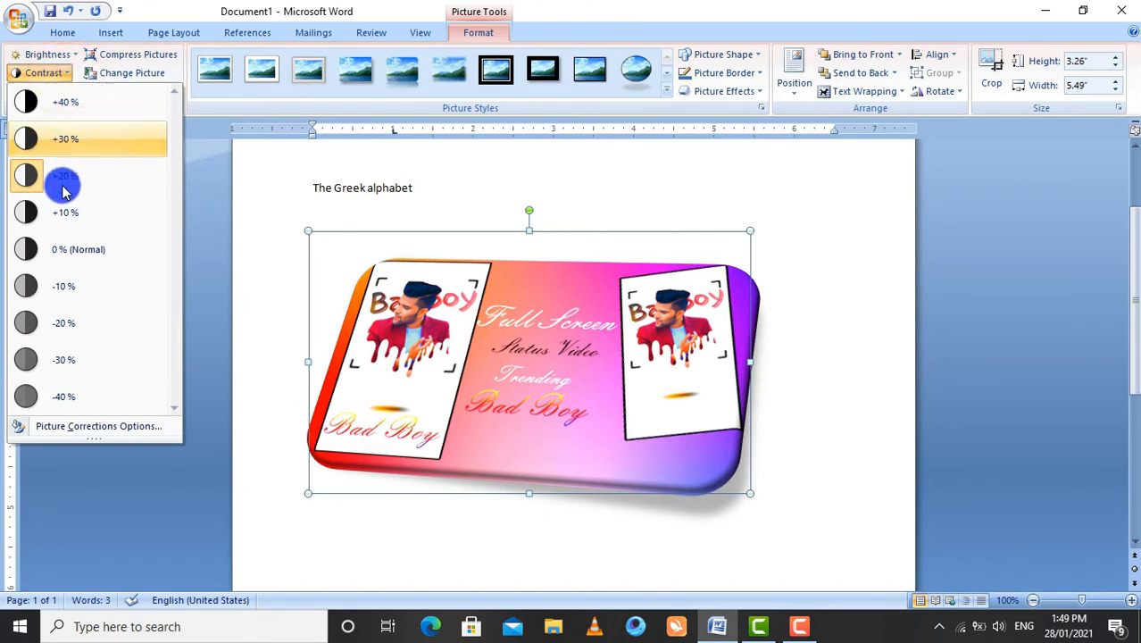
pyautogui.click(83, 109)
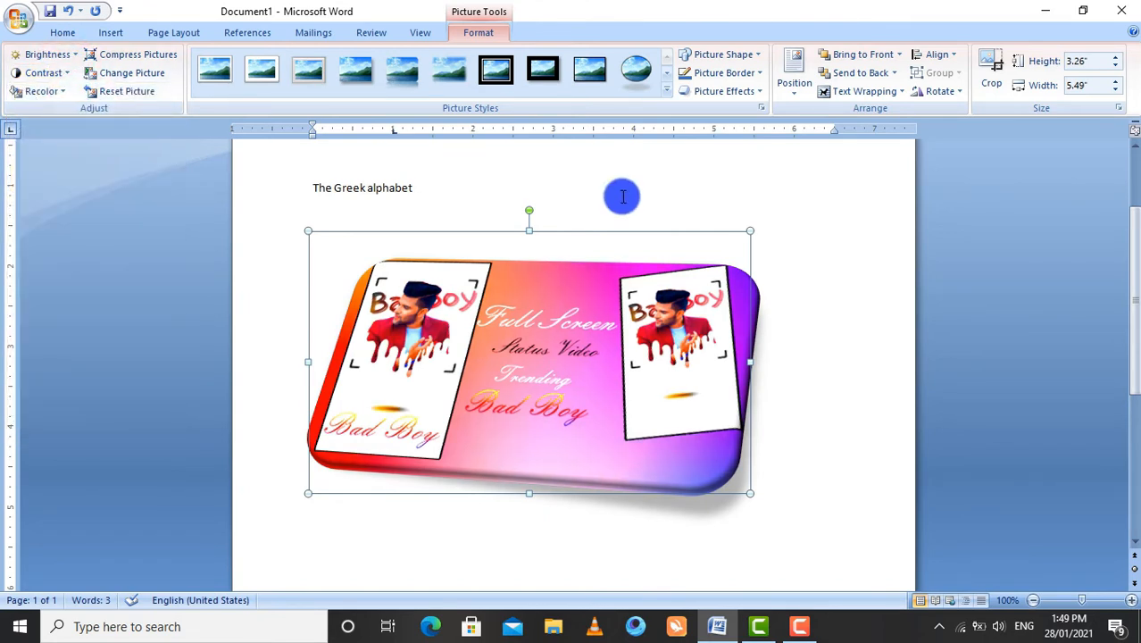
# Step: Try the dark orange recolour variation on the picture, followed by the dark yellow variation
pyautogui.click(56, 95)
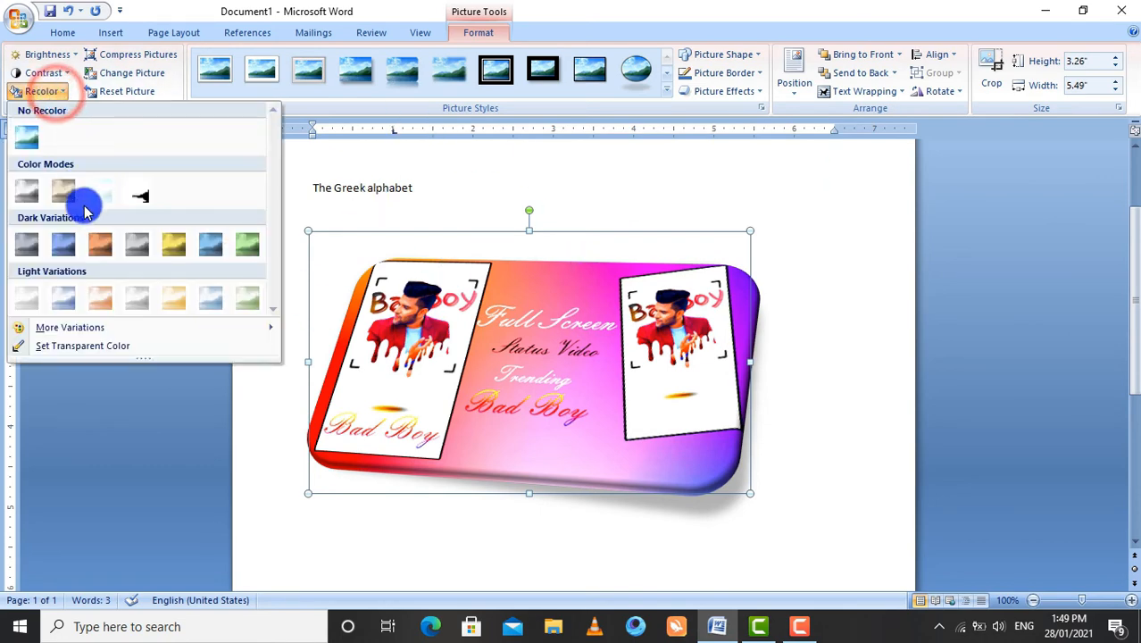
pyautogui.click(96, 238)
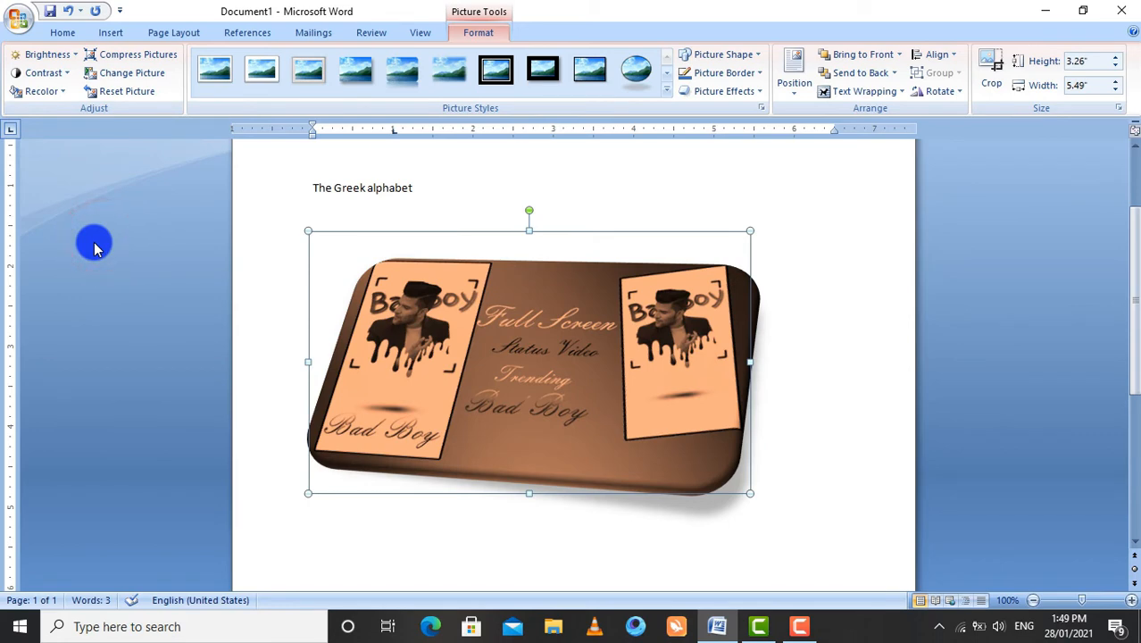
pyautogui.click(59, 92)
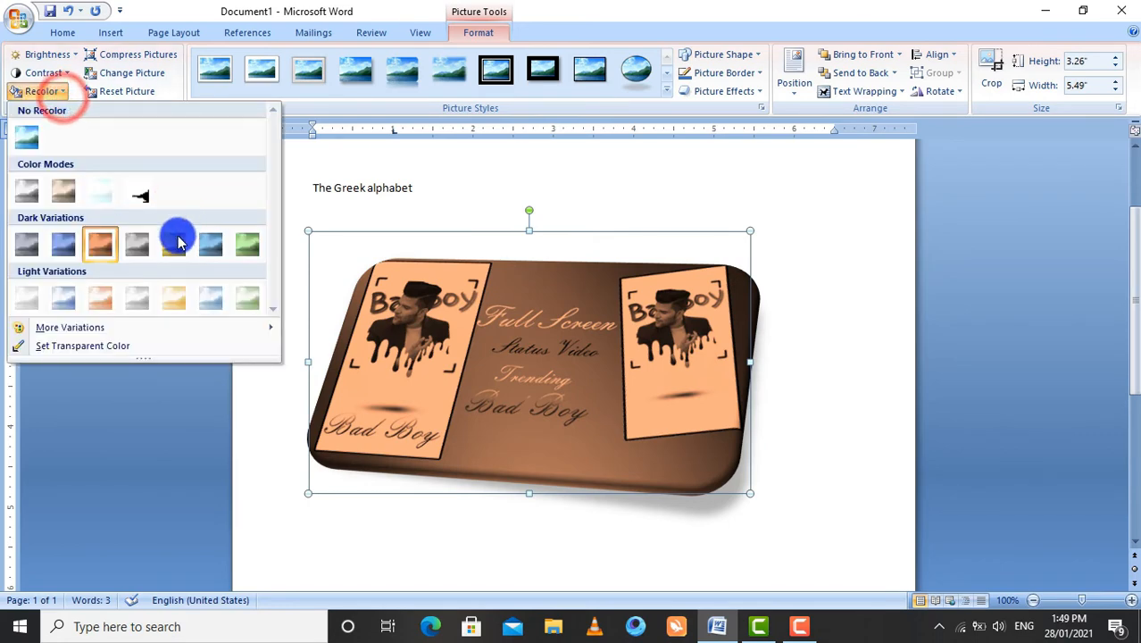
pyautogui.click(175, 239)
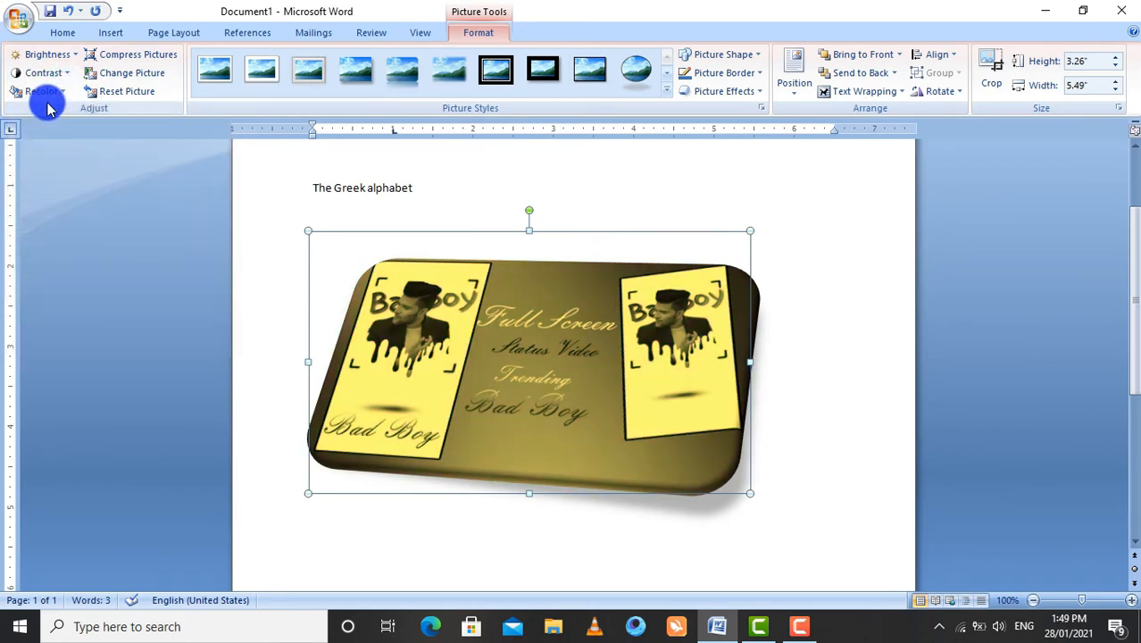
# Step: Reset the picture to No Recolor and apply the light orange variation
pyautogui.click(45, 93)
pyautogui.click(22, 134)
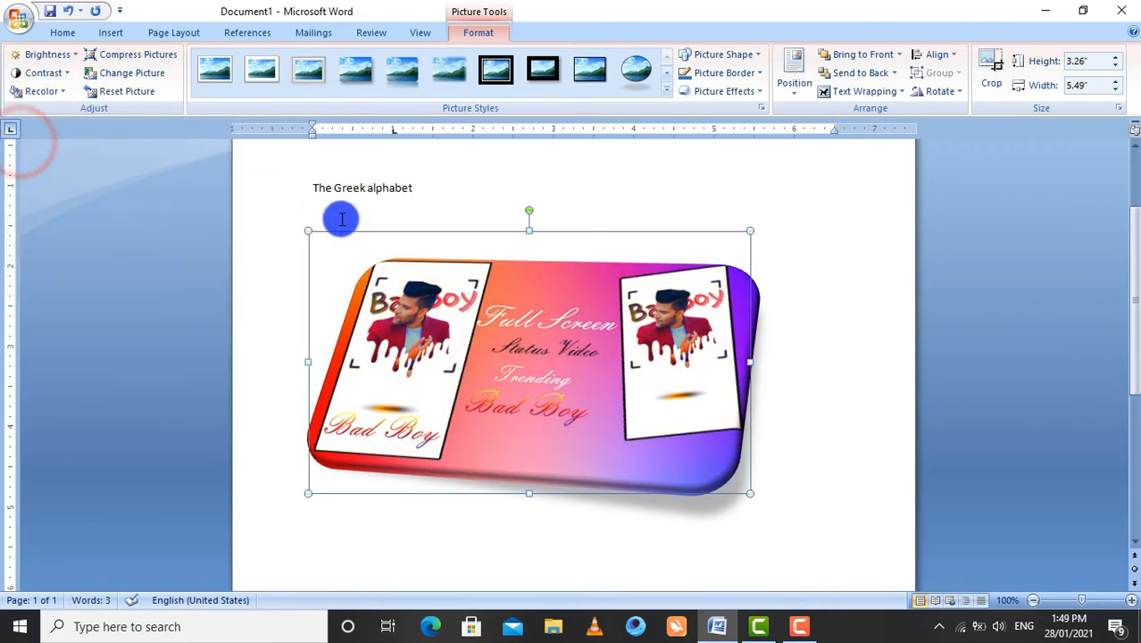
pyautogui.click(46, 93)
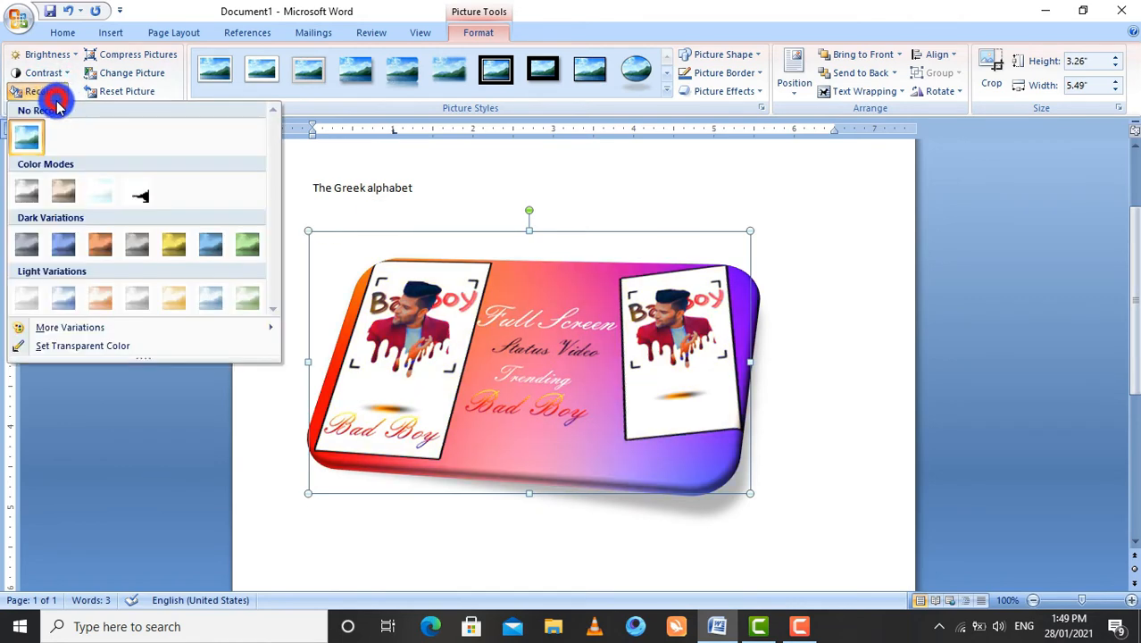
pyautogui.click(95, 297)
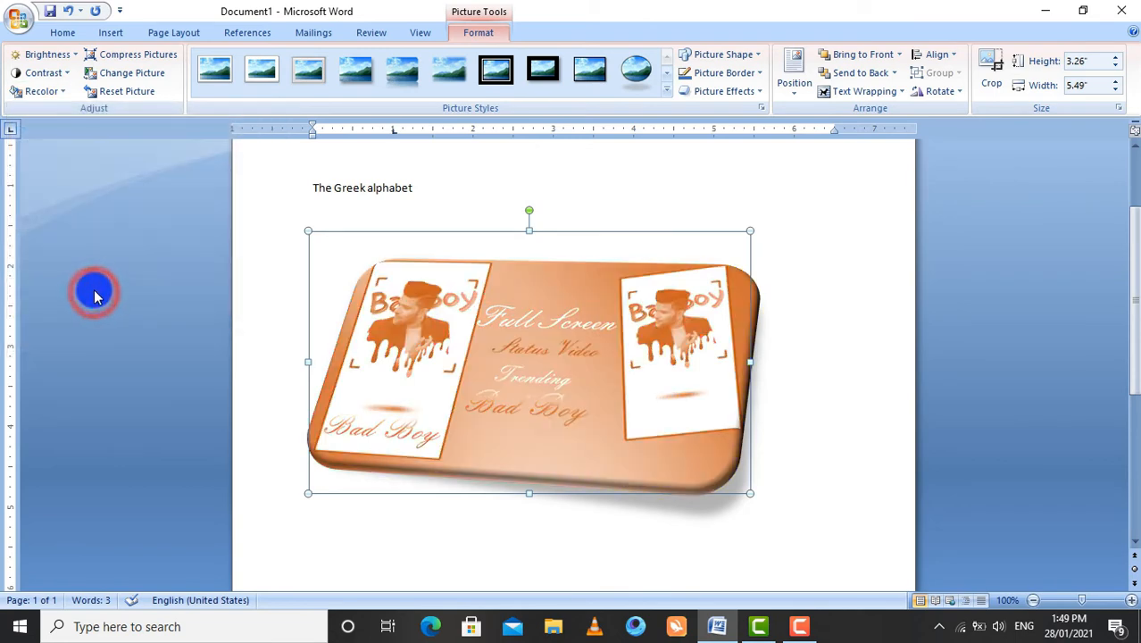
# Step: Compress the document's pictures, and run the compression again restricted to the selected picture only
pyautogui.click(159, 62)
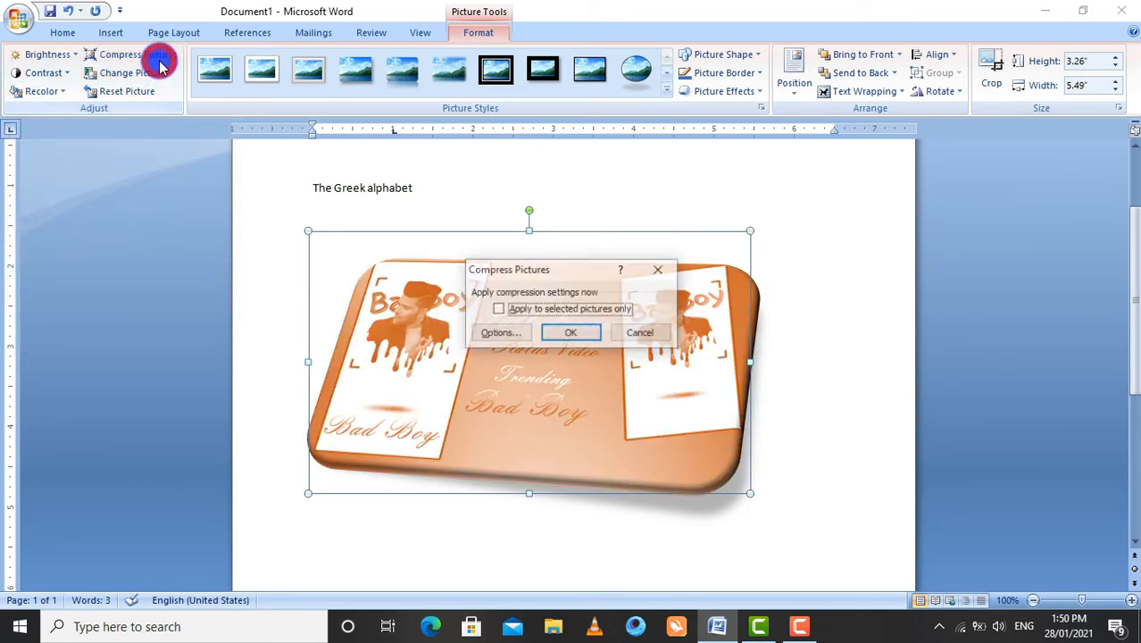
pyautogui.click(560, 335)
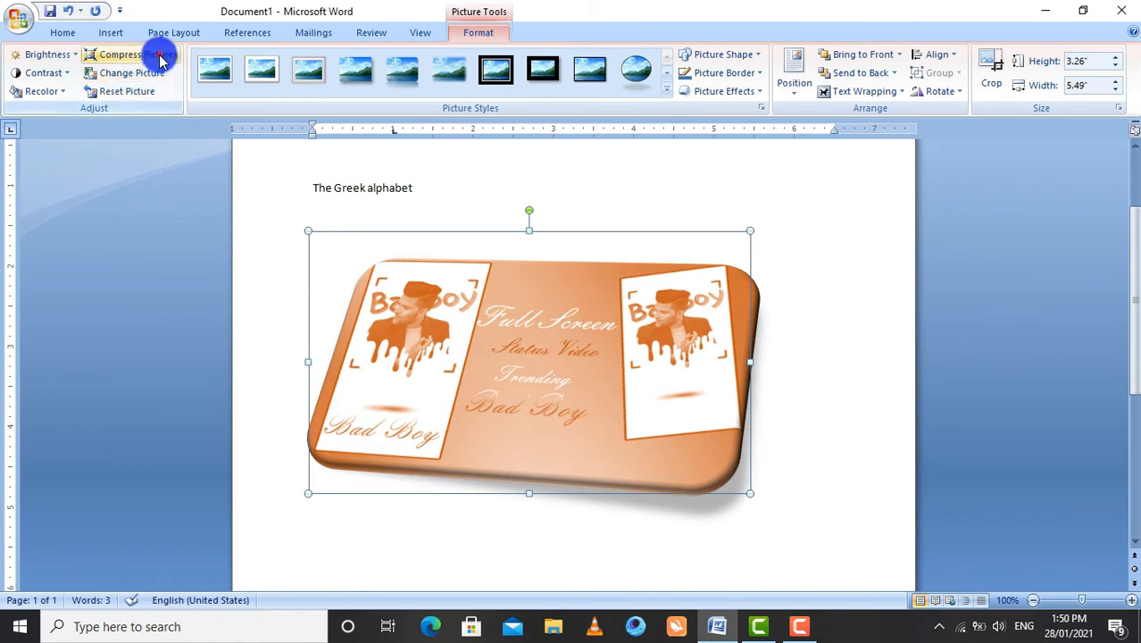
pyautogui.click(159, 55)
pyautogui.click(500, 309)
pyautogui.click(555, 331)
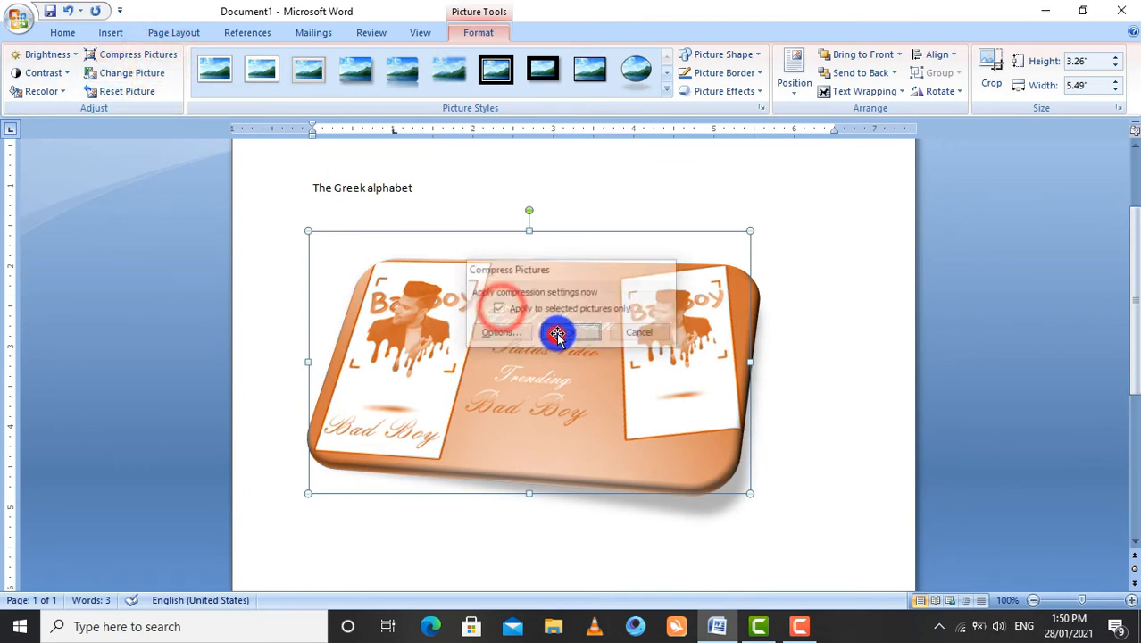
# Step: Return the picture to No Recolor and apply compression to the selected picture again
pyautogui.click(59, 90)
pyautogui.click(36, 132)
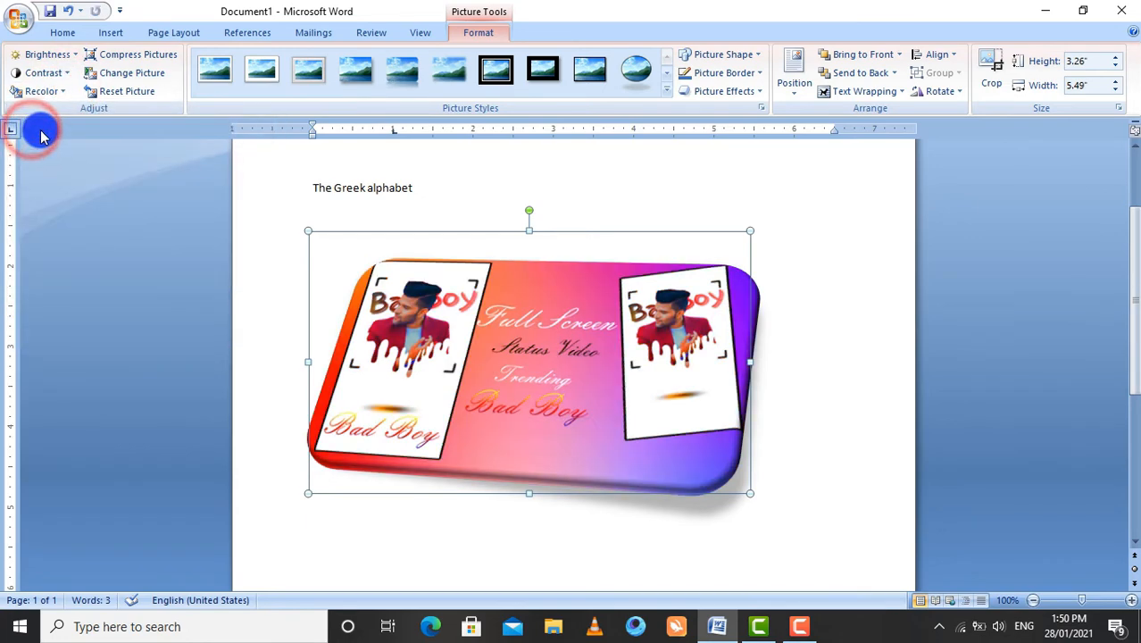
pyautogui.click(129, 52)
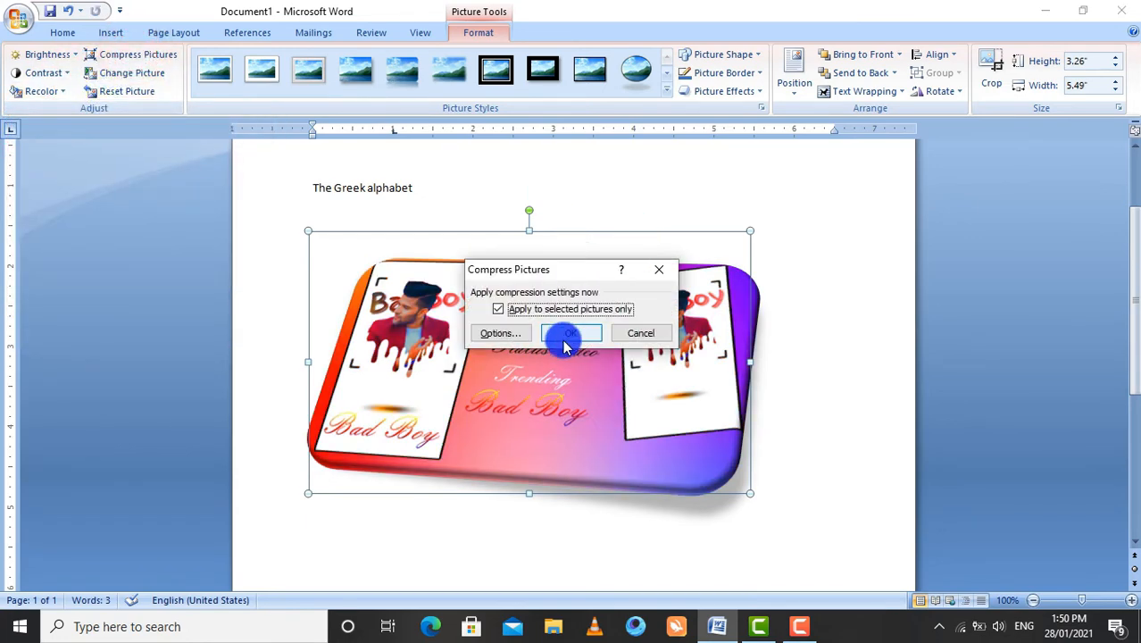
pyautogui.click(566, 337)
pyautogui.click(158, 57)
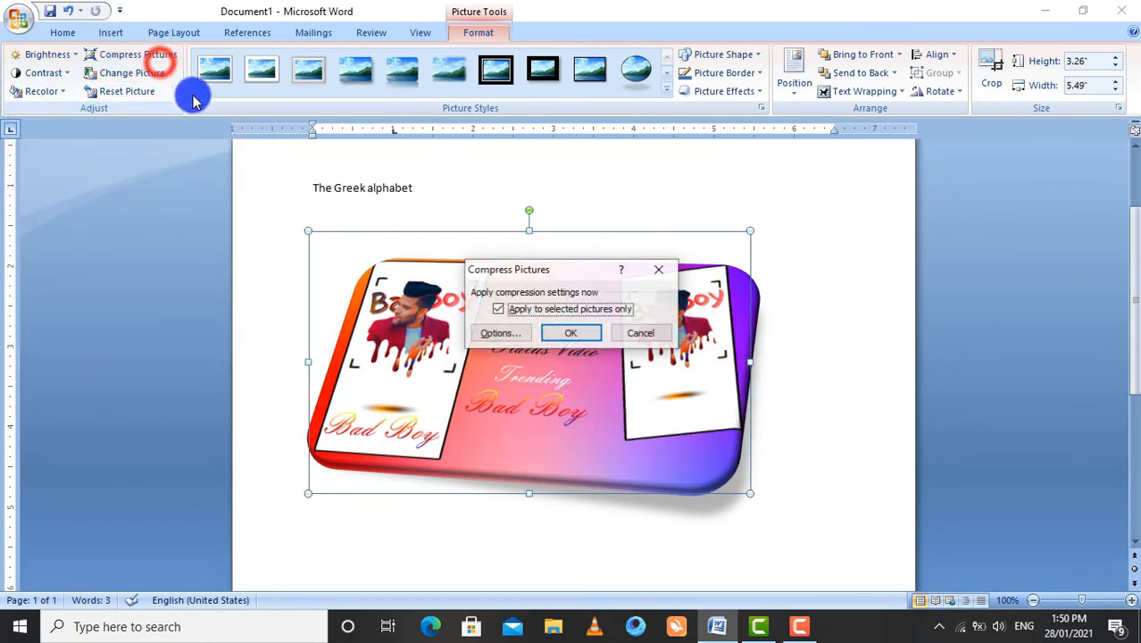
pyautogui.click(572, 334)
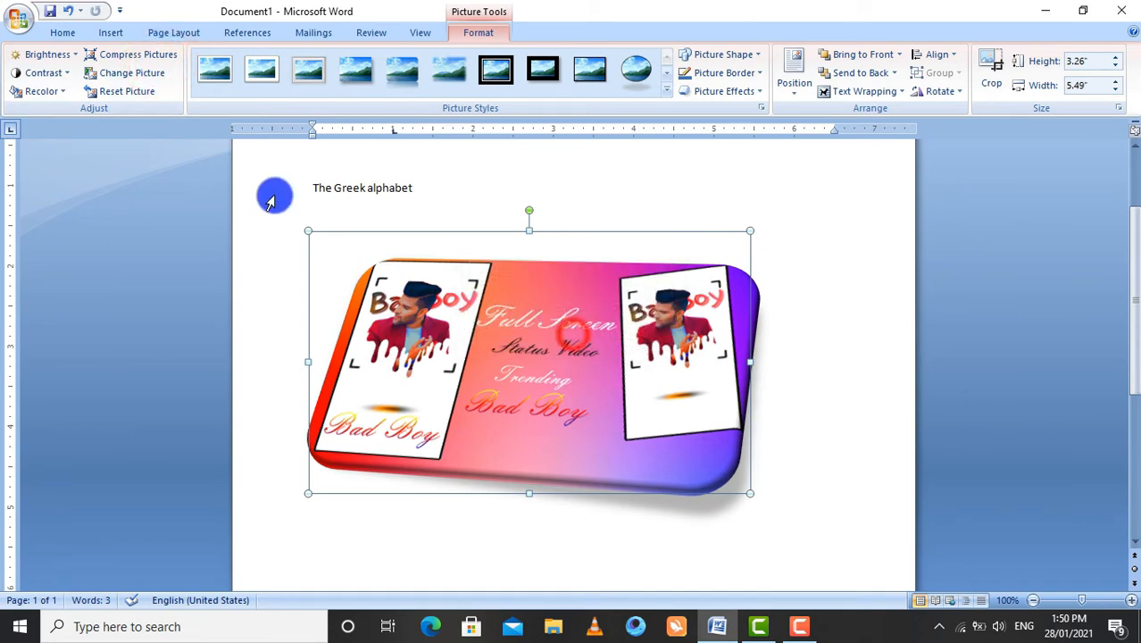
# Step: Compress the selected picture with the target output set to Screen (150 ppi)
pyautogui.click(159, 57)
pyautogui.click(502, 333)
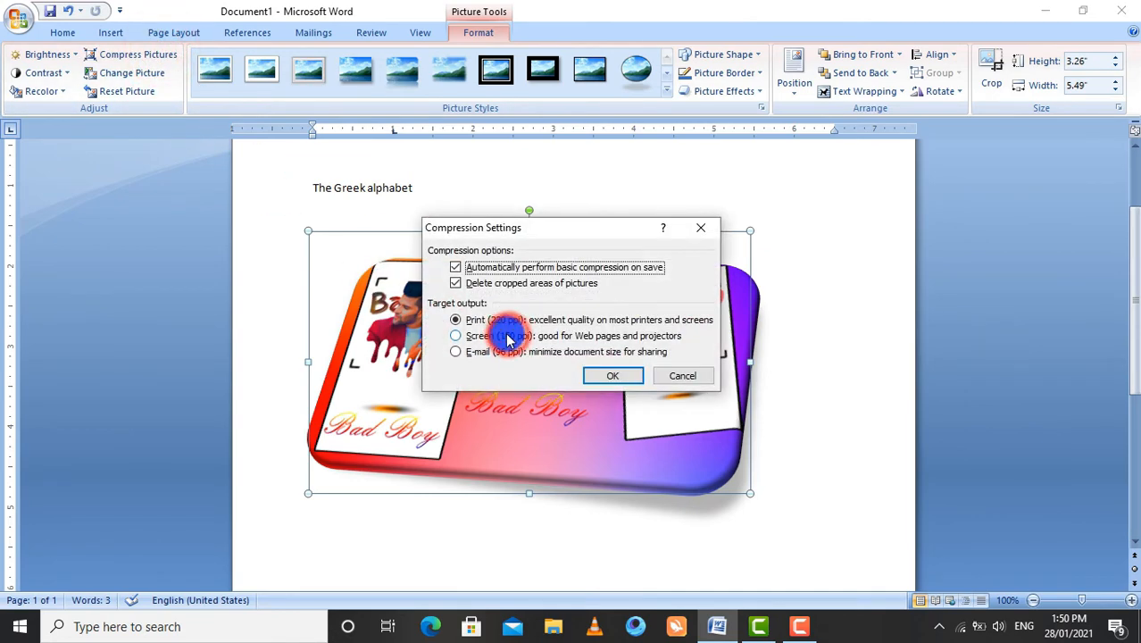
pyautogui.click(502, 344)
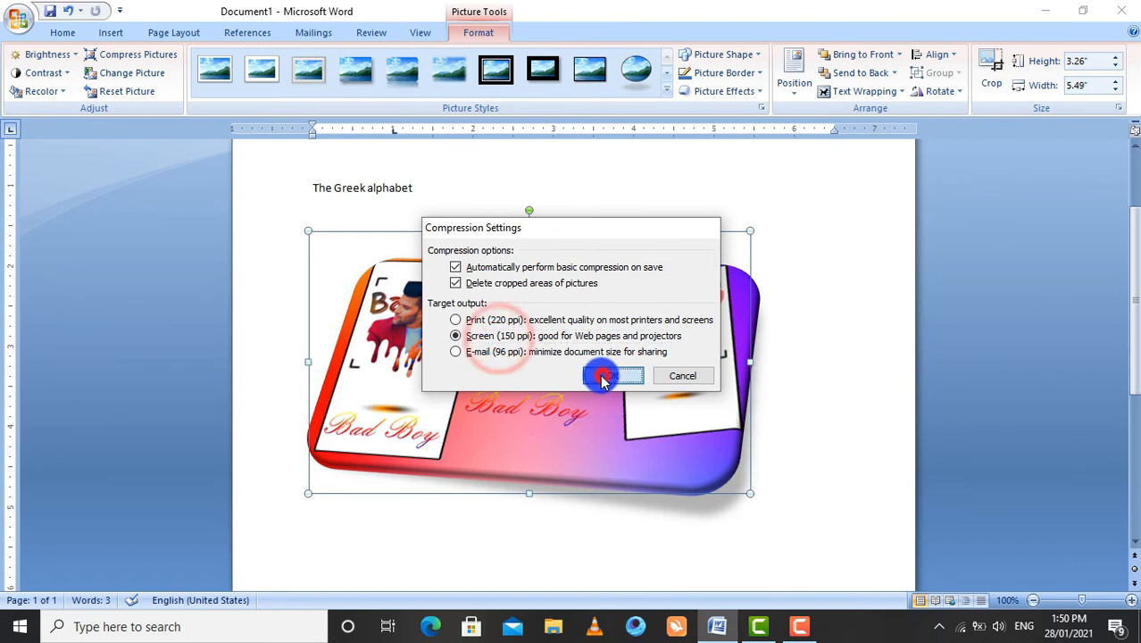
pyautogui.click(601, 375)
pyautogui.click(581, 347)
pyautogui.click(665, 260)
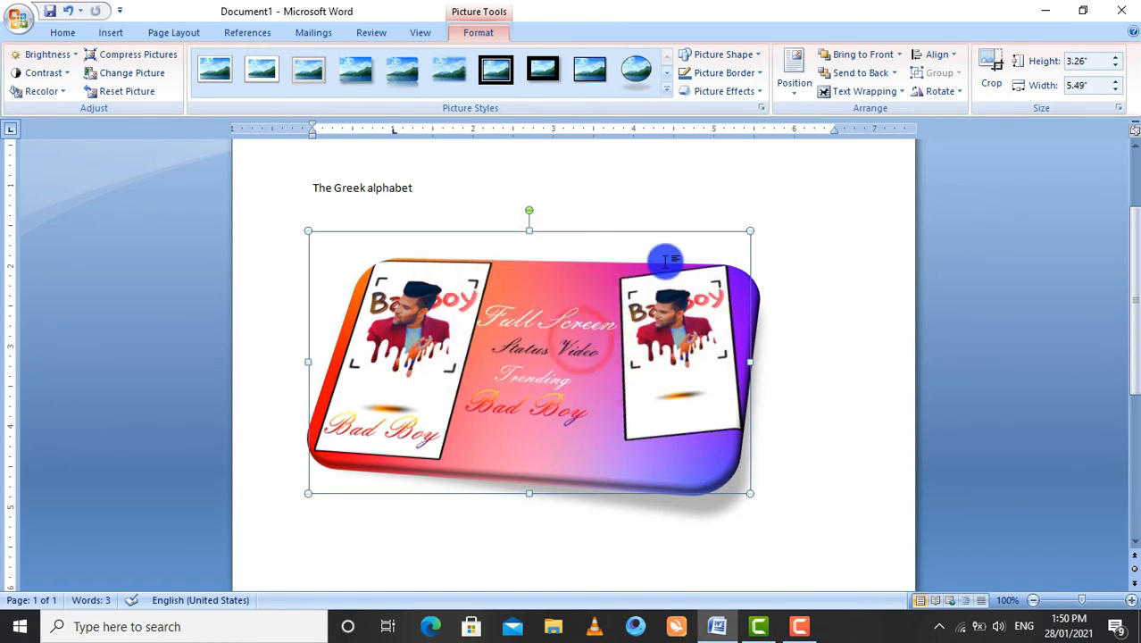
# Step: Replace the picture with the file thumbnail878 from the Finish folder
pyautogui.click(154, 76)
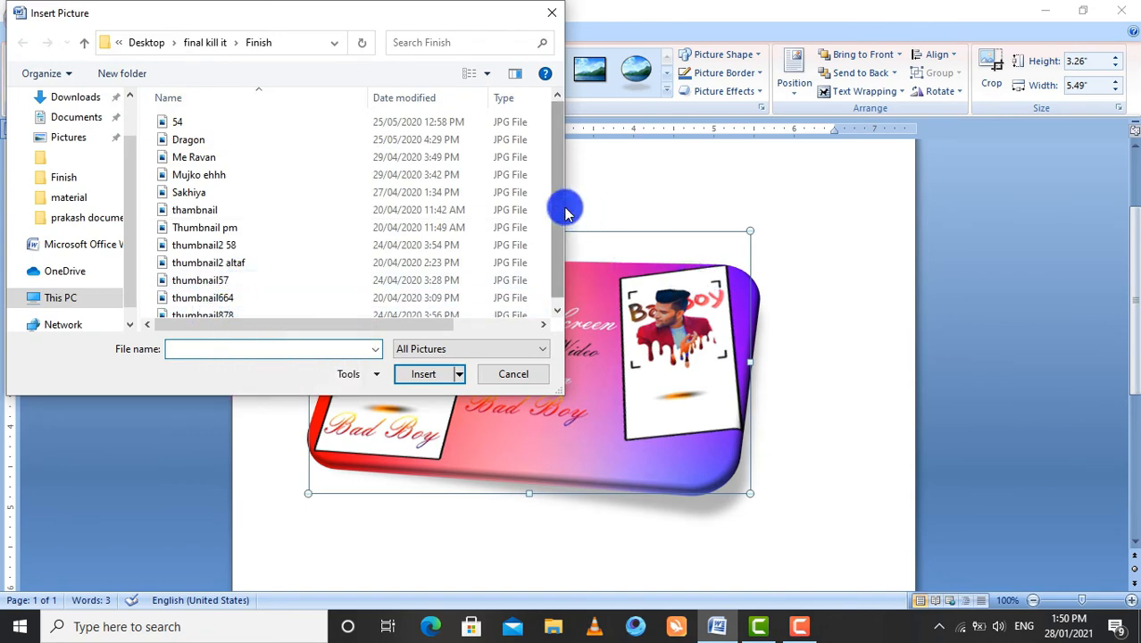
pyautogui.moveTo(560, 212); pyautogui.dragTo(560, 247)
pyautogui.click(214, 308)
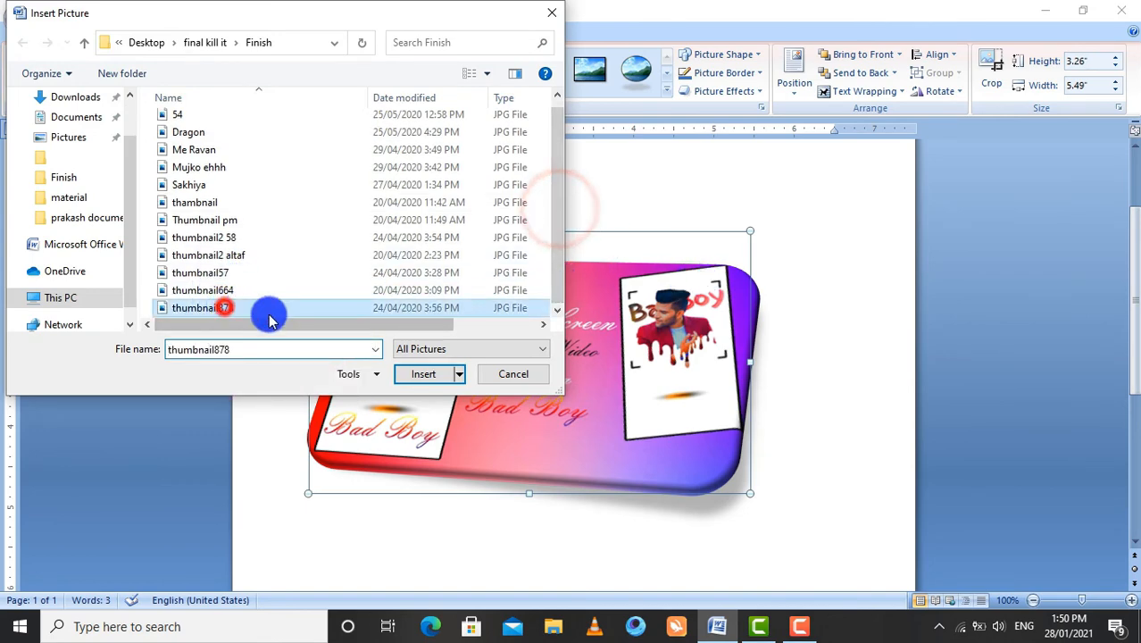
pyautogui.click(430, 374)
# Step: Change the picture to the file Me Ravan from the Finish folder
pyautogui.click(554, 364)
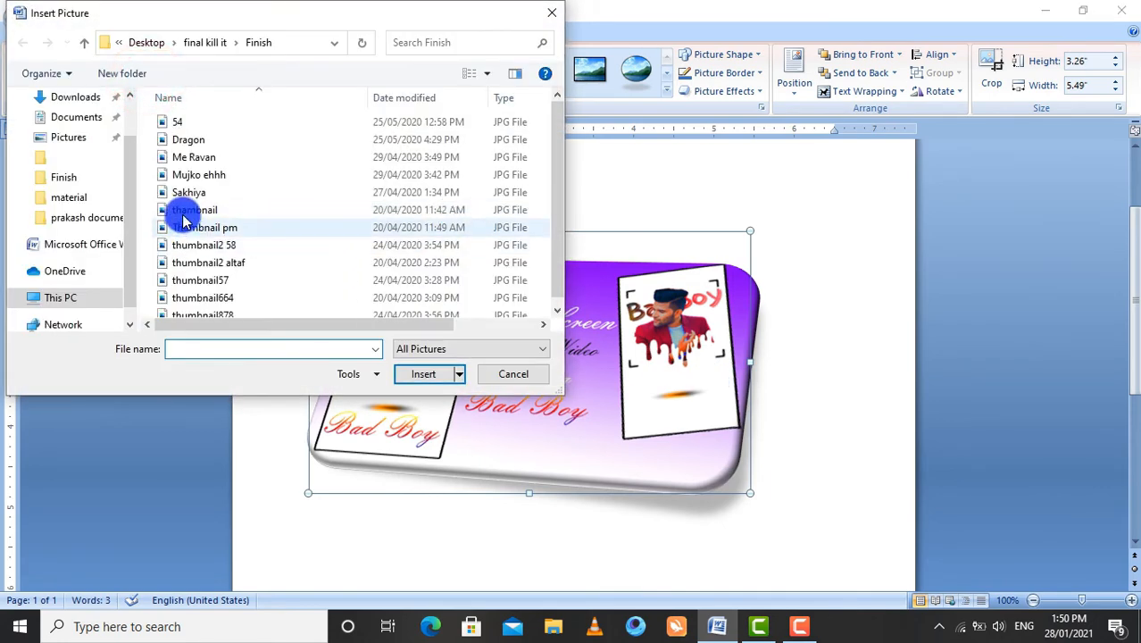
pyautogui.click(203, 193)
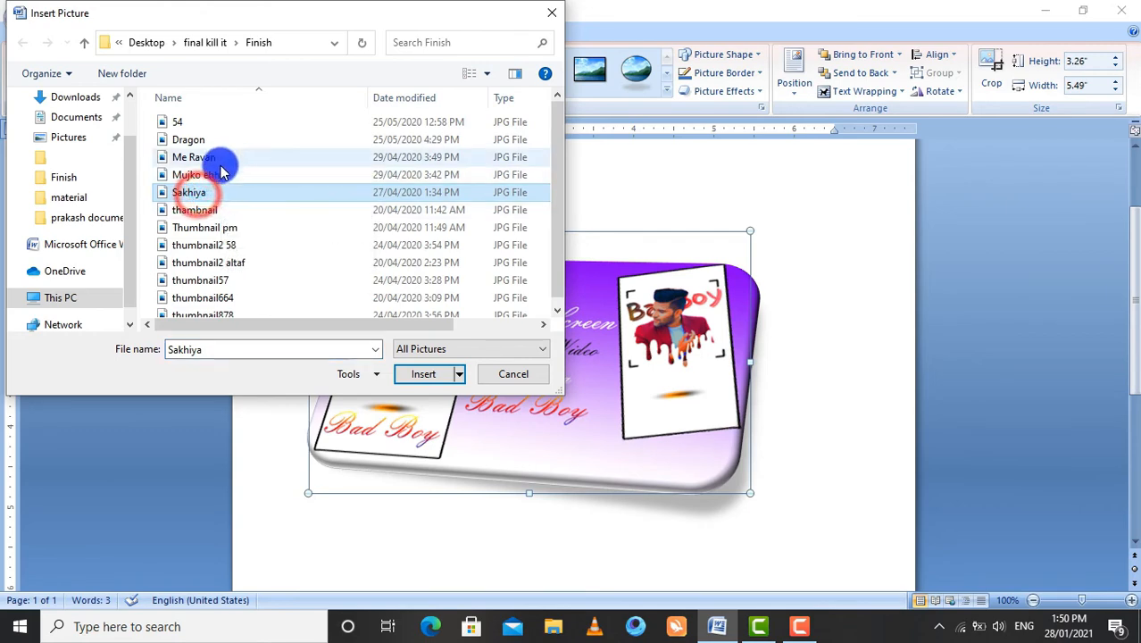
pyautogui.click(209, 176)
pyautogui.click(221, 156)
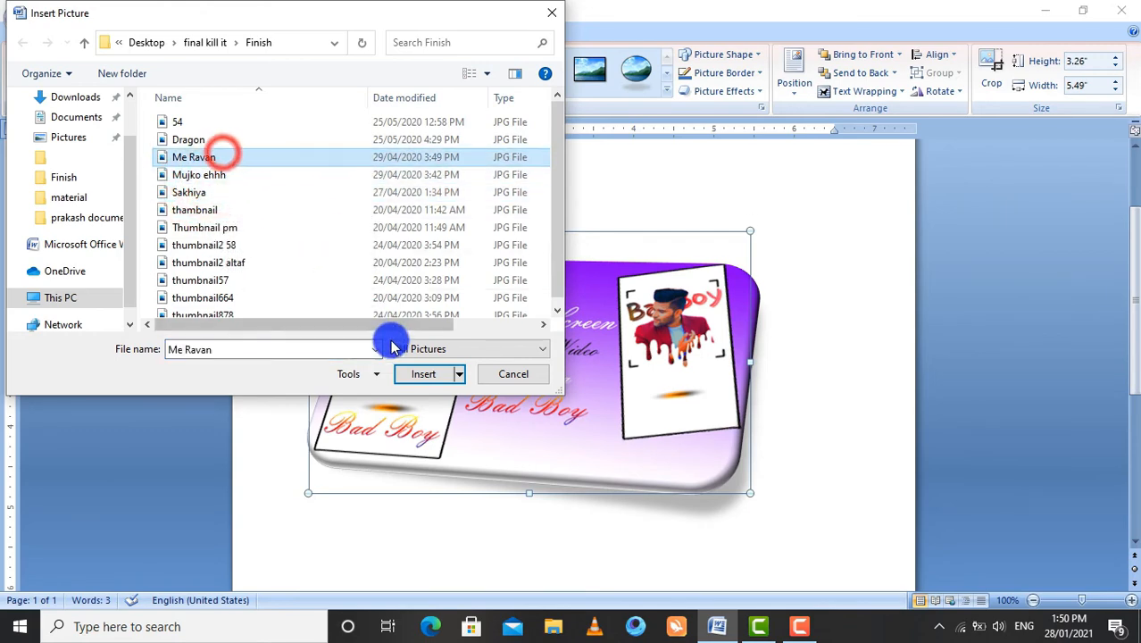
pyautogui.click(425, 373)
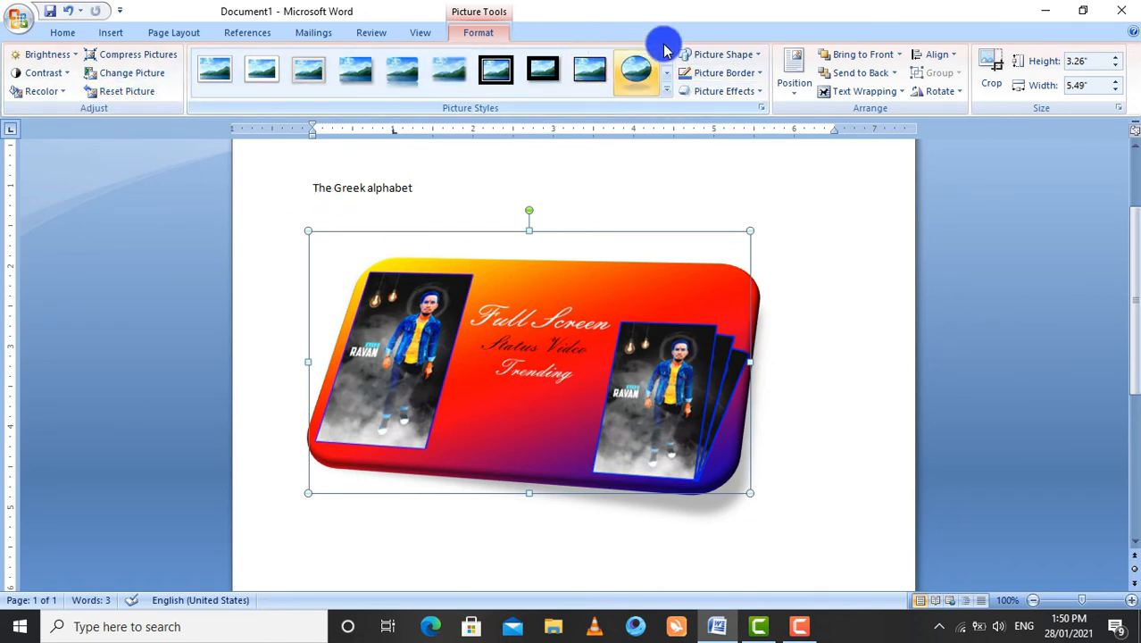
# Step: Open the list of picture shapes for the selected picture
pyautogui.click(754, 54)
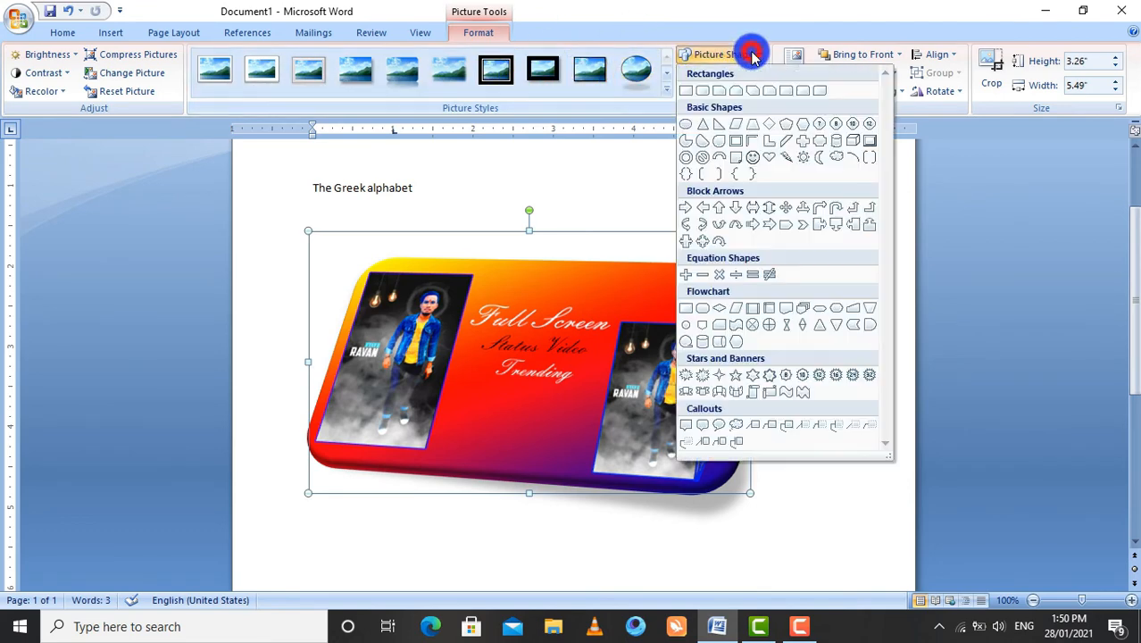